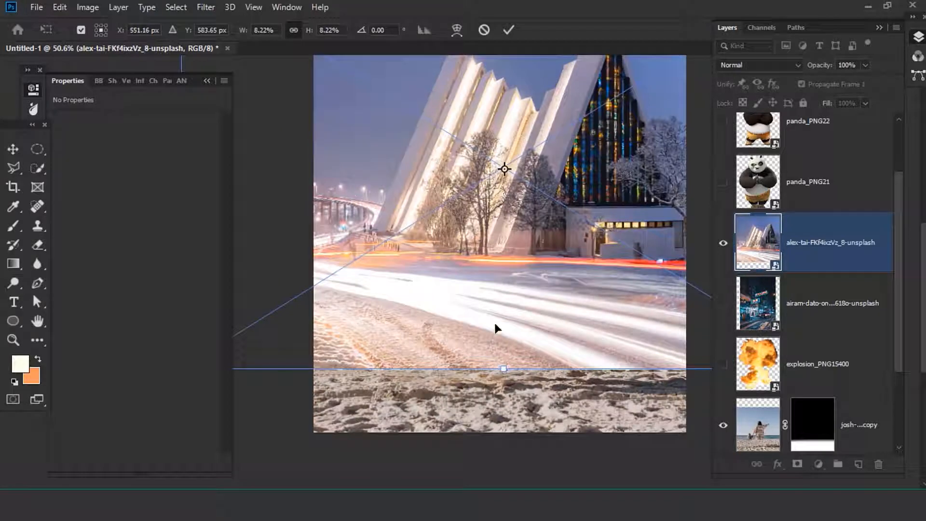
# Warp the building image, pulling the middle of its lower edge slightly downward over the sandy ground.
pyautogui.rightClick(498, 333)
pyautogui.click(526, 248)
pyautogui.scroll(-2, 511, 369)
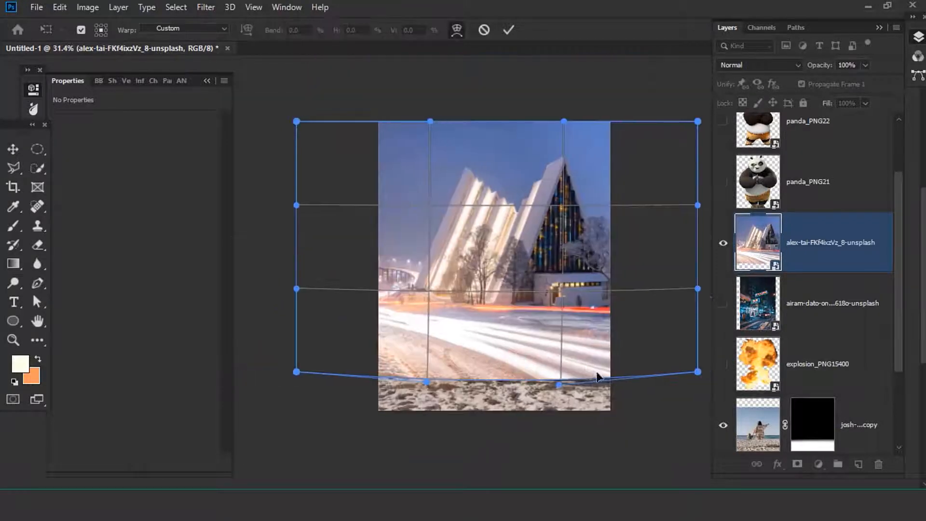
pyautogui.click(509, 30)
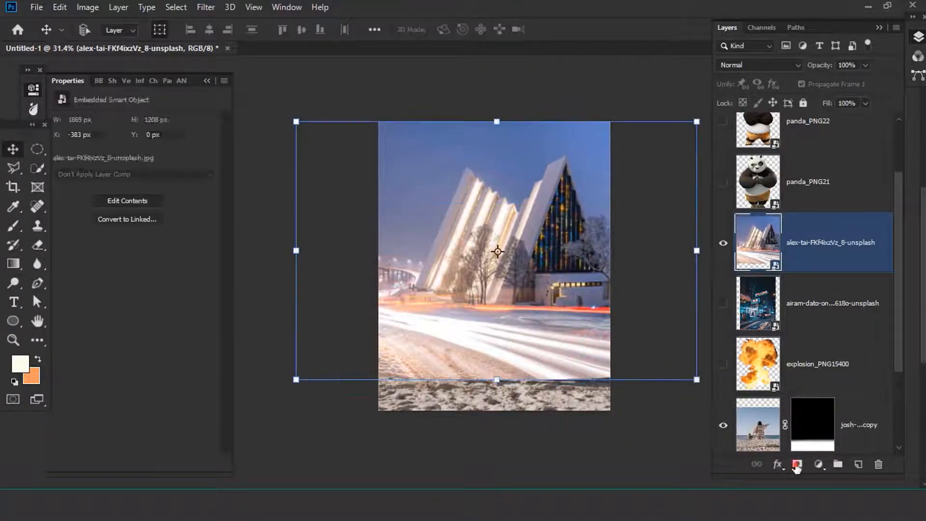
# Add a layer mask to the building image and blend its lower edge into the sand with a black 300 px soft round brush at 39% opacity.
pyautogui.click(797, 464)
pyautogui.scroll(3, 456, 356)
pyautogui.press('b')
pyautogui.scroll(-3, 481, 364)
pyautogui.rightClick(482, 365)
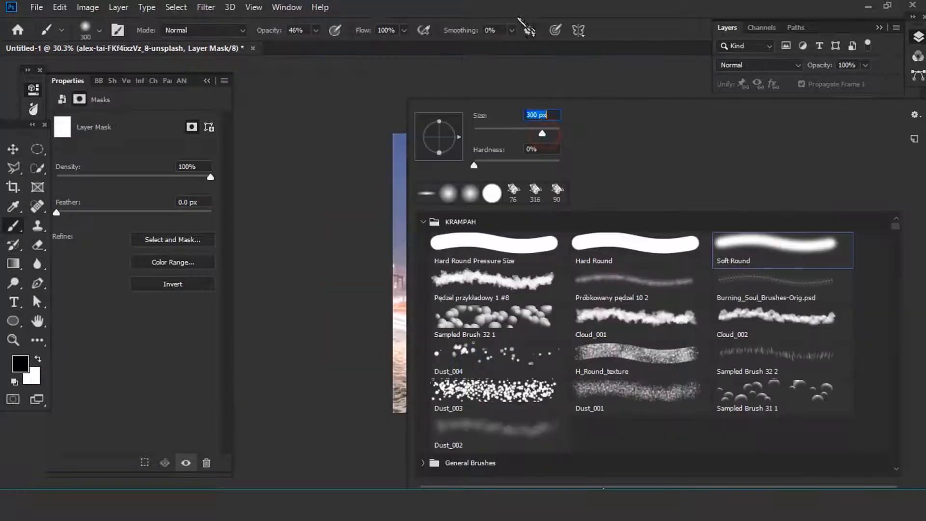
pyautogui.click(518, 20)
pyautogui.scroll(3, 474, 401)
pyautogui.scroll(-1, 387, 381)
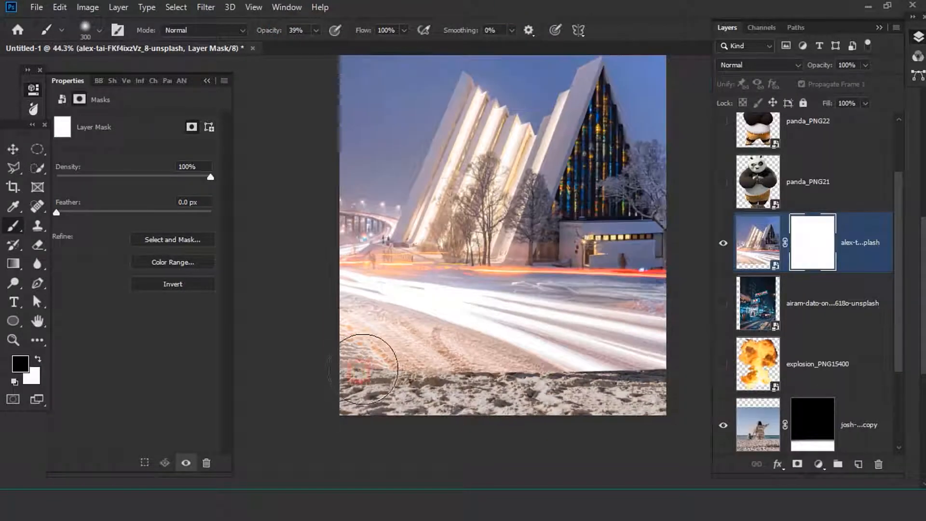
pyautogui.moveTo(536, 400)
pyautogui.mouseDown()
pyautogui.moveTo(351, 378)
pyautogui.moveTo(586, 390)
pyautogui.moveTo(540, 376)
pyautogui.mouseUp()
pyautogui.moveTo(468, 365); pyautogui.dragTo(488, 372)
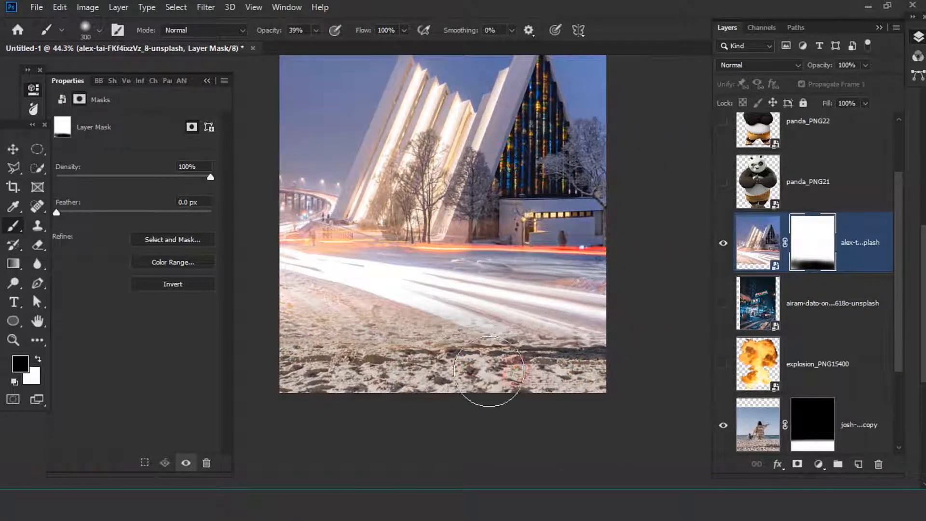
# Refine the mask's transition between road and sand with alternating black and white brush strokes.
pyautogui.moveTo(336, 342); pyautogui.dragTo(250, 319)
pyautogui.moveTo(411, 314)
pyautogui.mouseDown()
pyautogui.moveTo(587, 312)
pyautogui.moveTo(535, 312)
pyautogui.mouseUp()
pyautogui.press('x')
pyautogui.moveTo(386, 258)
pyautogui.mouseDown()
pyautogui.moveTo(350, 232)
pyautogui.moveTo(523, 252)
pyautogui.mouseUp()
pyautogui.hotkey('ctrl', '0')
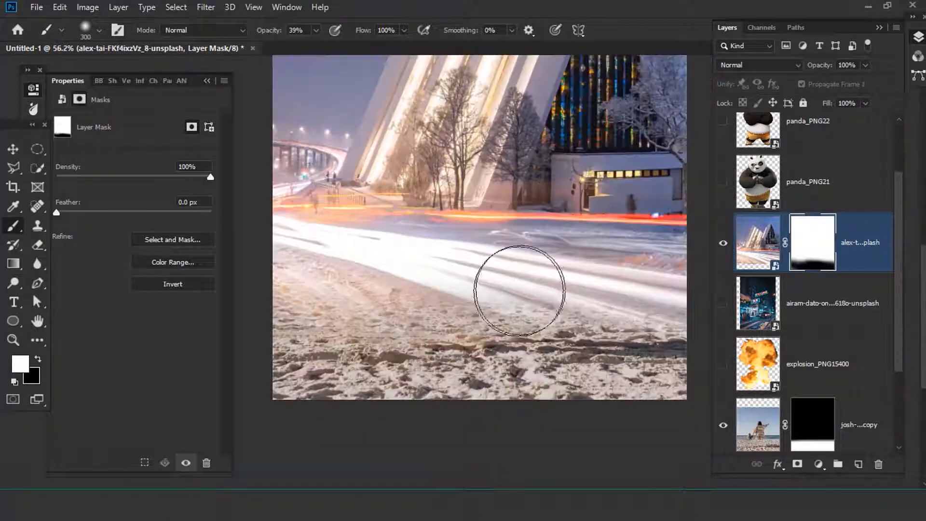
pyautogui.press('x')
pyautogui.click(508, 275)
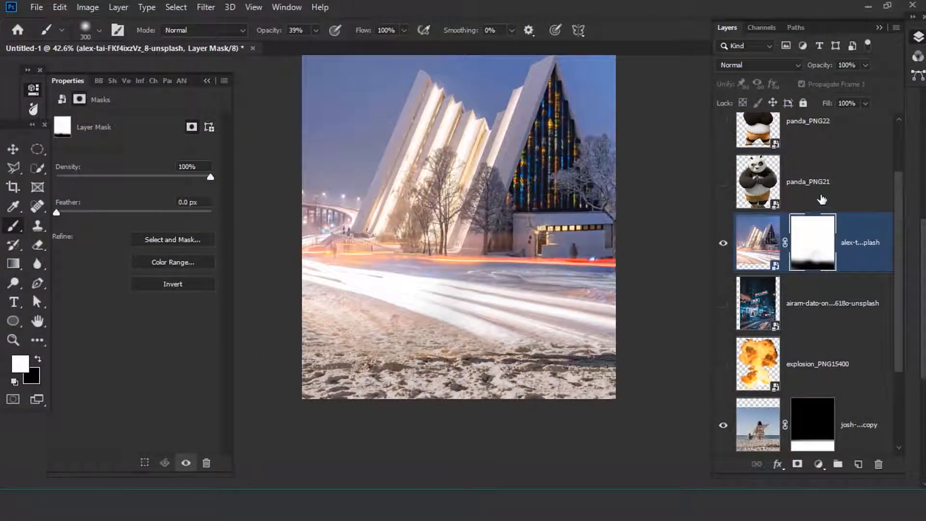
# Delete the hidden airam-dato city photo layer.
pyautogui.click(834, 325)
pyautogui.click(879, 464)
# Duplicate the masked building layer, hide the lower copy and convert the upper layer into a smart object.
pyautogui.click(758, 243)
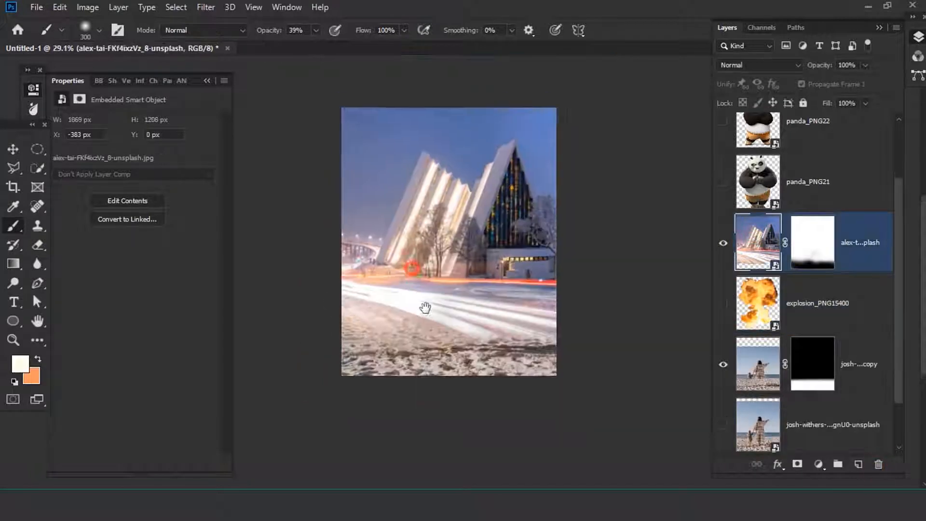
pyautogui.scroll(5, 439, 263)
pyautogui.moveTo(851, 257); pyautogui.dragTo(861, 272)
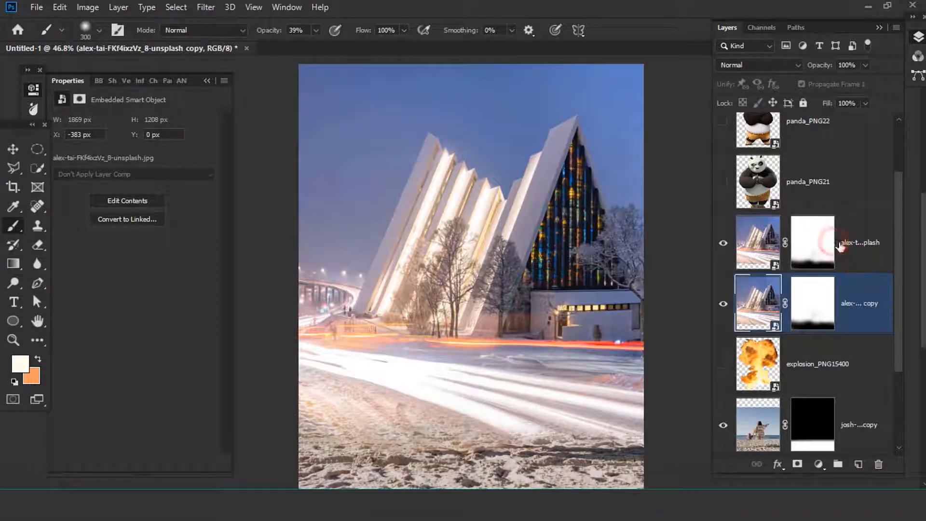
pyautogui.rightClick(845, 243)
pyautogui.click(718, 140)
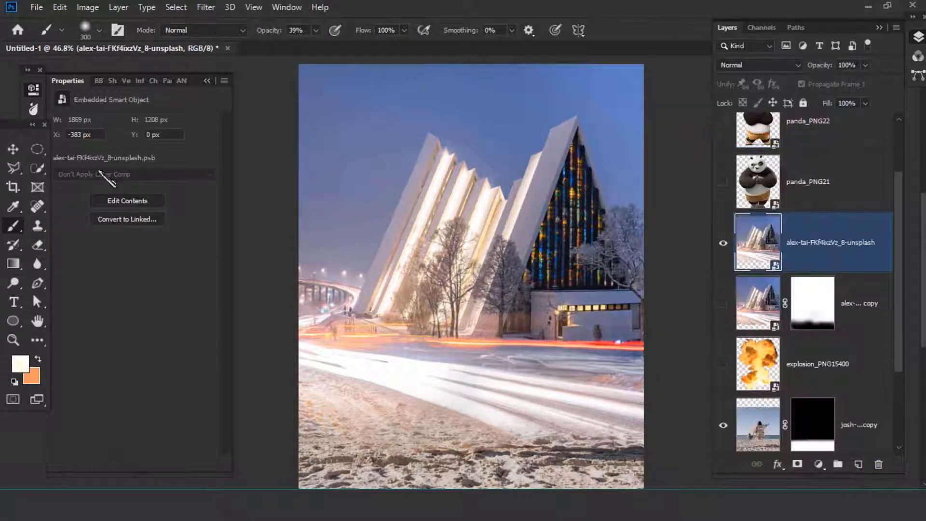
# Quick-select the sky, subtract the building's left slab from the selection, and mask the sky out of the building layer.
pyautogui.scroll(-3, 467, 214)
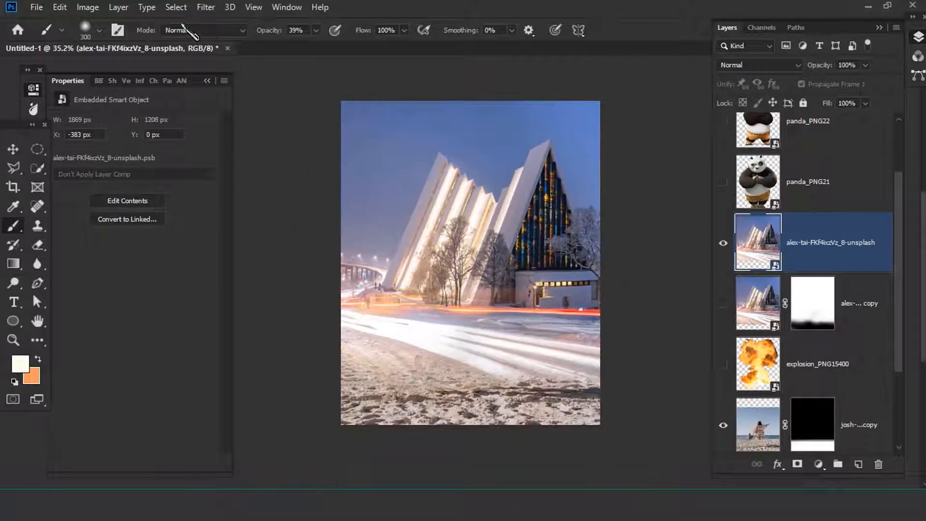
pyautogui.click(38, 169)
pyautogui.moveTo(379, 144); pyautogui.dragTo(379, 164)
pyautogui.moveTo(471, 127); pyautogui.dragTo(575, 159)
pyautogui.scroll(5, 424, 204)
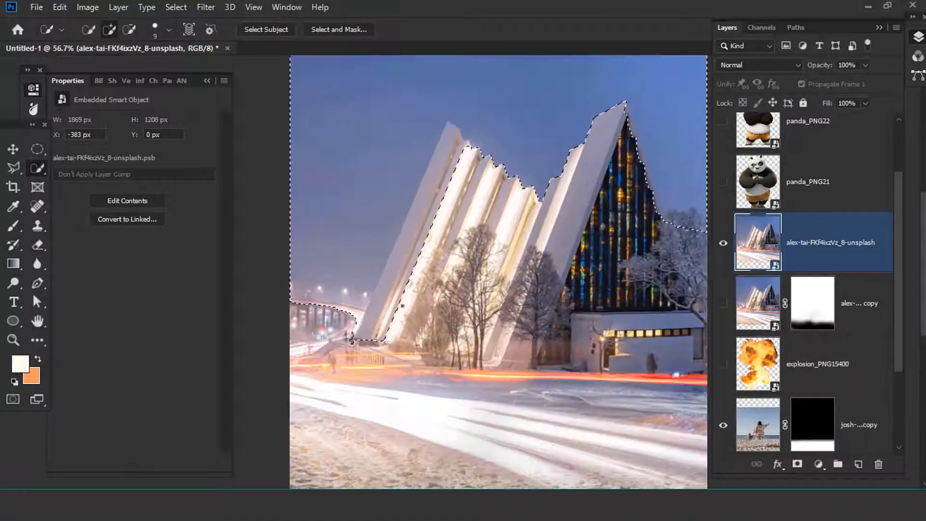
pyautogui.moveTo(396, 297)
pyautogui.mouseDown()
pyautogui.moveTo(380, 304)
pyautogui.moveTo(381, 335)
pyautogui.mouseUp()
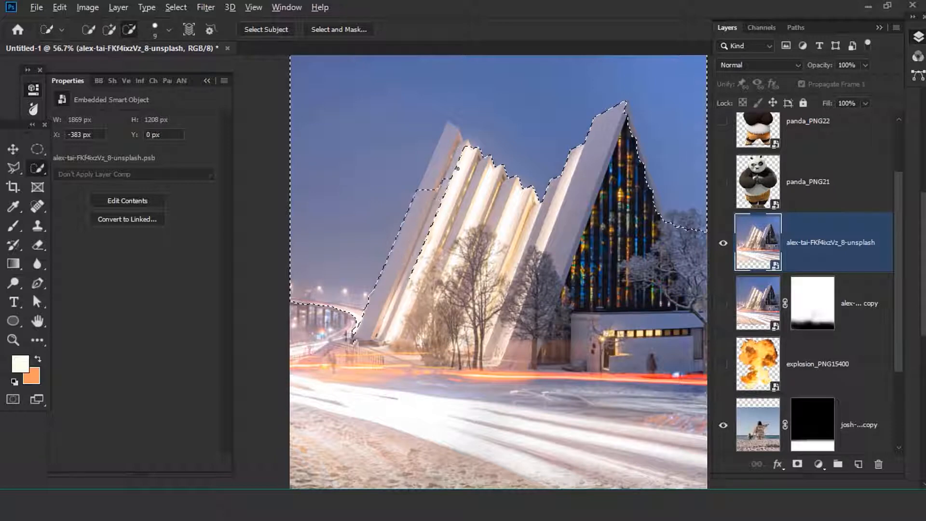
pyautogui.scroll(2, 335, 338)
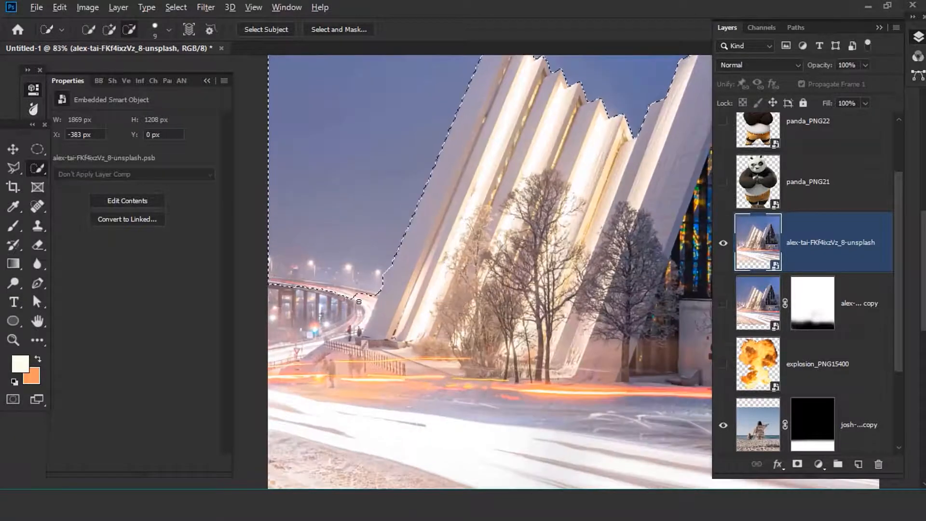
pyautogui.keyDown('alt'); pyautogui.click(797, 463); pyautogui.keyUp('alt')
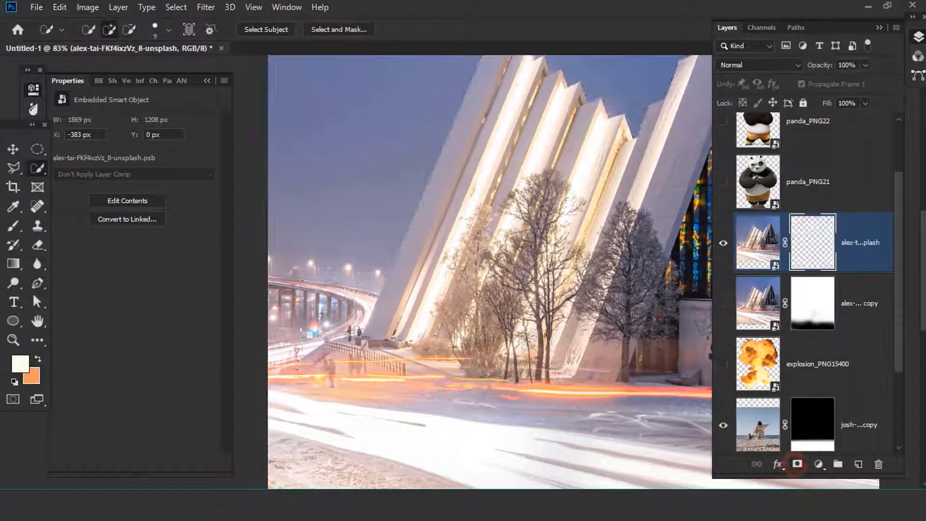
# Scale the placed steve-halama night sky image up to 9.71% so it covers the whole canvas.
pyautogui.scroll(-5, 454, 299)
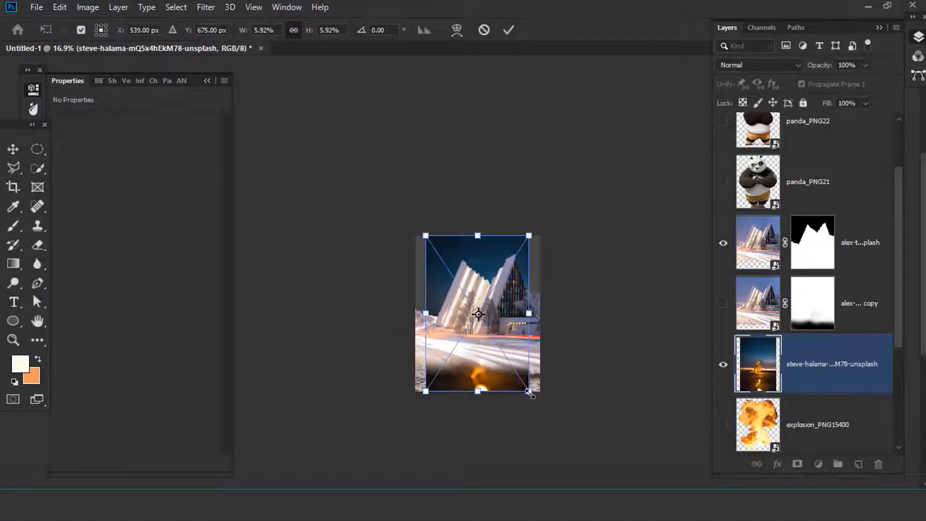
pyautogui.moveTo(530, 392); pyautogui.dragTo(550, 404)
pyautogui.press('Return')
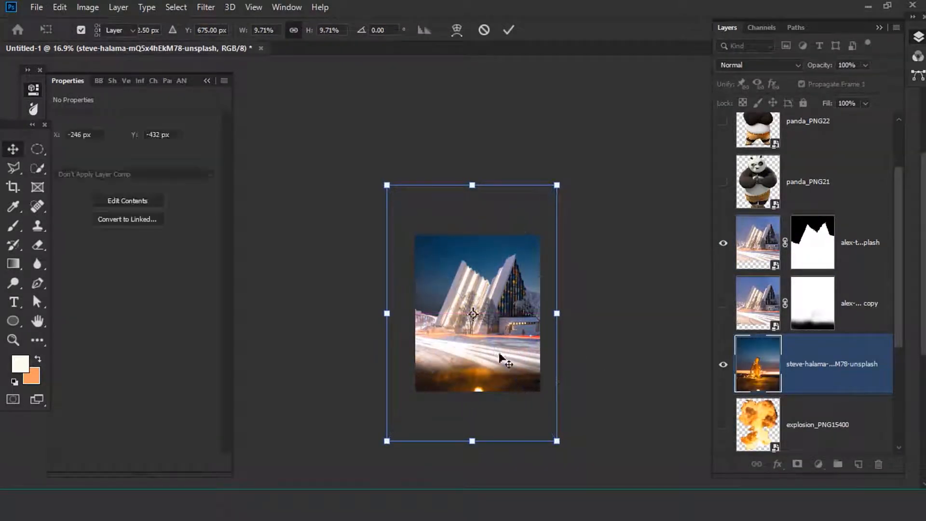
# Add a mask to the night sky layer, lasso everything below the building's base, fill it with black and deselect.
pyautogui.scroll(5, 473, 360)
pyautogui.click(799, 466)
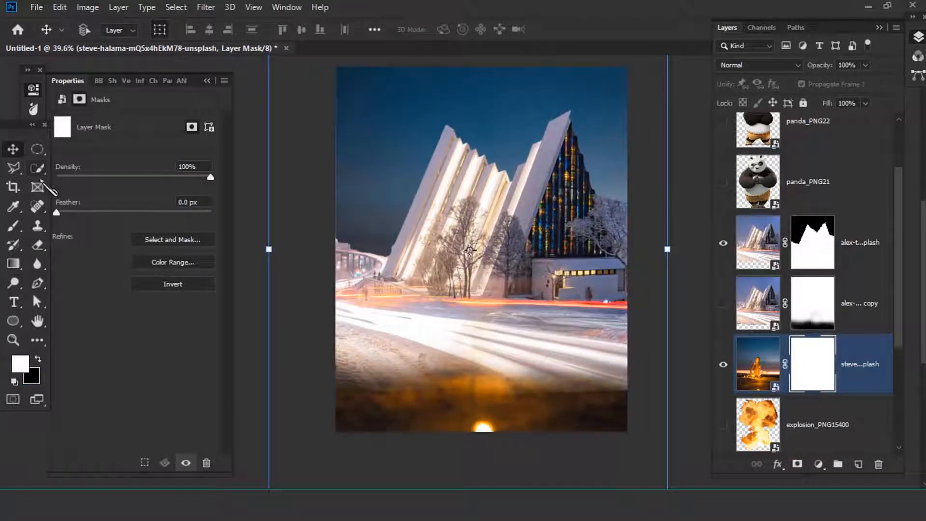
pyautogui.click(278, 276)
pyautogui.click(671, 442)
pyautogui.click(531, 473)
pyautogui.click(415, 471)
pyautogui.click(277, 439)
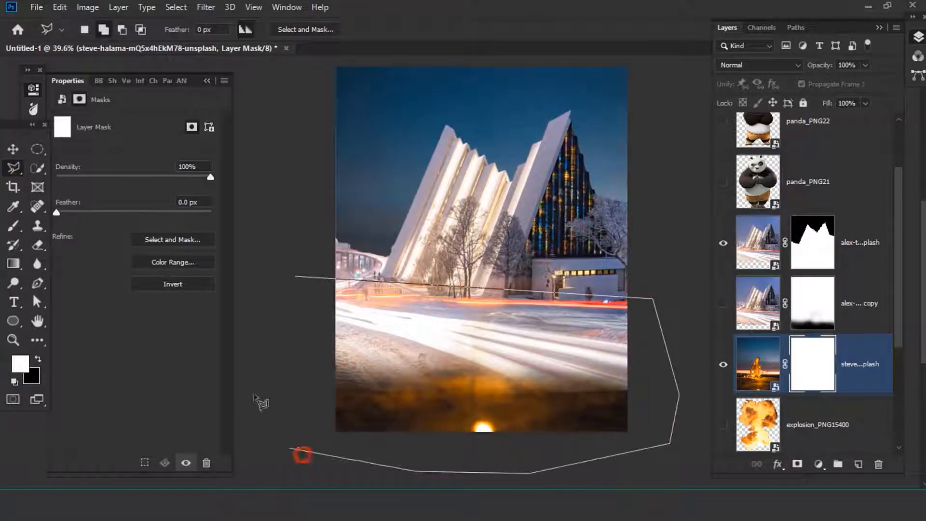
pyautogui.click(261, 347)
pyautogui.click(296, 276)
pyautogui.hotkey('shift', 'F5')
pyautogui.click(541, 121)
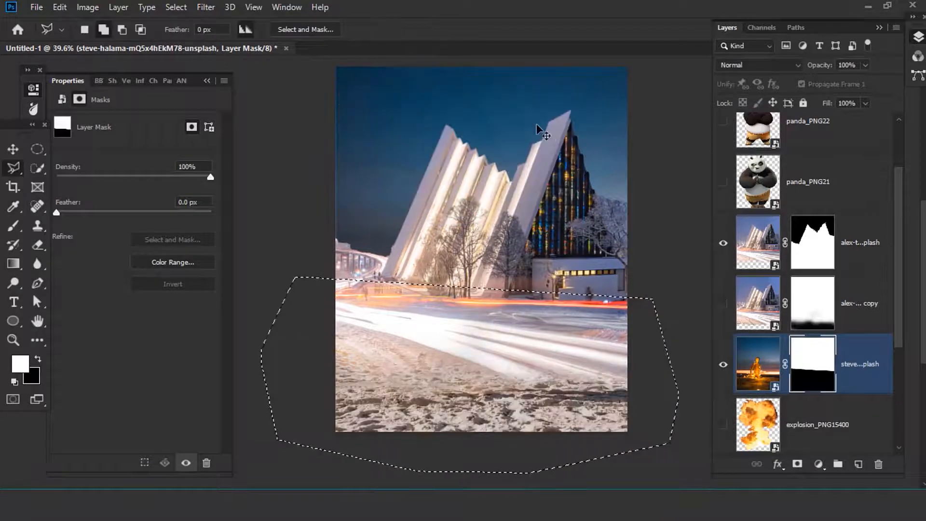
pyautogui.hotkey('ctrl', 'd')
# Refine the building mask's edge along the bridge at its left base in Select and Mask.
pyautogui.scroll(6, 454, 164)
pyautogui.scroll(-6, 453, 164)
pyautogui.moveTo(457, 252); pyautogui.dragTo(454, 291)
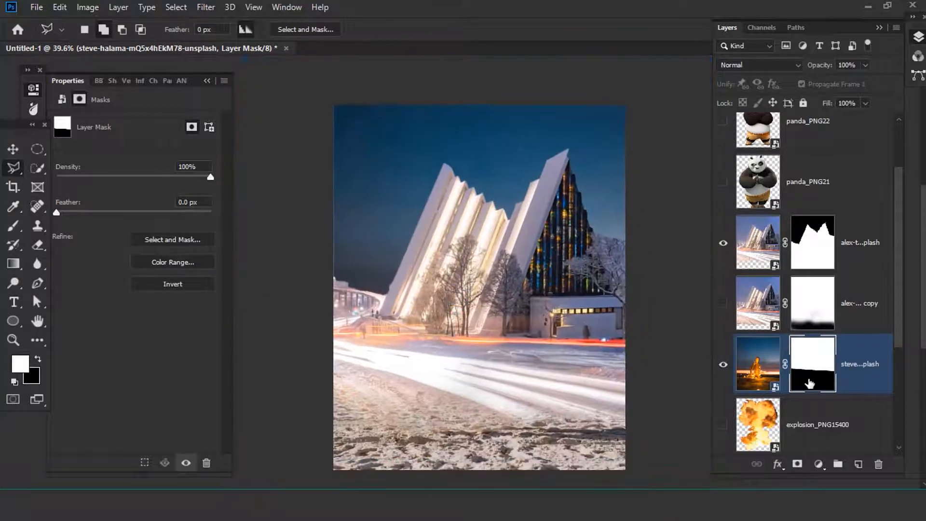
pyautogui.click(815, 265)
pyautogui.scroll(2, 321, 307)
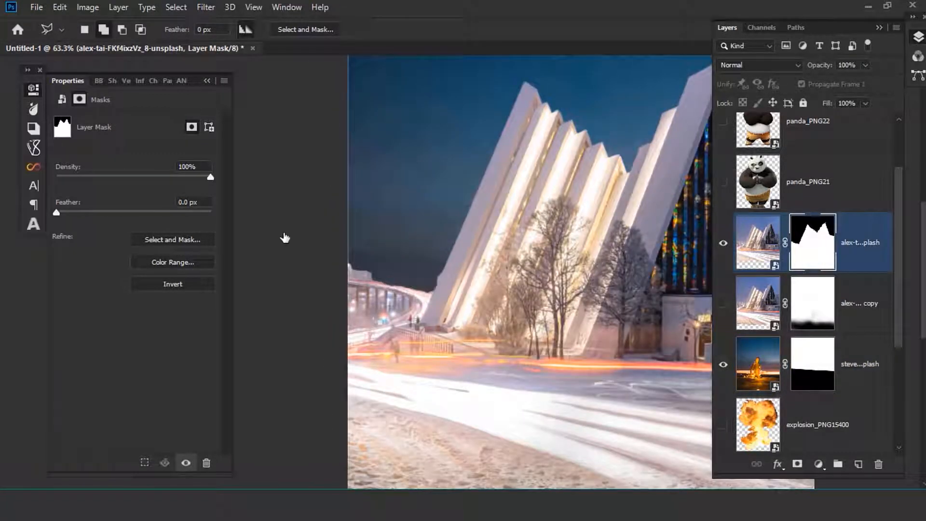
pyautogui.click(169, 240)
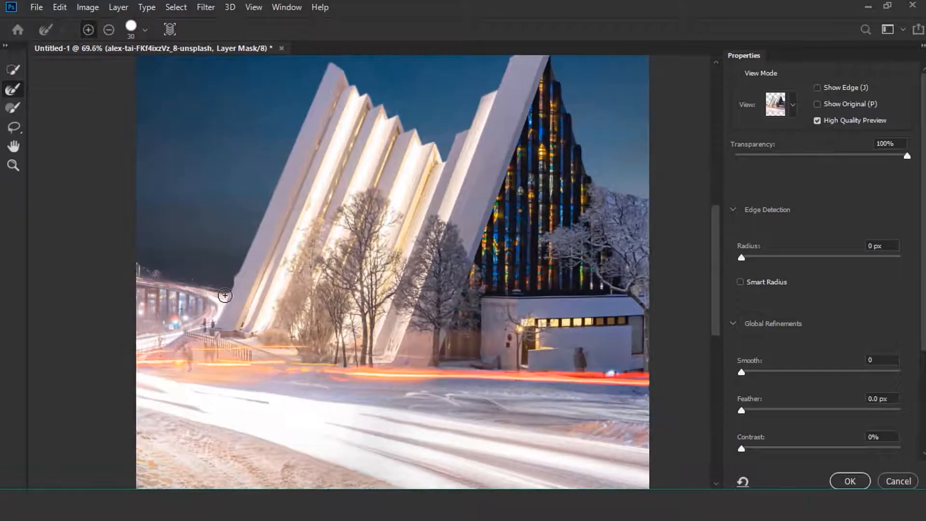
pyautogui.click(850, 481)
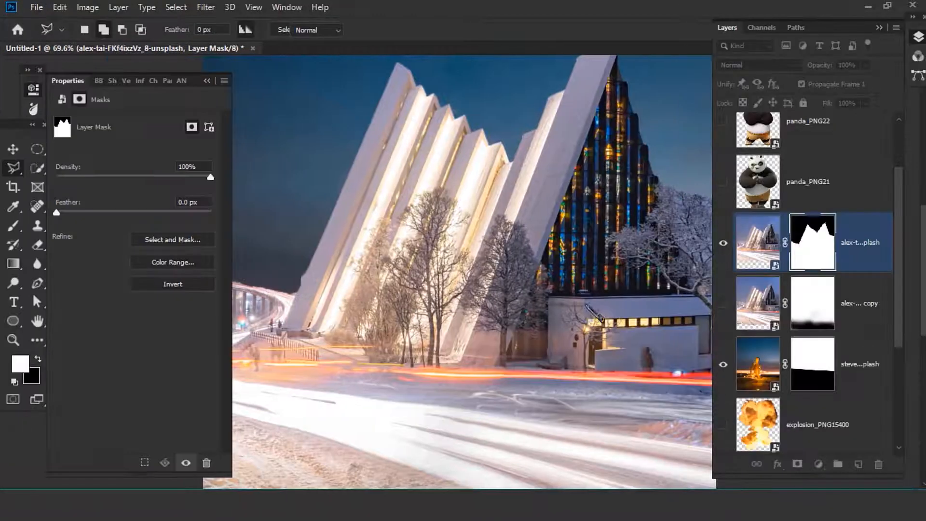
# Group the two building layers and the night sky layer, and nest that group inside a second group.
pyautogui.keyDown('shift'); pyautogui.click(856, 392); pyautogui.keyUp('shift')
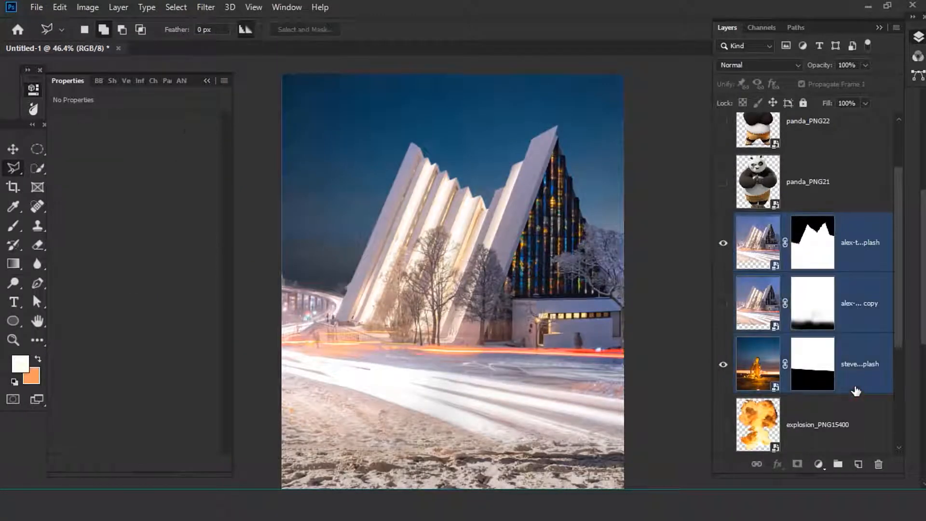
pyautogui.hotkey('ctrl', 'g')
pyautogui.hotkey('ctrl', 'g')
# Duplicate the inner group, hide the original and convert the copy into a smart object.
pyautogui.click(757, 238)
pyautogui.hotkey('ctrl', 'j')
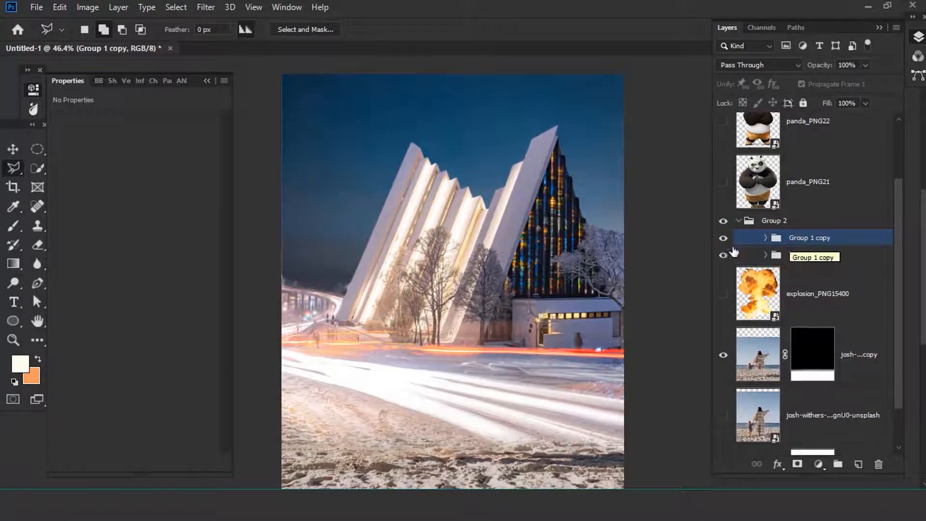
pyautogui.rightClick(823, 238)
pyautogui.click(811, 188)
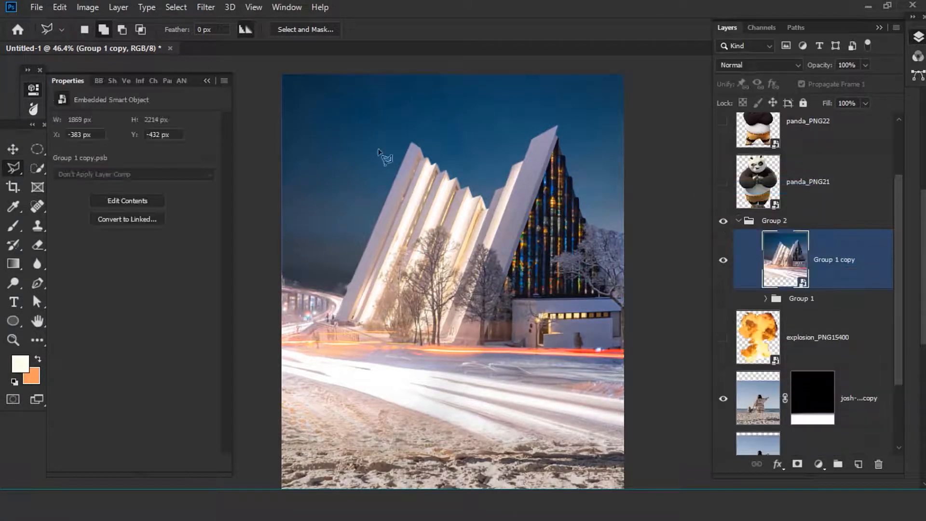
# Add a Field Blur to the smart object with 28% light bokeh, 60% bokeh color and a light range of 199 to 255.
pyautogui.scroll(-2, 381, 155)
pyautogui.click(206, 7)
pyautogui.click(429, 182)
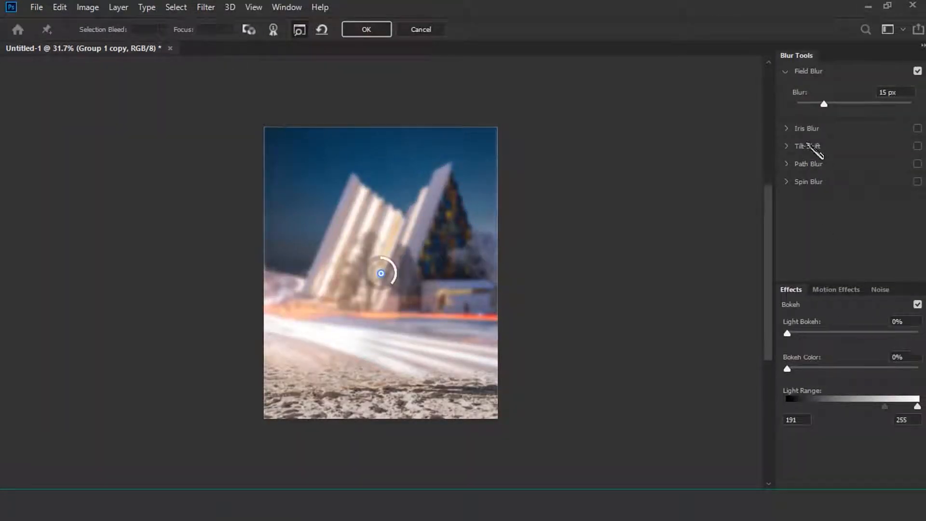
pyautogui.moveTo(788, 333); pyautogui.dragTo(824, 334)
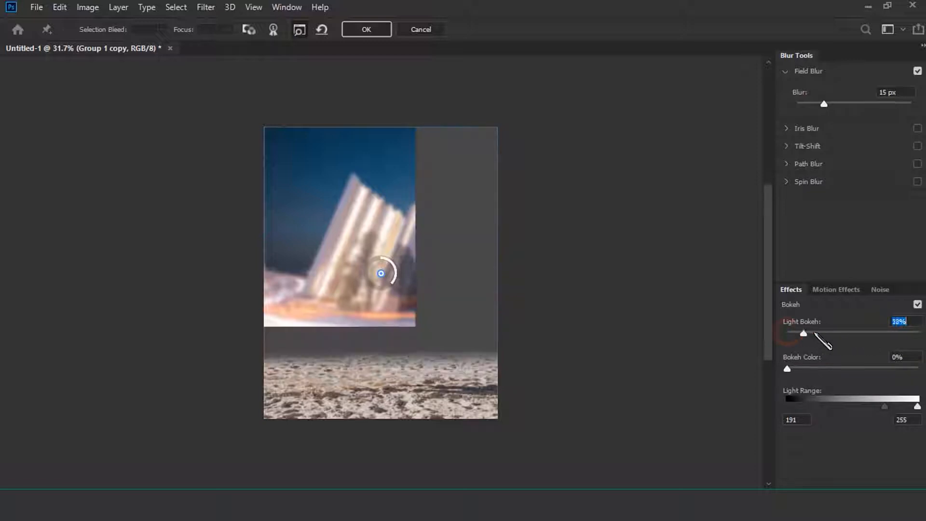
pyautogui.moveTo(788, 370); pyautogui.dragTo(865, 370)
pyautogui.moveTo(885, 406)
pyautogui.mouseDown()
pyautogui.moveTo(898, 407)
pyautogui.moveTo(821, 408)
pyautogui.moveTo(890, 408)
pyautogui.mouseUp()
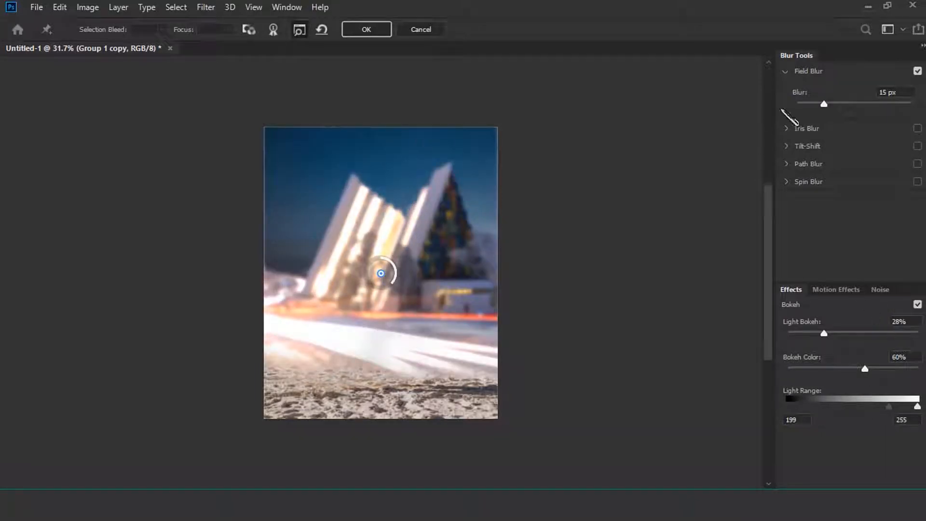
# Reduce the light bokeh to 23% and the blur to 6 px, and apply the Field Blur.
pyautogui.moveTo(824, 334); pyautogui.dragTo(822, 333)
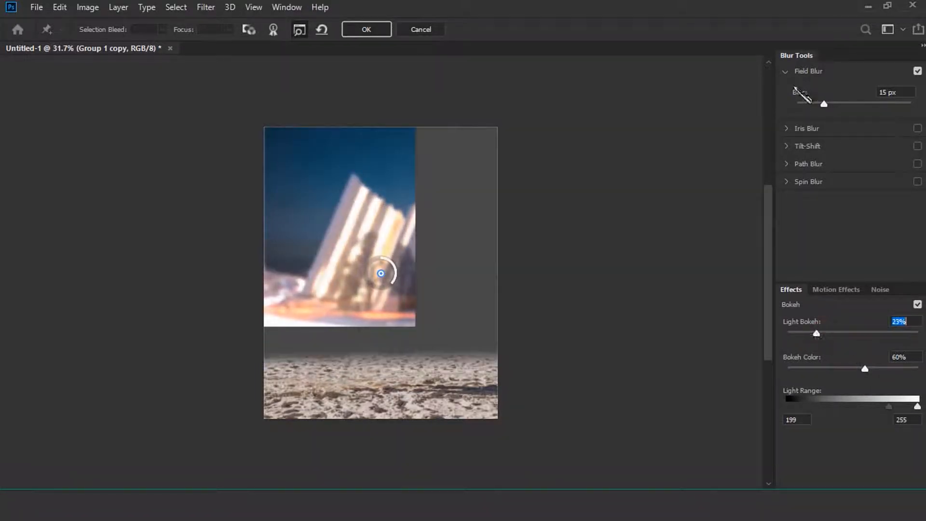
pyautogui.moveTo(824, 104); pyautogui.dragTo(818, 104)
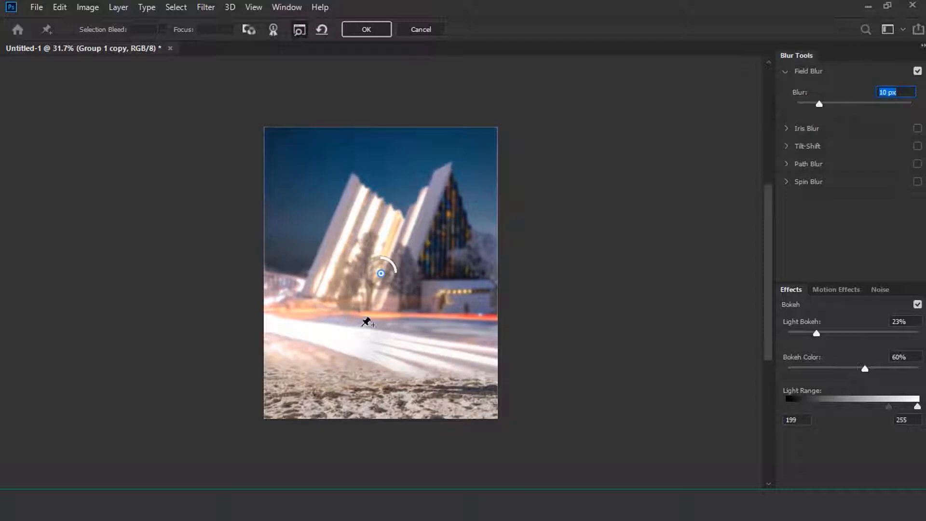
pyautogui.moveTo(370, 271); pyautogui.dragTo(762, 245)
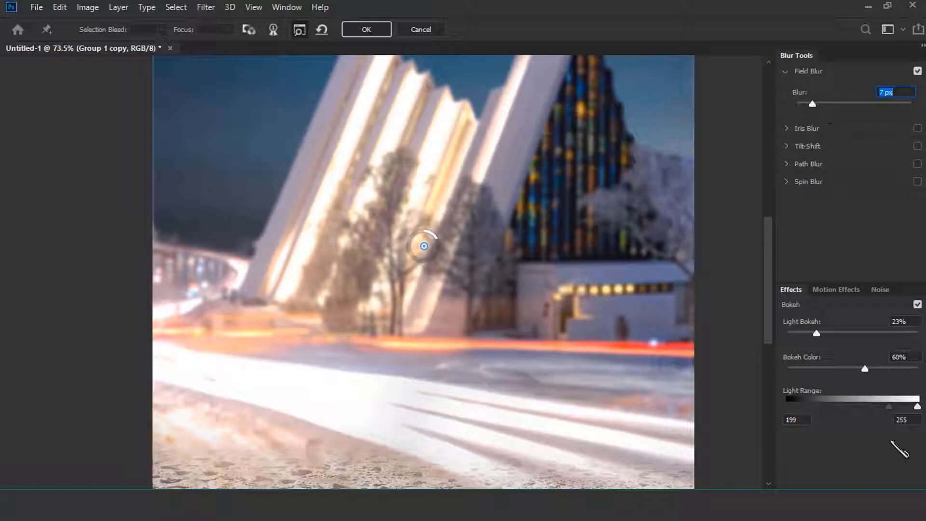
pyautogui.moveTo(813, 104); pyautogui.dragTo(810, 104)
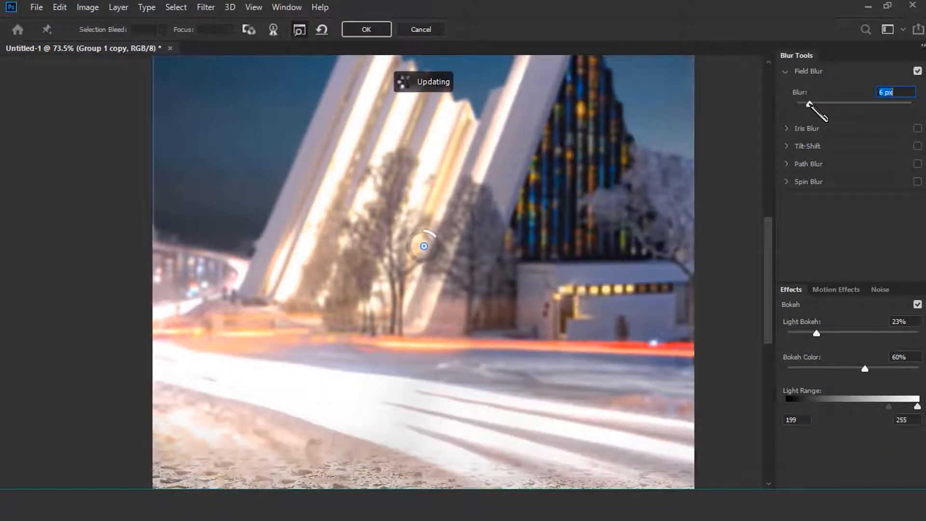
pyautogui.click(381, 34)
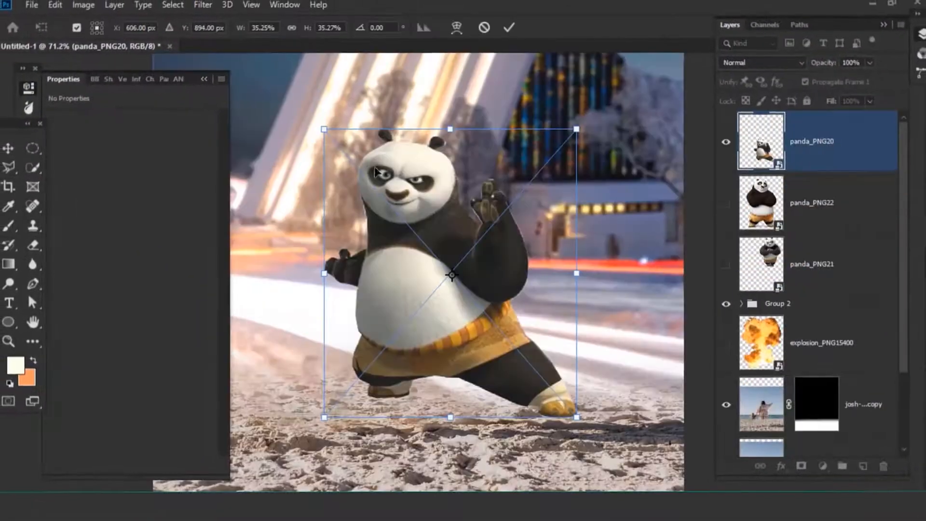
# Enlarge panda_PNG20 to 560 by 641 px and stand it on the sand in front of the buildings.
pyautogui.moveTo(325, 124); pyautogui.dragTo(306, 108)
pyautogui.moveTo(395, 303); pyautogui.dragTo(438, 320)
pyautogui.press('Return')
pyautogui.hotkey('ctrl', '0')
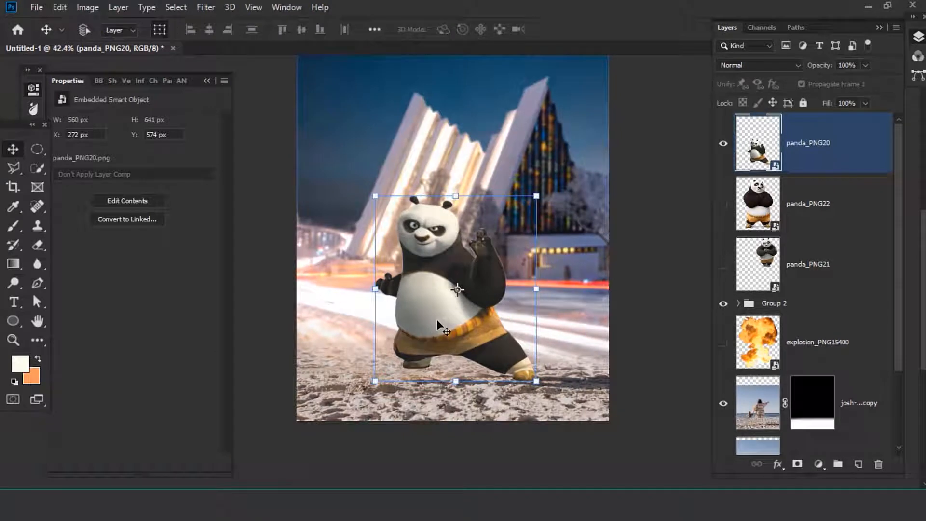
# Duplicate the masked building layer from inside Group 1 and place the copy above Group 1 copy in Group 2.
pyautogui.scroll(-3, 830, 359)
pyautogui.click(748, 203)
pyautogui.click(738, 203)
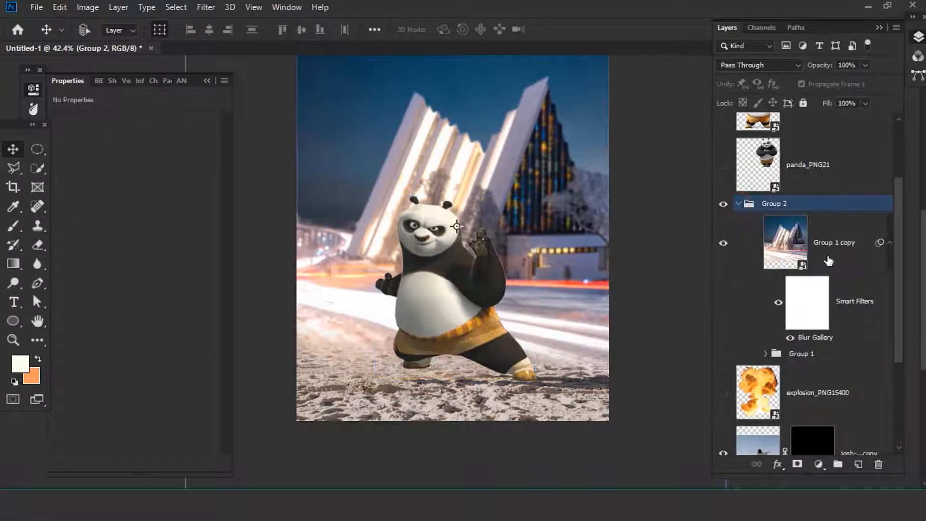
pyautogui.click(830, 262)
pyautogui.scroll(-3, 830, 292)
pyautogui.scroll(2, 829, 292)
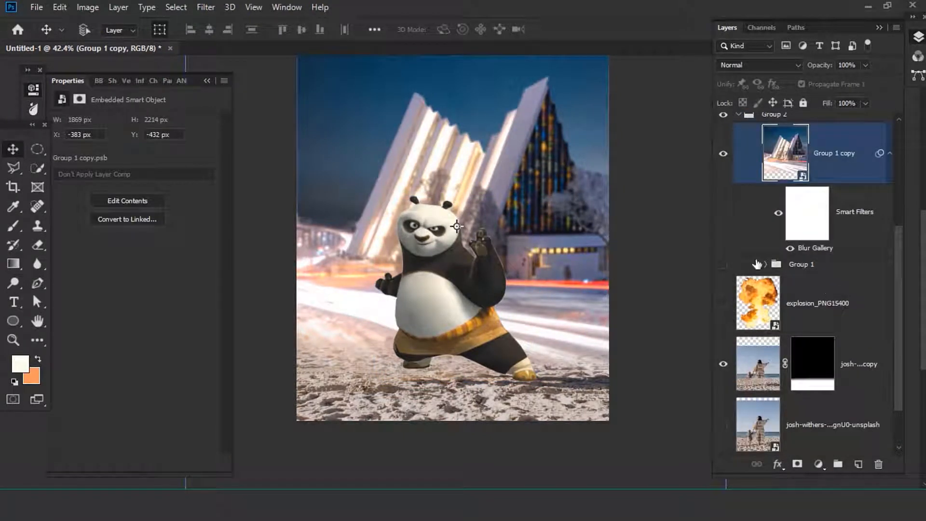
pyautogui.click(764, 264)
pyautogui.click(769, 316)
pyautogui.moveTo(779, 323); pyautogui.dragTo(772, 150)
# Delete the layer mask from the duplicated building layer and make that layer visible.
pyautogui.rightClick(840, 150)
pyautogui.click(833, 183)
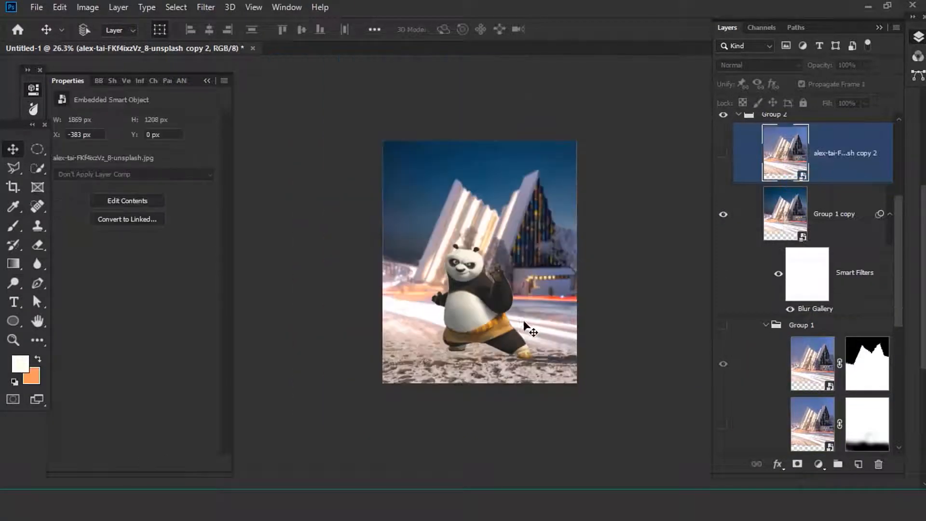
pyautogui.scroll(4, 767, 228)
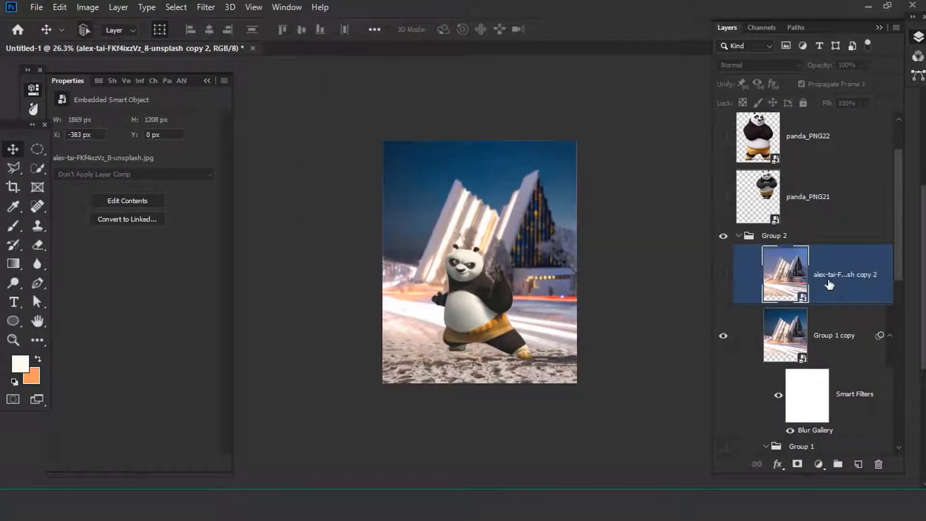
pyautogui.hotkey('ctrl', 'z')
pyautogui.rightClick(840, 279)
pyautogui.press('Escape')
pyautogui.keyDown('shift'); pyautogui.click(840, 279); pyautogui.keyUp('shift')
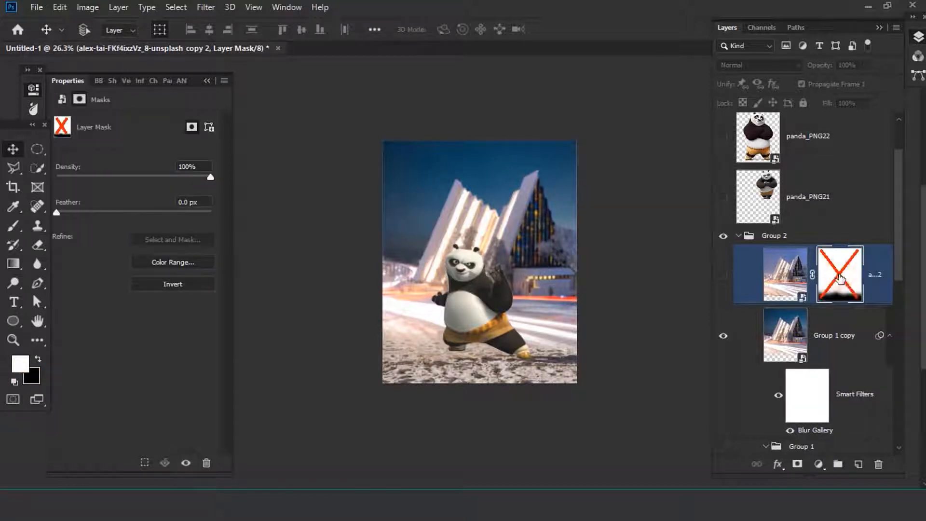
pyautogui.rightClick(841, 279)
pyautogui.click(831, 301)
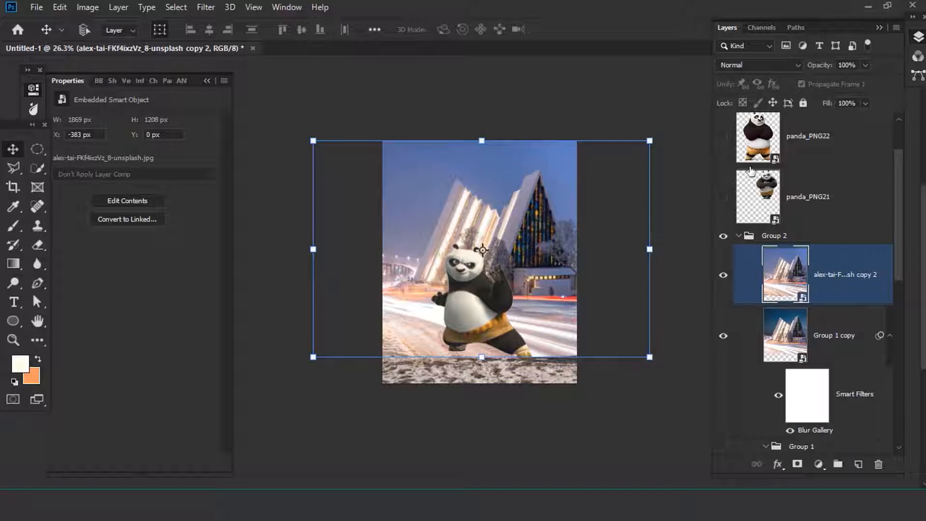
# Set the building copy to Soft Light and shift it sideways, then move its layer out of Group 2.
pyautogui.click(758, 64)
pyautogui.click(743, 242)
pyautogui.moveTo(454, 288); pyautogui.dragTo(532, 292)
pyautogui.moveTo(802, 275); pyautogui.dragTo(816, 181)
pyautogui.click(738, 298)
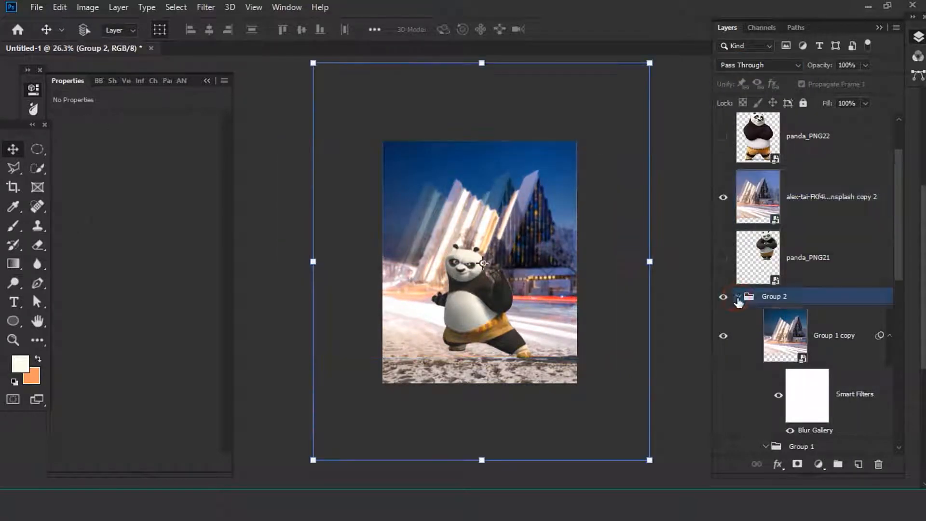
pyautogui.click(739, 297)
# Move the building copy to the top of the layer stack and scale it to 2446 by 1581 px, shifted left.
pyautogui.click(808, 207)
pyautogui.scroll(2, 772, 241)
pyautogui.moveTo(801, 145); pyautogui.dragTo(803, 121)
pyautogui.scroll(2, 483, 337)
pyautogui.scroll(-4, 483, 338)
pyautogui.moveTo(604, 348); pyautogui.dragTo(493, 291)
pyautogui.press('Return')
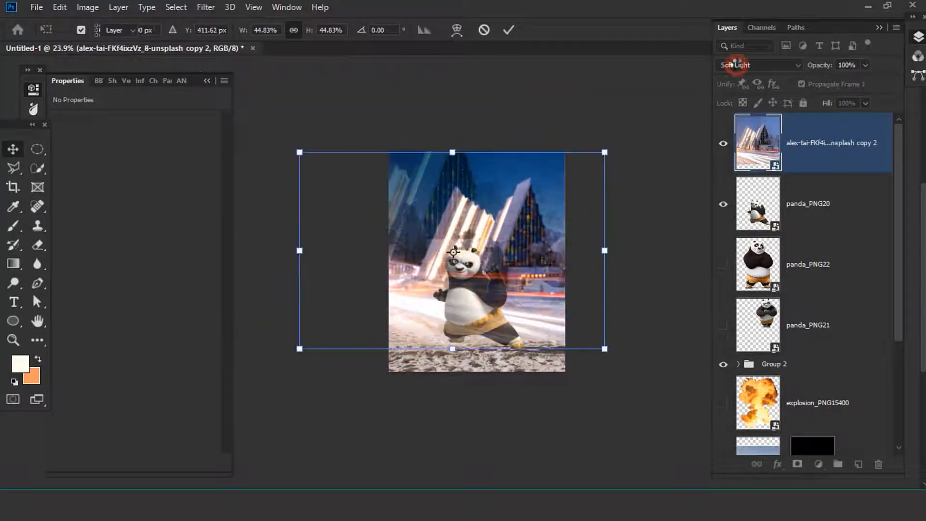
# Change the building copy's blend mode to Lighten and hide it behind a black layer mask.
pyautogui.click(757, 64)
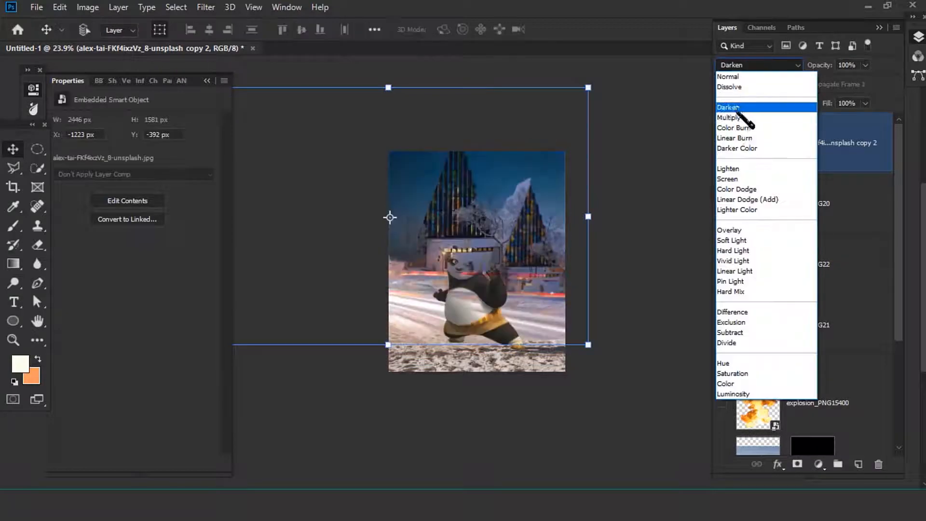
pyautogui.click(728, 169)
pyautogui.keyDown('alt'); pyautogui.click(798, 464); pyautogui.keyUp('alt')
# Paint white on the mask at 39% opacity to reveal light trails beside the panda, using the panda's inverted selection as protection.
pyautogui.scroll(4, 397, 310)
pyautogui.press('b')
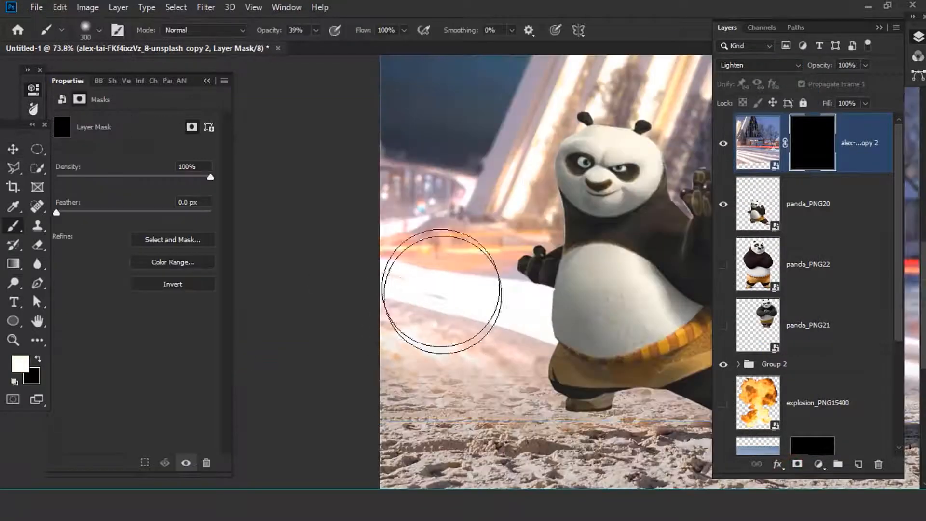
pyautogui.moveTo(441, 290)
pyautogui.mouseDown()
pyautogui.moveTo(400, 272)
pyautogui.moveTo(475, 306)
pyautogui.mouseUp()
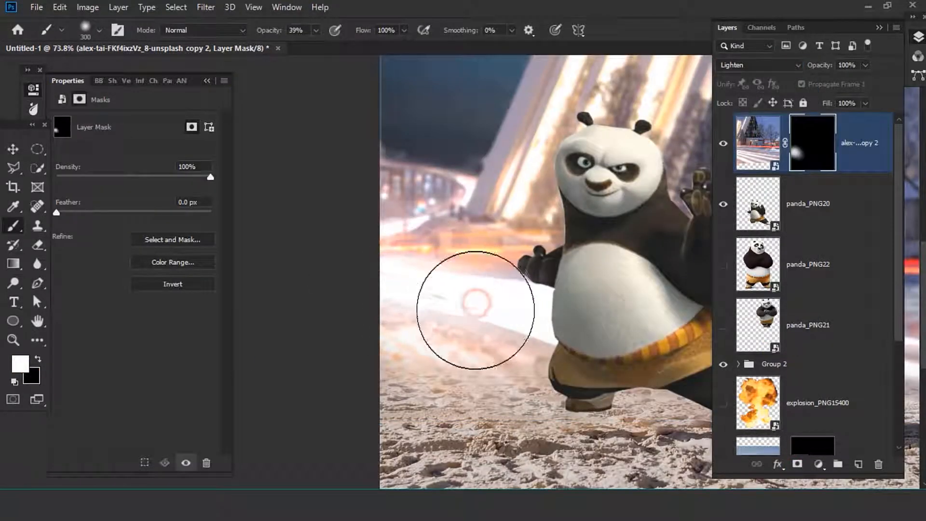
pyautogui.keyDown('ctrl'); pyautogui.click(758, 204); pyautogui.keyUp('ctrl')
pyautogui.click(176, 7)
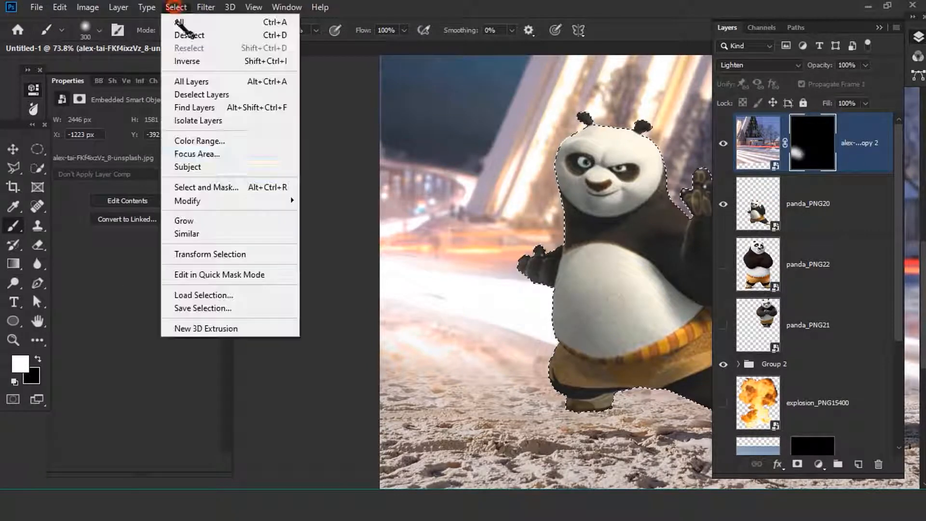
pyautogui.click(197, 61)
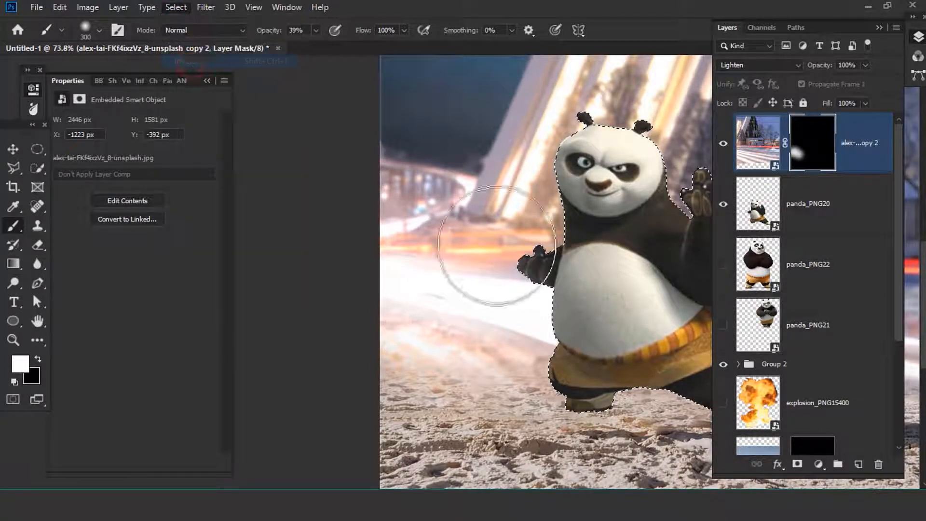
pyautogui.moveTo(502, 304)
pyautogui.mouseDown()
pyautogui.moveTo(542, 376)
pyautogui.moveTo(478, 350)
pyautogui.mouseUp()
pyautogui.moveTo(482, 265)
pyautogui.mouseDown()
pyautogui.moveTo(533, 200)
pyautogui.moveTo(502, 223)
pyautogui.mouseUp()
# Paint black on the mask to trim the glow around the upper edge of the light trails, and remove the selection.
pyautogui.scroll(-6, 502, 223)
pyautogui.press('x')
pyautogui.moveTo(448, 259)
pyautogui.mouseDown()
pyautogui.moveTo(399, 253)
pyautogui.moveTo(451, 261)
pyautogui.moveTo(424, 263)
pyautogui.moveTo(430, 269)
pyautogui.moveTo(464, 229)
pyautogui.moveTo(412, 214)
pyautogui.moveTo(347, 218)
pyautogui.mouseUp()
pyautogui.hotkey('ctrl', 'd')
pyautogui.scroll(3, 559, 343)
pyautogui.moveTo(550, 389); pyautogui.dragTo(510, 331)
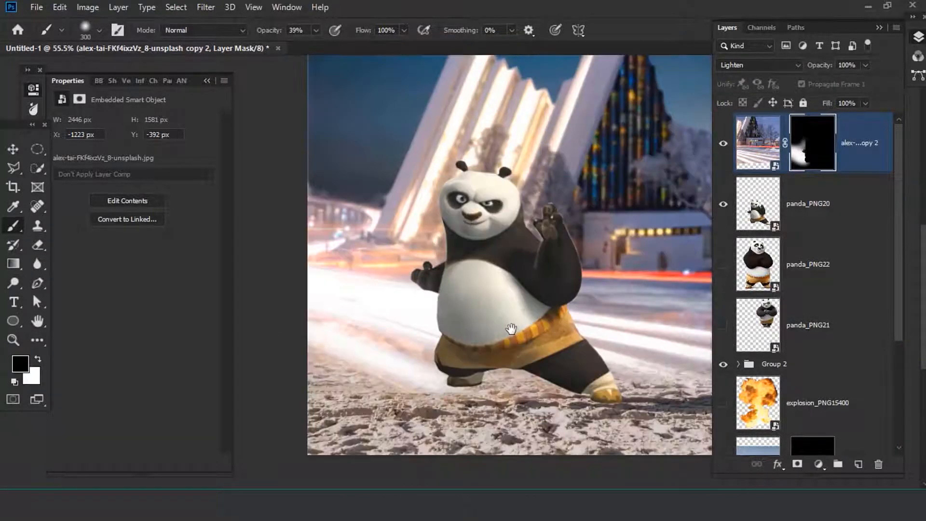
# Add a layer mask to panda_PNG20 and set the brush to 12 px at 100% opacity.
pyautogui.scroll(-3, 509, 337)
pyautogui.scroll(10, 461, 376)
pyautogui.moveTo(567, 417); pyautogui.dragTo(462, 364)
pyautogui.click(822, 201)
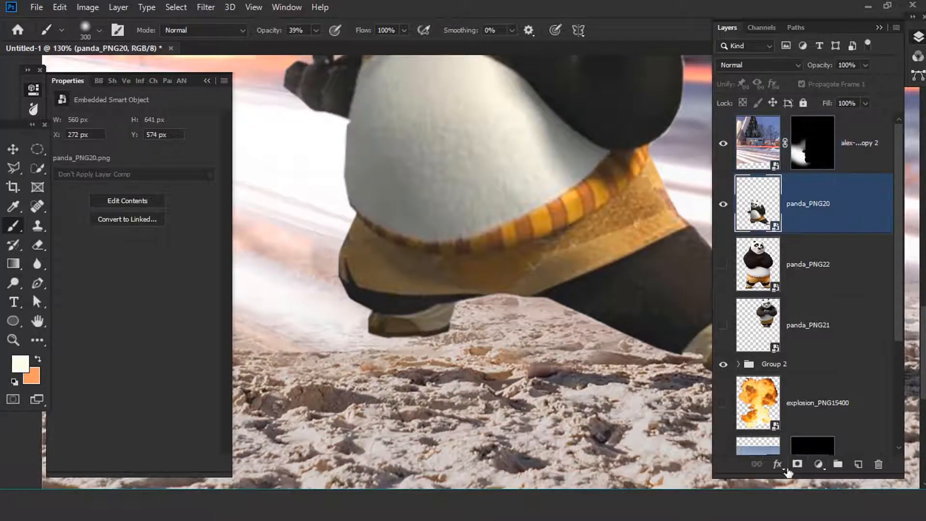
pyautogui.click(797, 464)
pyautogui.rightClick(460, 138)
pyautogui.press('Escape')
pyautogui.press('0')
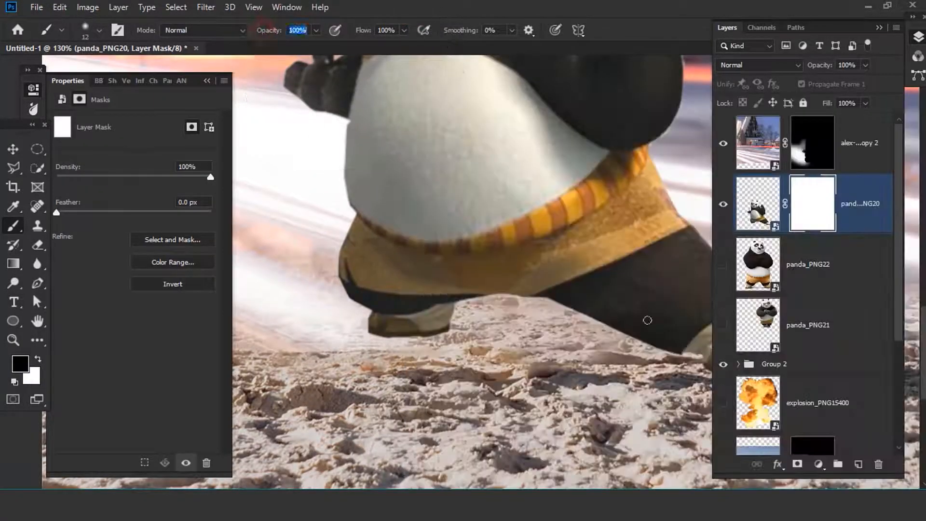
# Mask out the sole of the panda's rear foot with black paint so it sinks into the sand.
pyautogui.scroll(5, 441, 300)
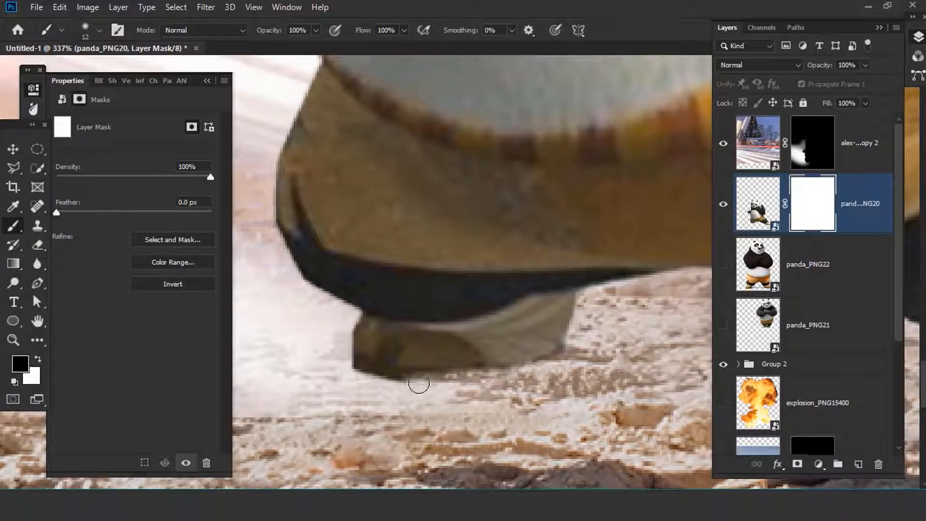
pyautogui.moveTo(580, 362); pyautogui.dragTo(362, 378)
pyautogui.scroll(-6, 362, 379)
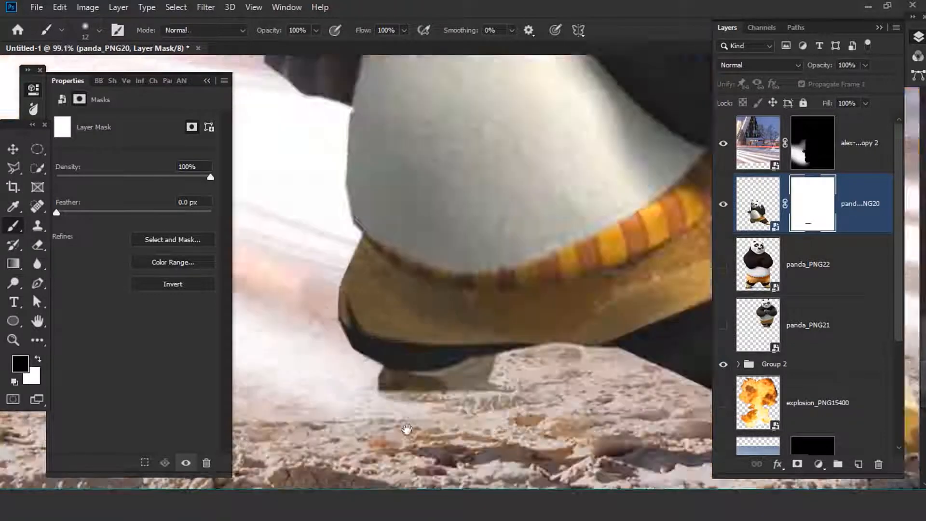
pyautogui.scroll(5, 394, 396)
pyautogui.press('x')
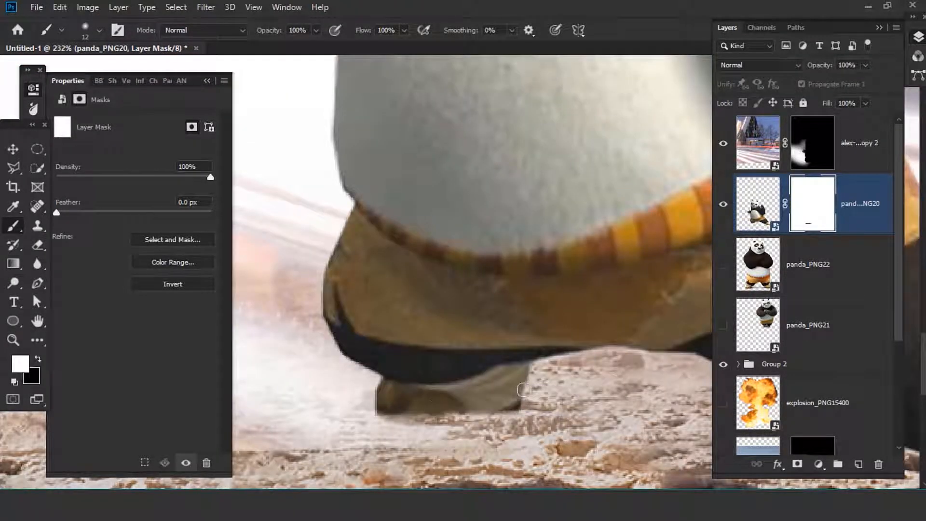
# Mask out the lower edge of the panda's front foot so it blends into the sand.
pyautogui.scroll(-5, 520, 411)
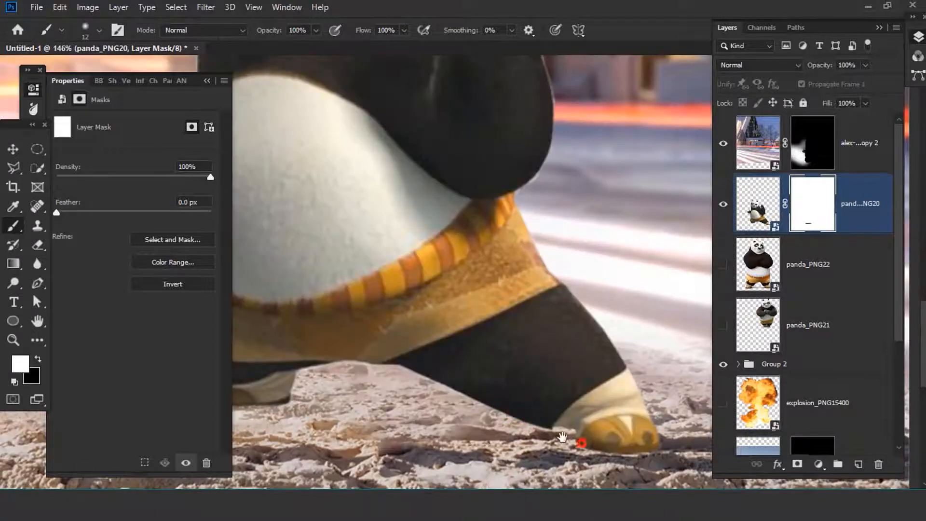
pyautogui.scroll(5, 583, 440)
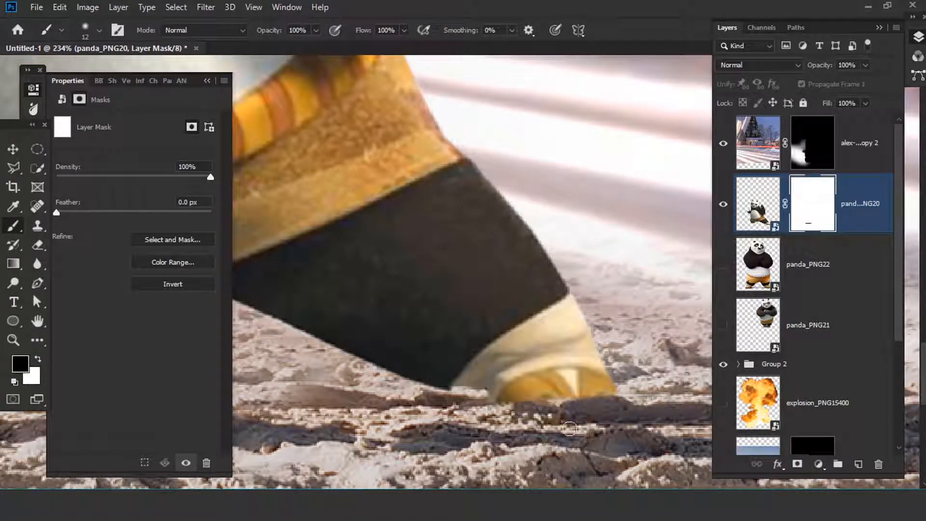
pyautogui.scroll(-8, 584, 413)
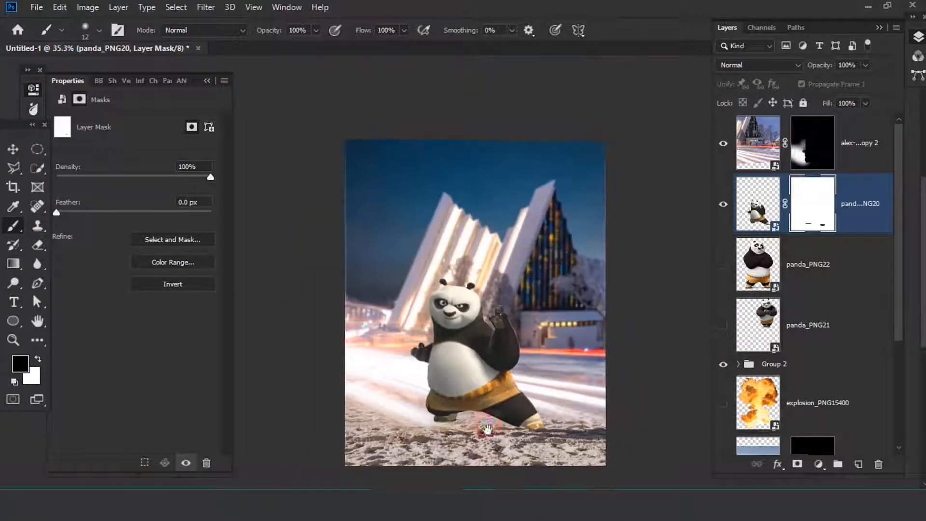
# Add a Brightness/Contrast adjustment clipped to the panda, with brightness -65 and contrast 81.
pyautogui.click(818, 464)
pyautogui.click(854, 273)
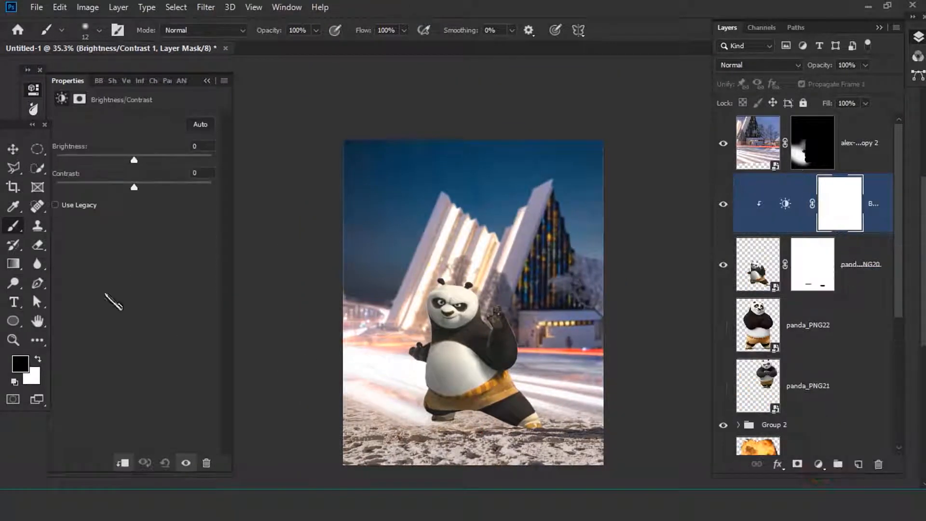
pyautogui.moveTo(133, 188); pyautogui.dragTo(197, 205)
pyautogui.moveTo(134, 160); pyautogui.dragTo(100, 161)
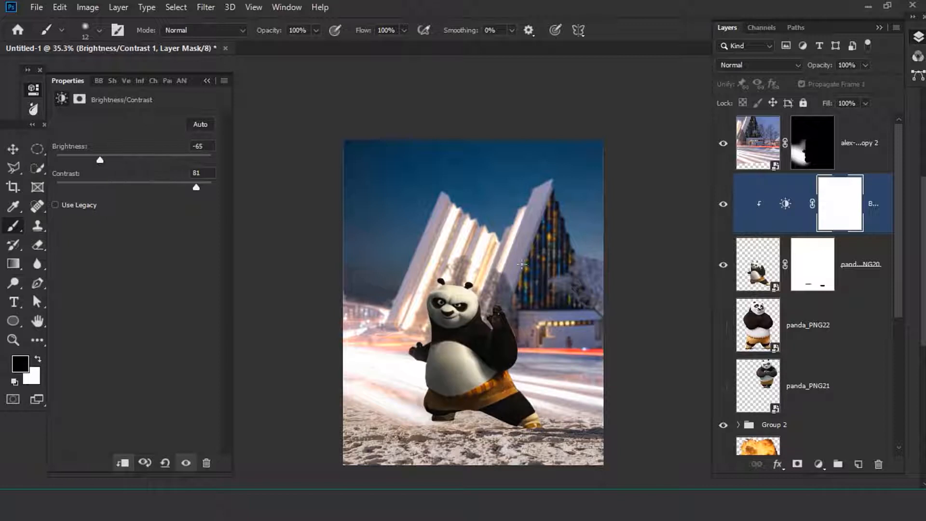
# Duplicate panda_PNG20 beneath itself, hide the copy and convert the masked original into a smart object.
pyautogui.scroll(-1, 441, 324)
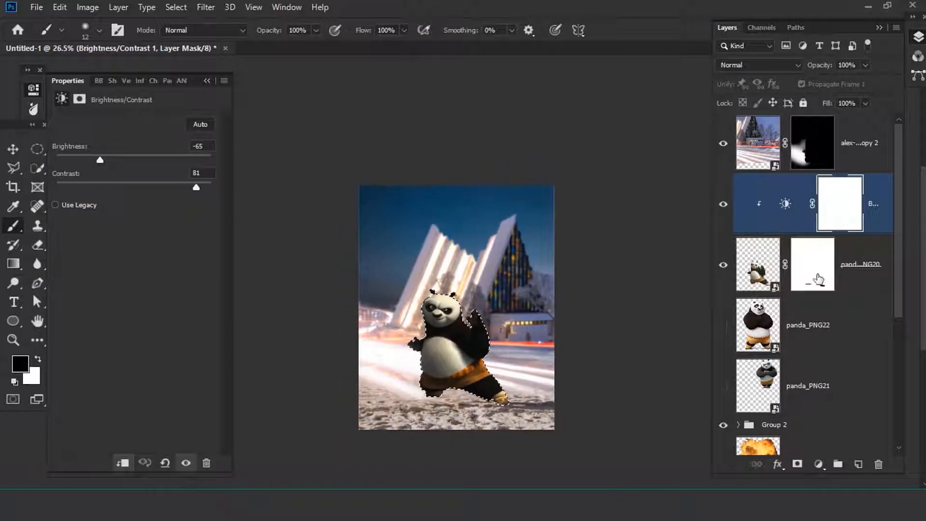
pyautogui.click(854, 286)
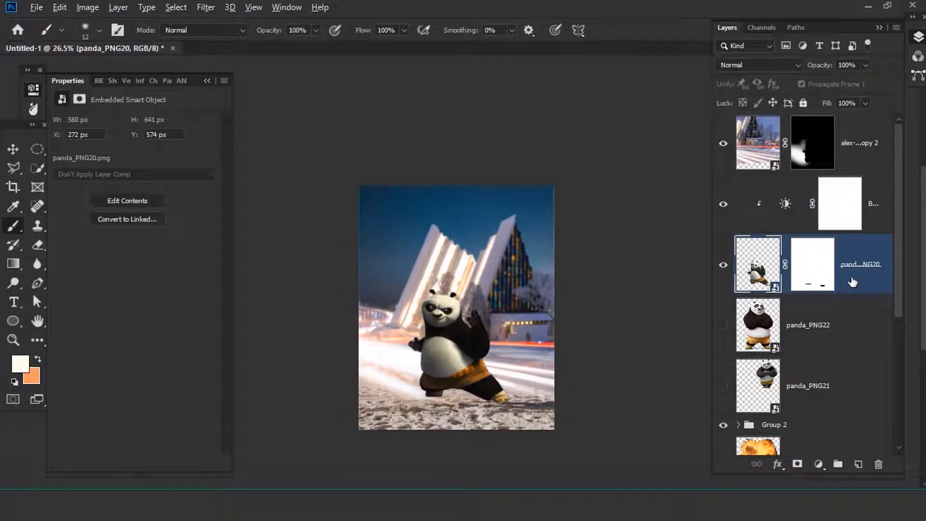
pyautogui.moveTo(853, 279); pyautogui.dragTo(725, 327)
pyautogui.rightClick(855, 285)
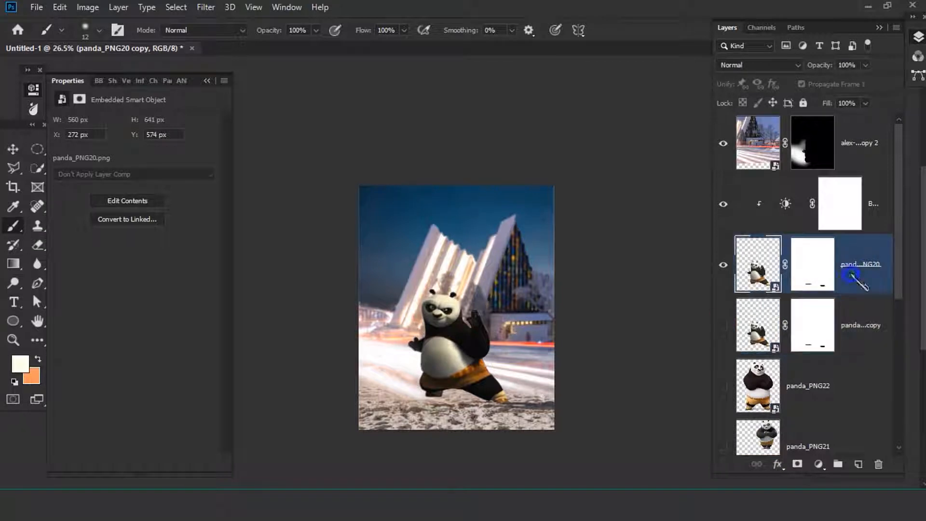
pyautogui.click(668, 206)
# Save the document as panda.psd.
pyautogui.click(205, 7)
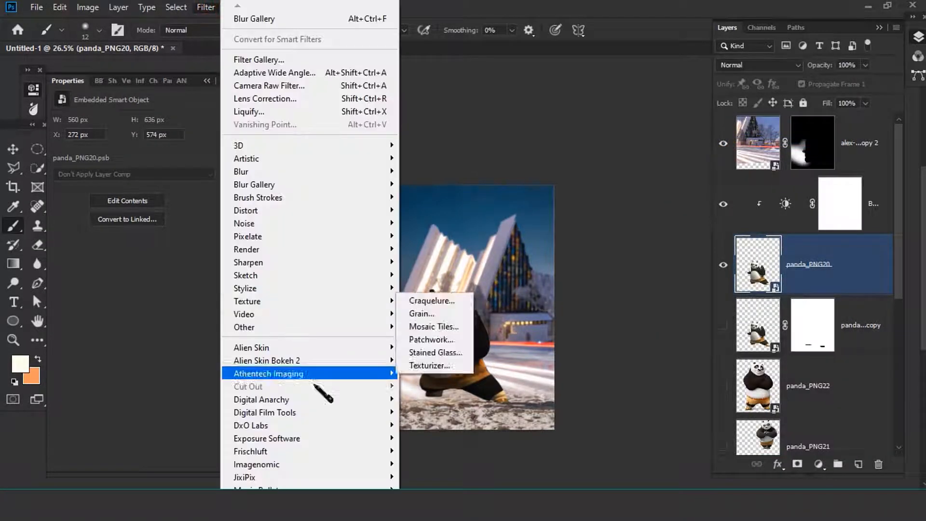
pyautogui.click(621, 17)
pyautogui.click(862, 341)
pyautogui.click(780, 275)
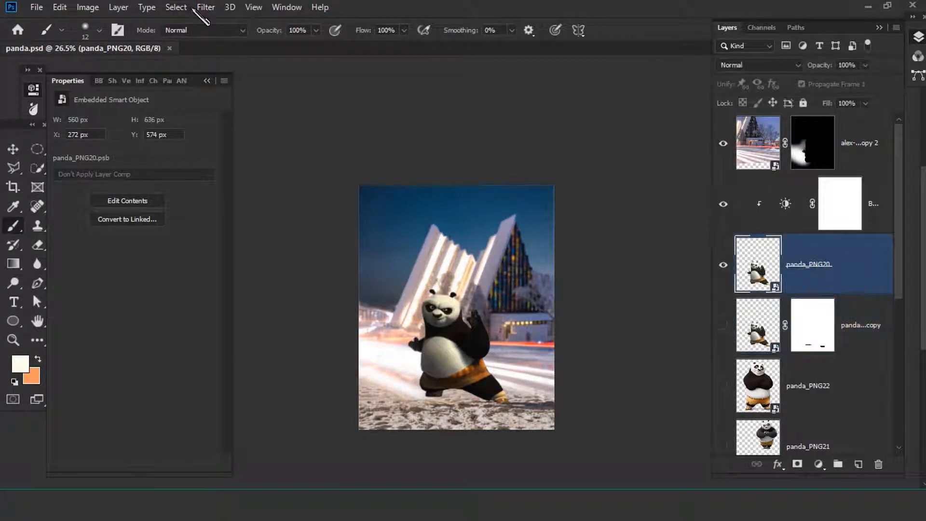
# Open the Alien Skin Eye Candy 7 filter on the panda, choose the Shadow effect and set the preview background to white.
pyautogui.click(206, 7)
pyautogui.moveTo(386, 347)
pyautogui.click(435, 360)
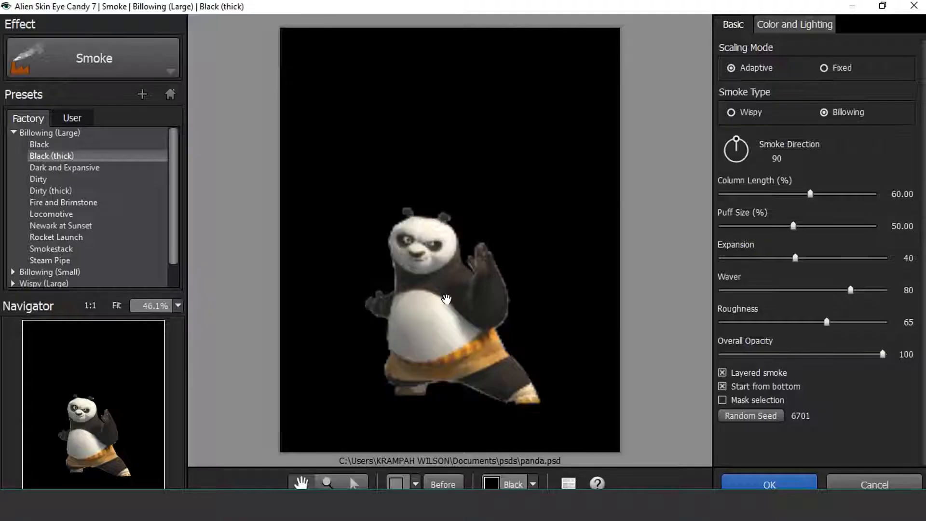
pyautogui.click(91, 59)
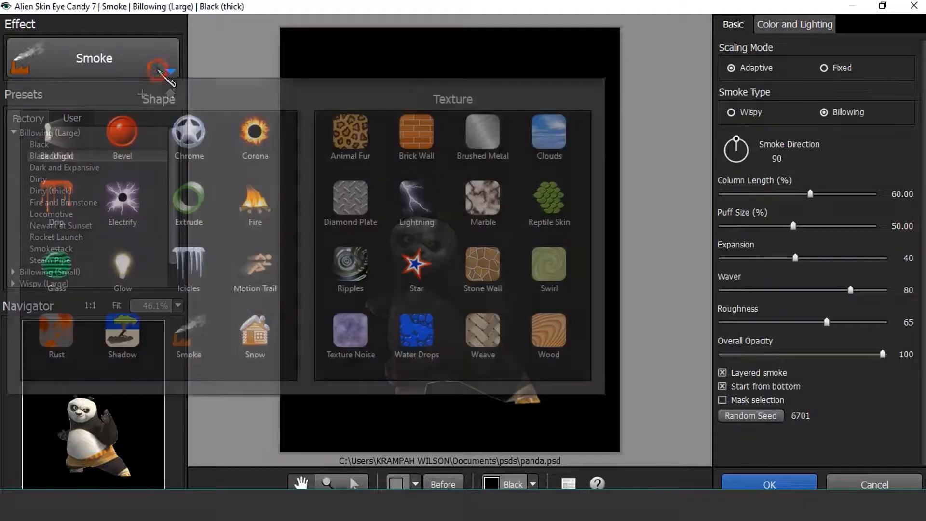
pyautogui.click(121, 333)
pyautogui.click(513, 484)
pyautogui.click(512, 466)
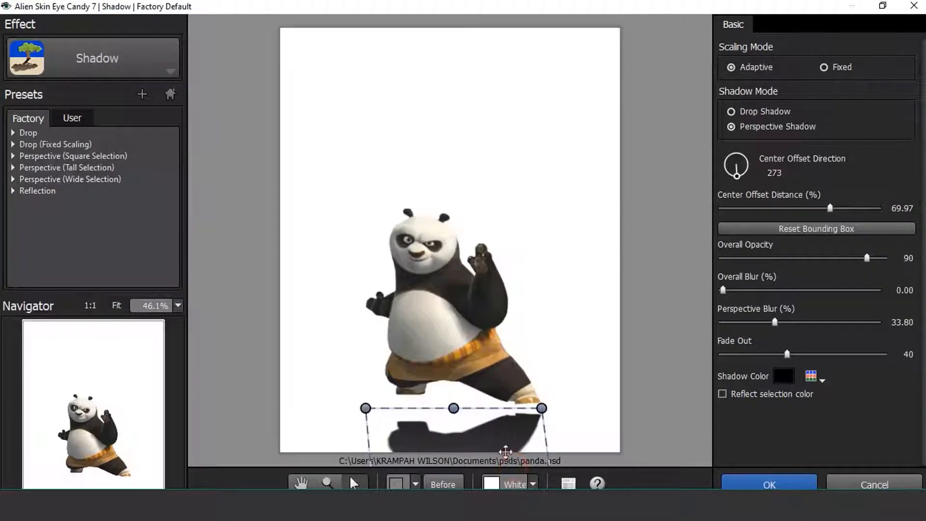
# Apply the Perspective (Square Selection) preset Long, in Front and fit the shadow's near edge to the panda's feet.
pyautogui.click(13, 156)
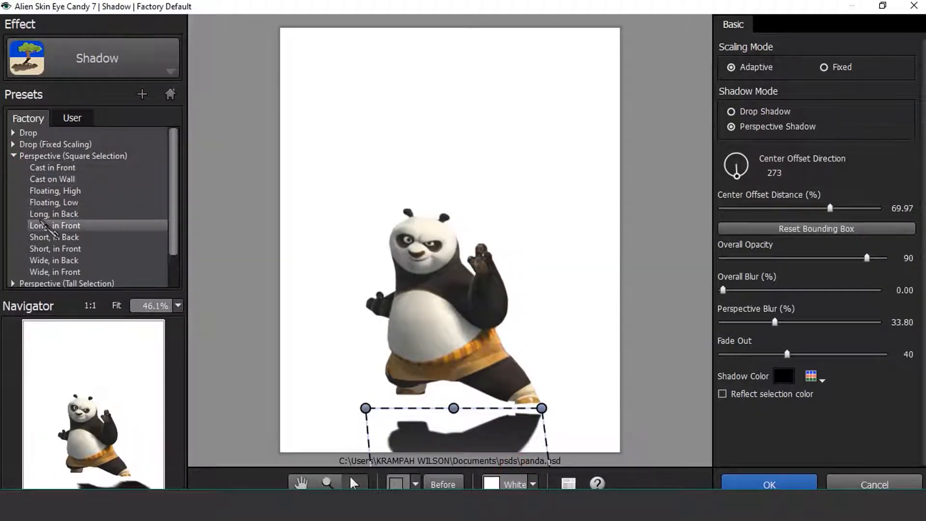
pyautogui.click(55, 226)
pyautogui.moveTo(476, 387); pyautogui.dragTo(468, 372)
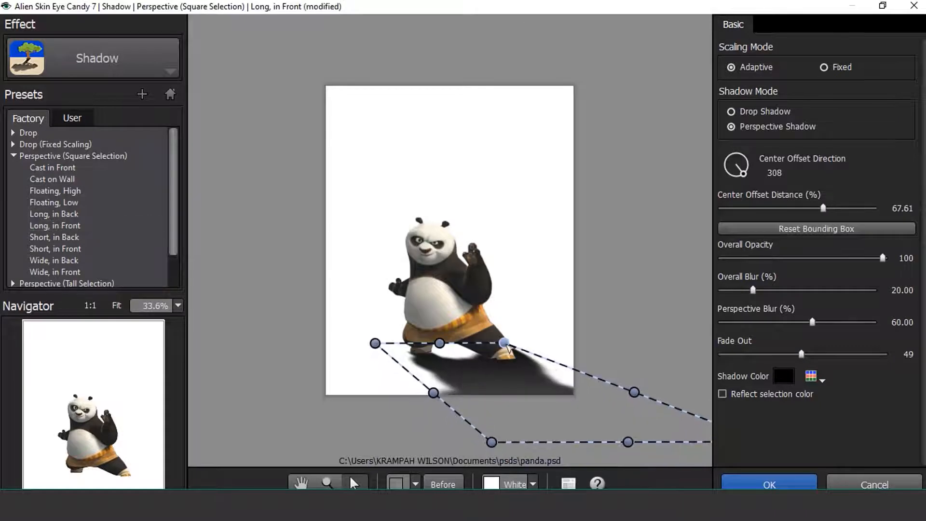
pyautogui.moveTo(505, 343); pyautogui.dragTo(505, 358)
pyautogui.moveTo(439, 351); pyautogui.dragTo(440, 347)
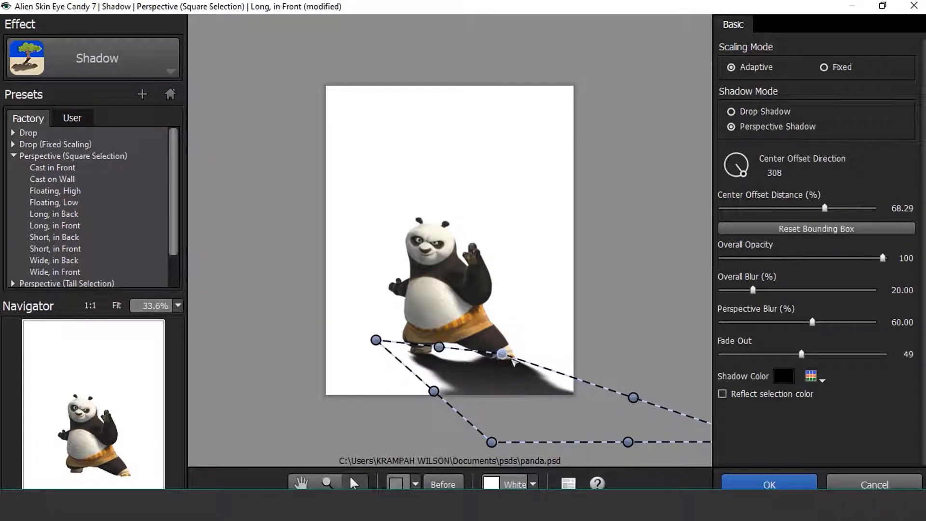
pyautogui.moveTo(504, 356); pyautogui.dragTo(514, 359)
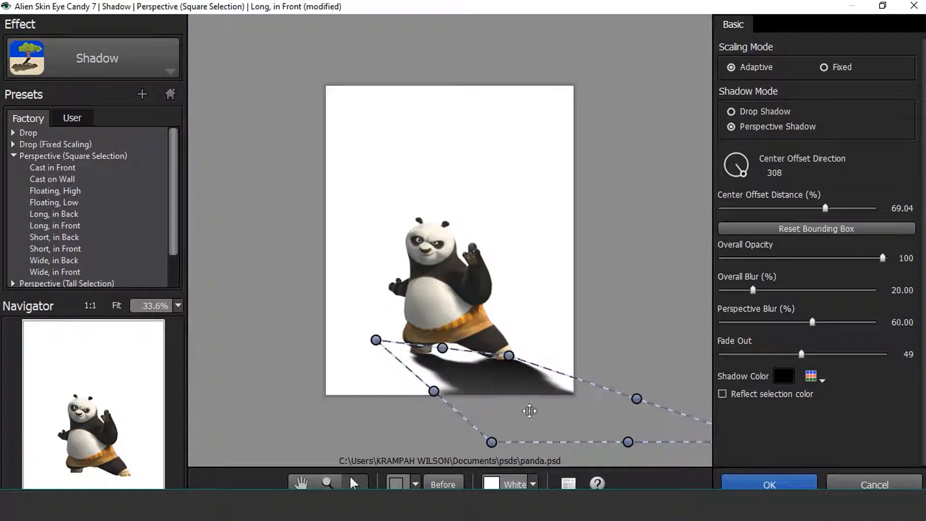
# Pull in the shadow's far edge to about 297 direction and 56.69% center offset distance, and apply the filter.
pyautogui.moveTo(628, 442); pyautogui.dragTo(552, 412)
pyautogui.moveTo(599, 384); pyautogui.dragTo(593, 378)
pyautogui.moveTo(415, 413); pyautogui.dragTo(460, 451)
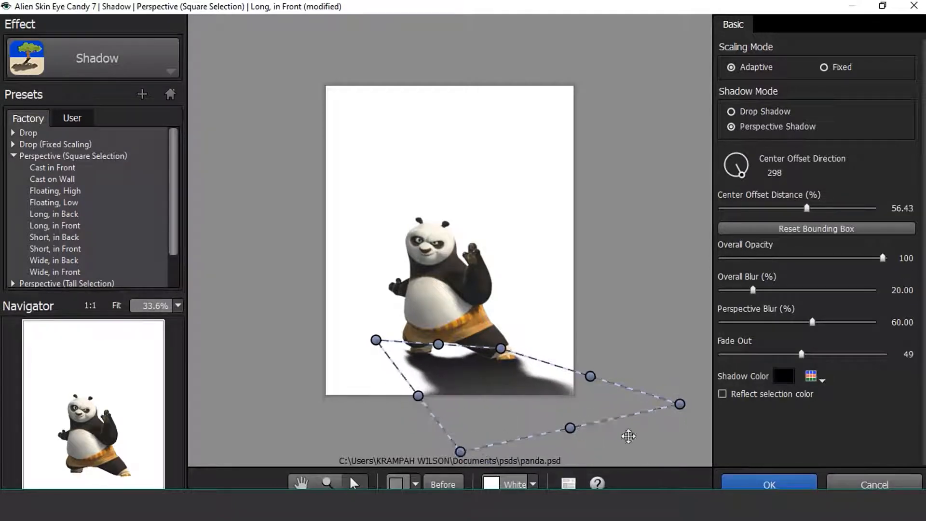
pyautogui.moveTo(680, 404); pyautogui.dragTo(675, 409)
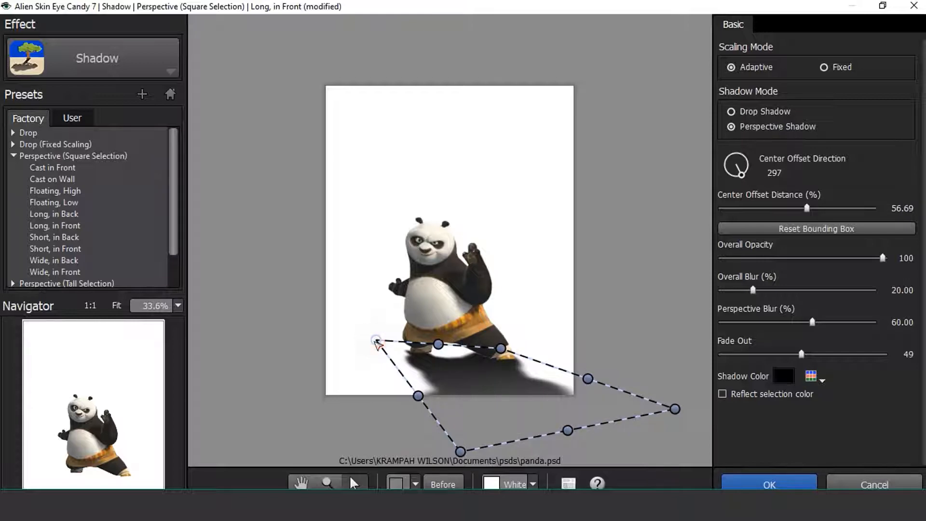
pyautogui.press('Return')
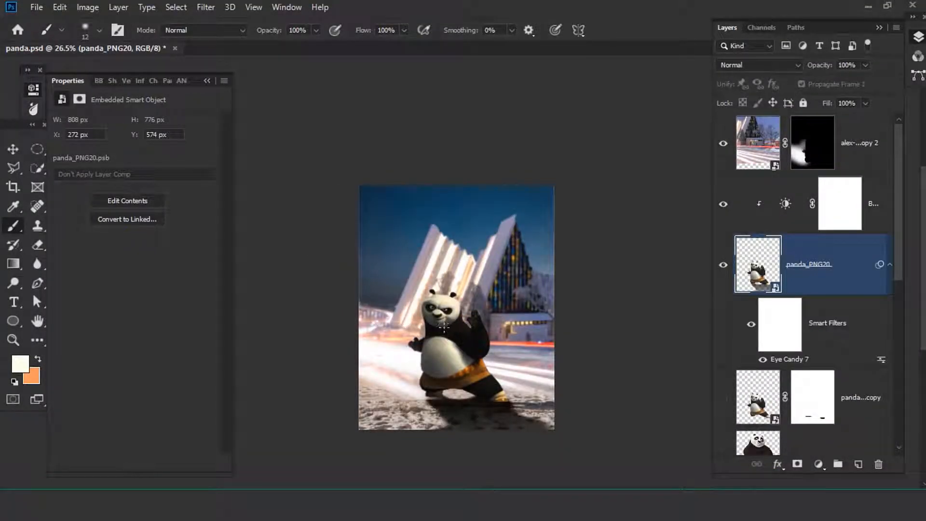
# Invert the Eye Candy 7 filter mask to black and set a soft brush of 71 px.
pyautogui.click(767, 322)
pyautogui.click(161, 285)
pyautogui.scroll(6, 475, 398)
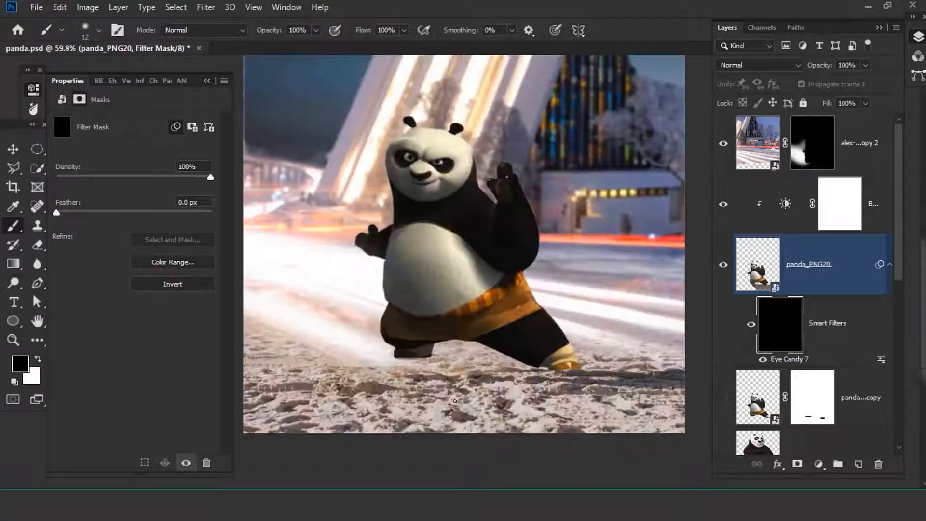
pyautogui.rightClick(413, 88)
pyautogui.press('Return')
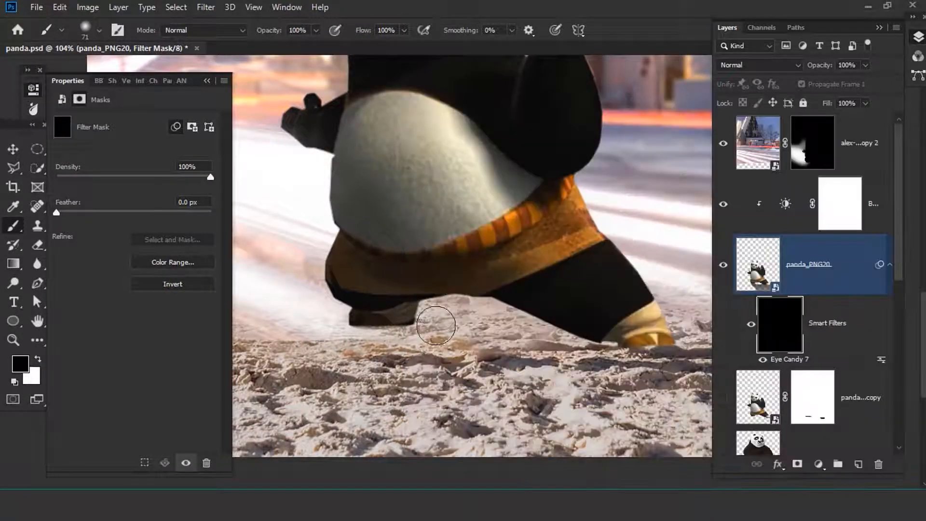
# Paint white on the filter mask to reveal the cast shadow across the sand from both of the panda's feet.
pyautogui.press('x')
pyautogui.moveTo(400, 347)
pyautogui.mouseDown()
pyautogui.moveTo(381, 333)
pyautogui.moveTo(383, 395)
pyautogui.moveTo(445, 372)
pyautogui.moveTo(506, 386)
pyautogui.moveTo(469, 354)
pyautogui.moveTo(513, 410)
pyautogui.moveTo(619, 439)
pyautogui.mouseUp()
pyautogui.scroll(-5, 619, 438)
pyautogui.moveTo(598, 383)
pyautogui.mouseDown()
pyautogui.moveTo(656, 404)
pyautogui.moveTo(598, 384)
pyautogui.moveTo(596, 404)
pyautogui.moveTo(648, 405)
pyautogui.mouseUp()
pyautogui.press('space')
pyautogui.moveTo(648, 404)
pyautogui.mouseDown()
pyautogui.moveTo(478, 402)
pyautogui.moveTo(571, 473)
pyautogui.mouseUp()
pyautogui.moveTo(567, 398); pyautogui.dragTo(626, 416)
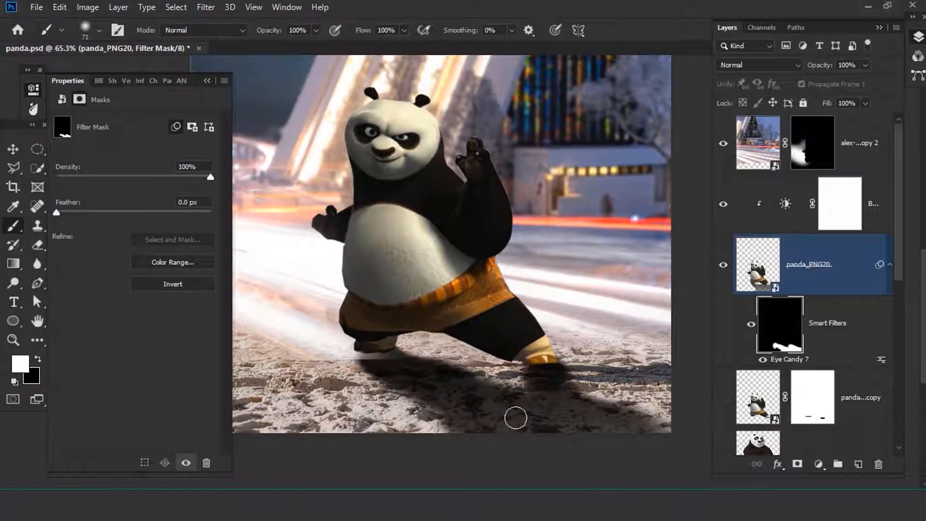
pyautogui.scroll(-3, 515, 418)
pyautogui.scroll(4, 444, 389)
pyautogui.scroll(-3, 444, 388)
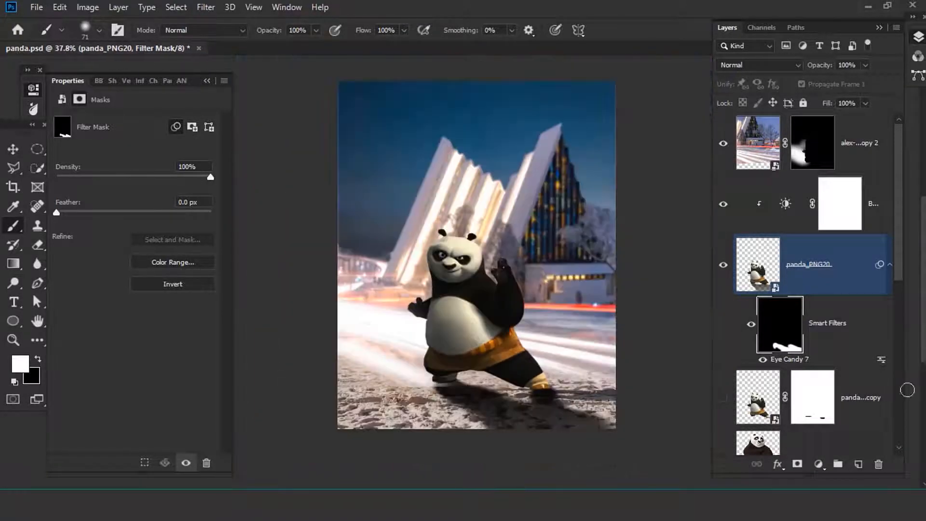
pyautogui.scroll(-3, 837, 425)
pyautogui.click(808, 351)
pyautogui.scroll(2, 811, 342)
pyautogui.click(820, 213)
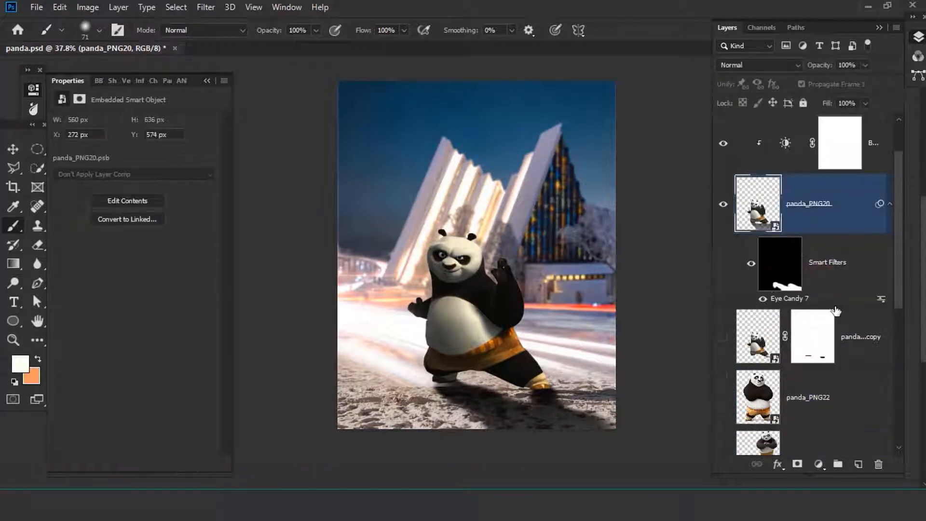
pyautogui.click(849, 386)
pyautogui.click(818, 464)
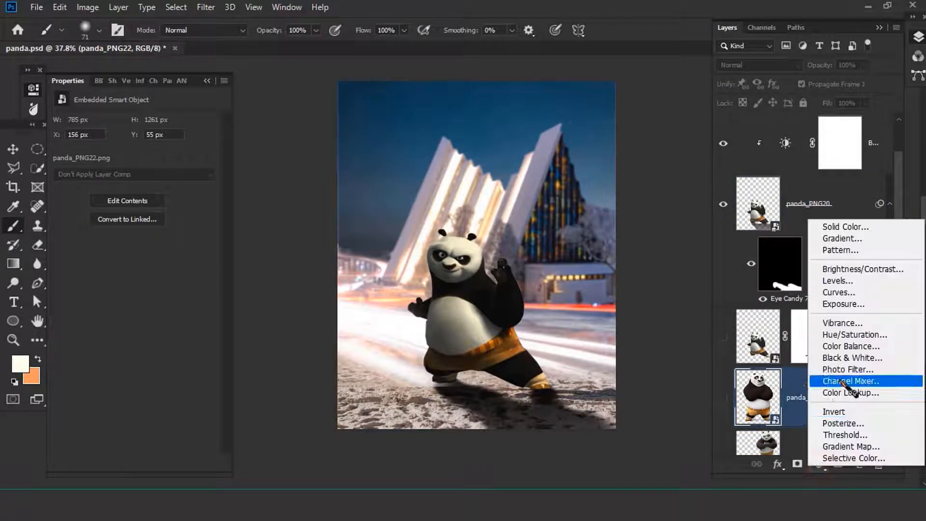
pyautogui.click(793, 361)
# Add a Curves adjustment above Group 2 and darken the midtones with a point at input 145, output 59.
pyautogui.scroll(-5, 792, 278)
pyautogui.click(792, 189)
pyautogui.click(792, 204)
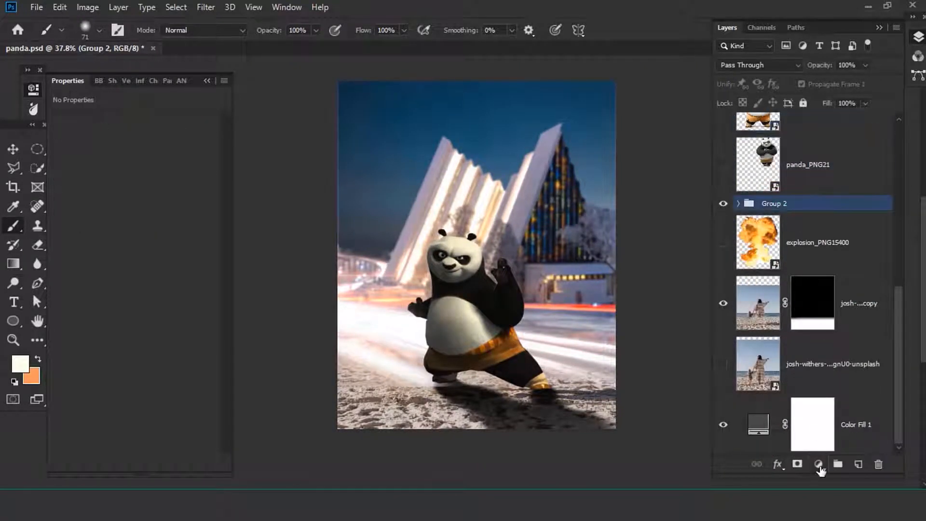
pyautogui.click(819, 464)
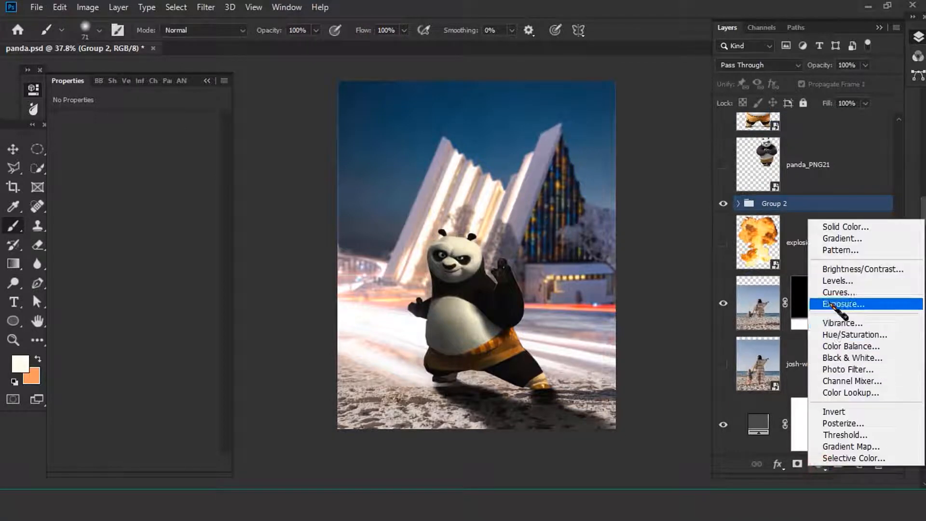
pyautogui.click(794, 305)
pyautogui.moveTo(136, 227); pyautogui.dragTo(142, 239)
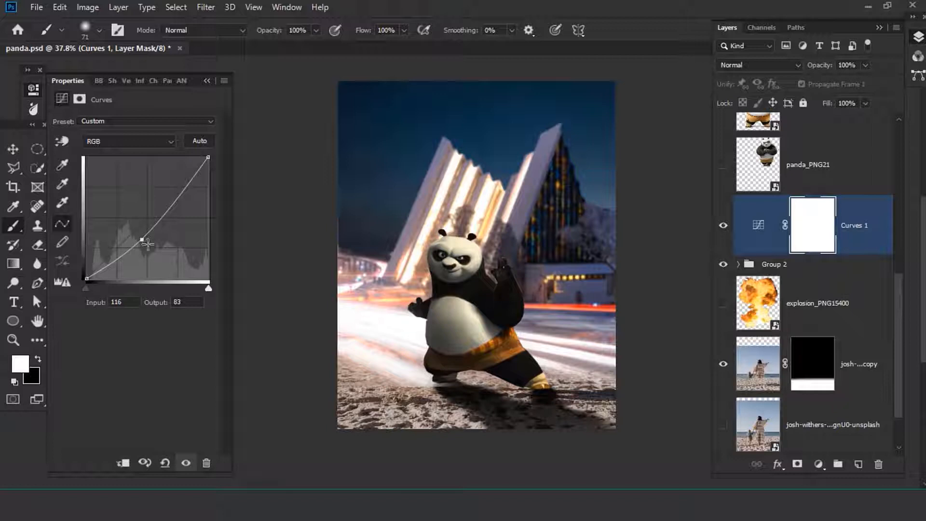
pyautogui.moveTo(147, 244)
pyautogui.mouseDown()
pyautogui.moveTo(161, 249)
pyautogui.moveTo(154, 251)
pyautogui.mouseUp()
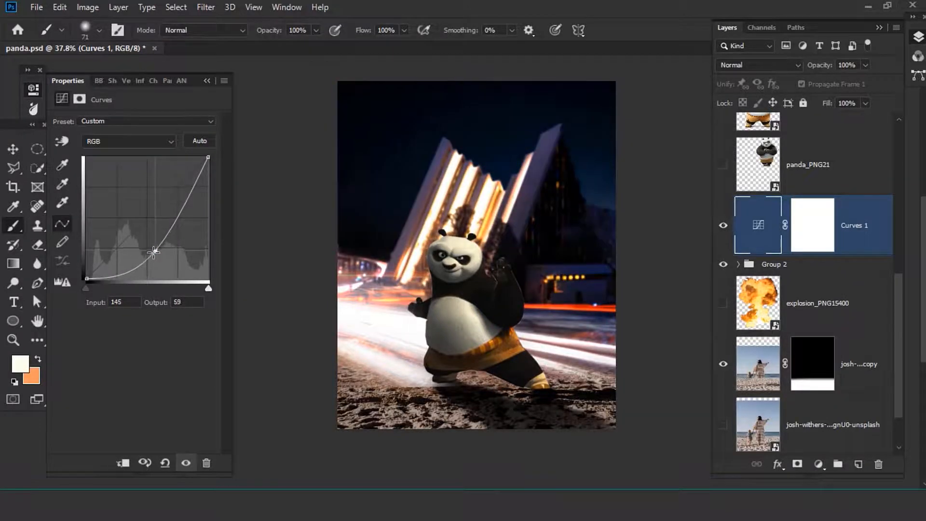
# Clip the Curves adjustment to Group 2 and place a clipped duplicate of it on the masked josh sand layer.
pyautogui.keyDown('alt'); pyautogui.click(857, 253); pyautogui.keyUp('alt')
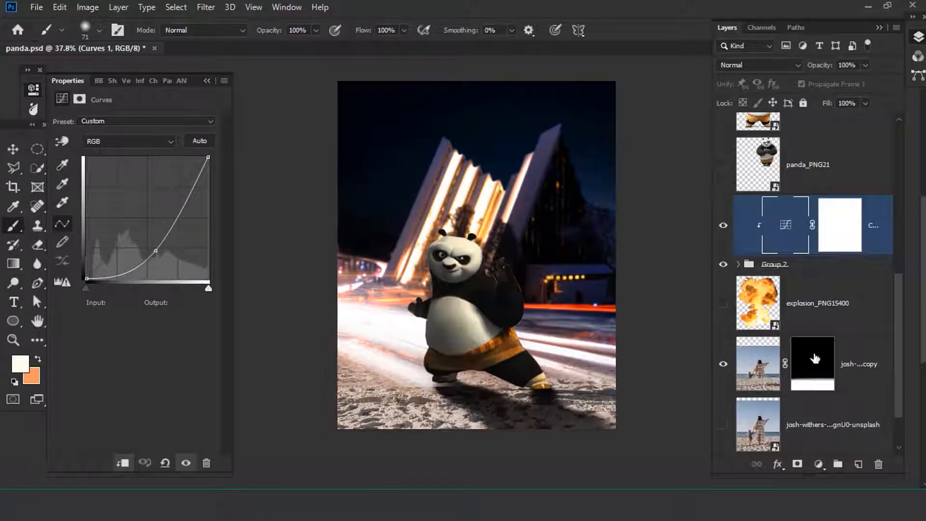
pyautogui.moveTo(859, 239); pyautogui.dragTo(849, 198)
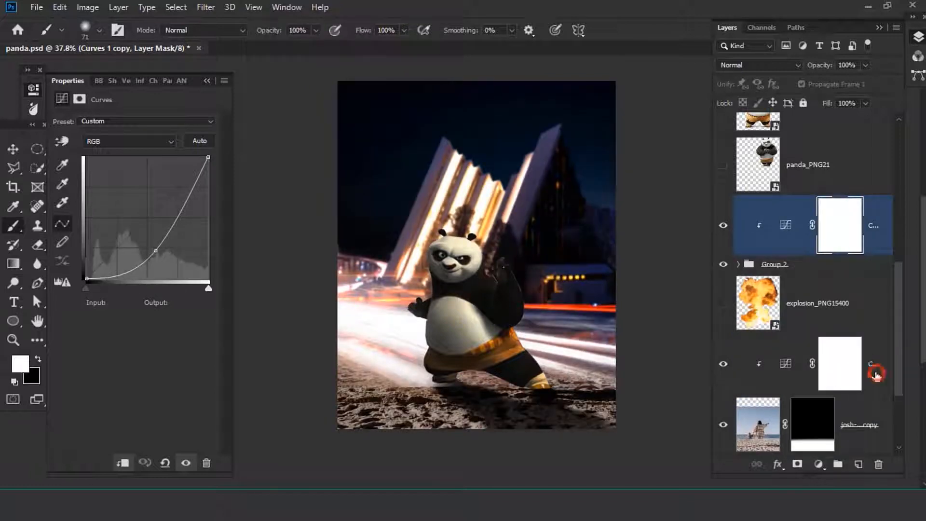
pyautogui.click(876, 374)
pyautogui.click(724, 365)
pyautogui.click(724, 364)
# Invert the sand Curves mask and paint darkening back along the foreground sand with a 188 px soft brush at 22% opacity.
pyautogui.click(838, 369)
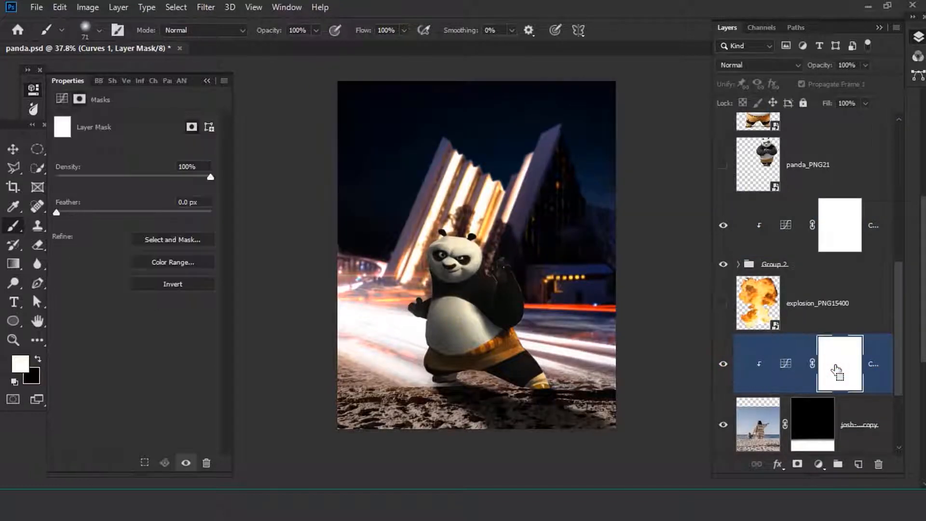
pyautogui.hotkey('ctrl', 'i')
pyautogui.rightClick(400, 259)
pyautogui.click(536, 131)
pyautogui.click(588, 23)
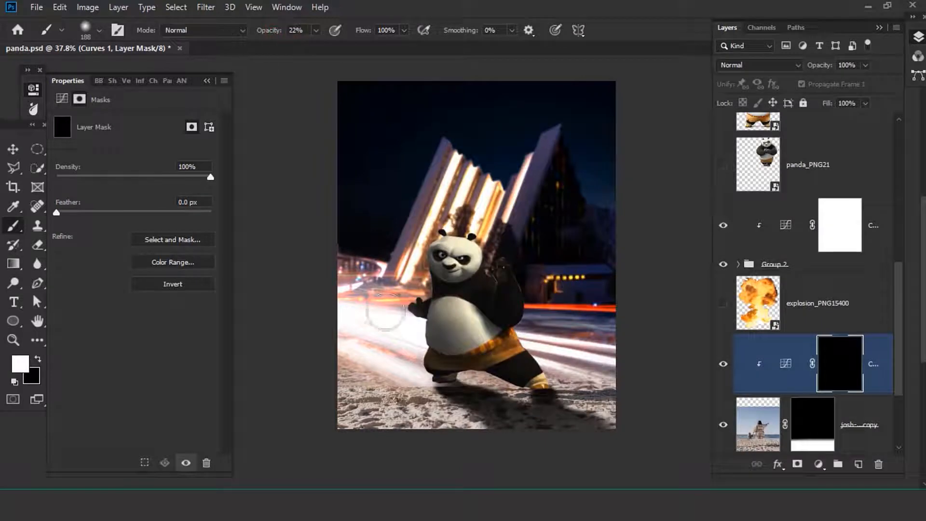
pyautogui.scroll(5, 482, 406)
pyautogui.moveTo(481, 406); pyautogui.dragTo(462, 344)
pyautogui.moveTo(379, 336); pyautogui.dragTo(430, 349)
pyautogui.moveTo(592, 350); pyautogui.dragTo(676, 376)
pyautogui.moveTo(370, 361); pyautogui.dragTo(313, 357)
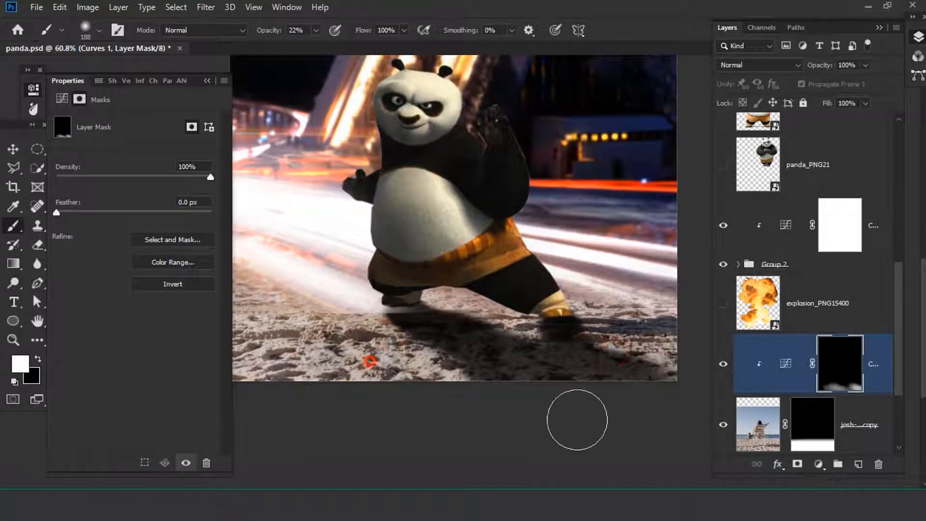
pyautogui.scroll(-3, 424, 352)
# Invert the Group 2 Curves mask and paint darkening beneath the panda's rear foot with a 23 px soft brush.
pyautogui.click(785, 225)
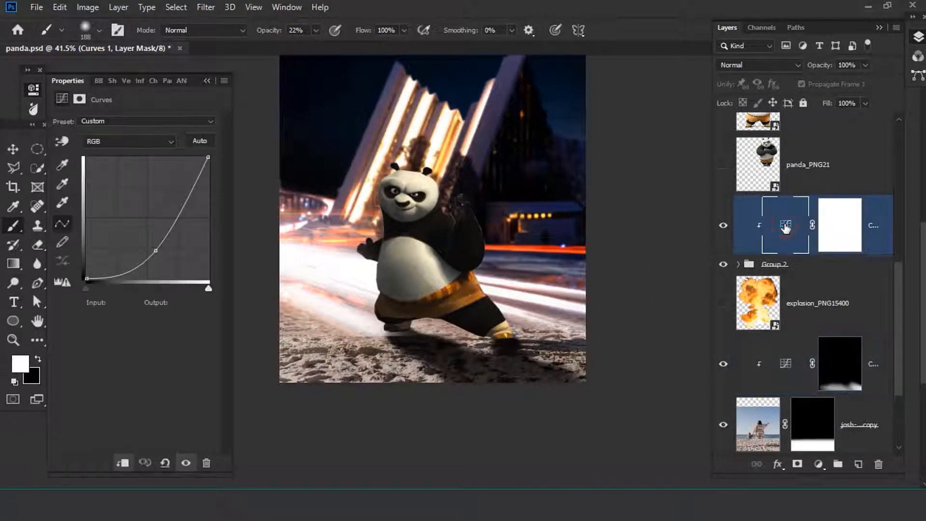
pyautogui.click(840, 225)
pyautogui.scroll(3, 234, 253)
pyautogui.hotkey('ctrl', 'i')
pyautogui.rightClick(399, 325)
pyautogui.click(485, 134)
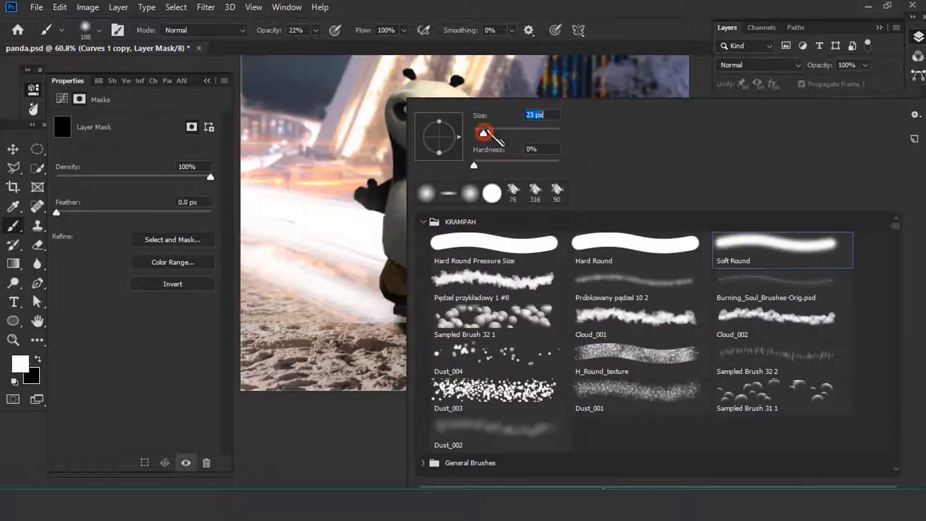
pyautogui.click(448, 25)
pyautogui.scroll(7, 450, 373)
pyautogui.click(340, 230)
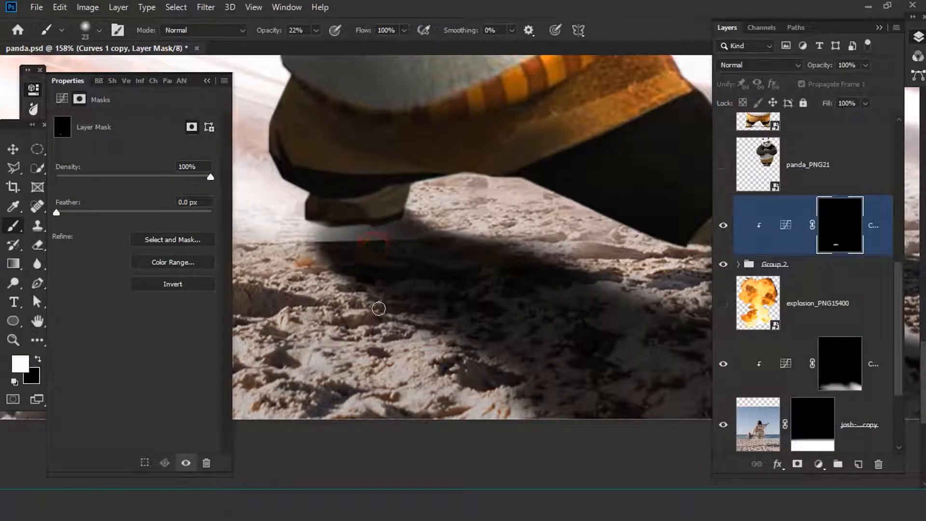
pyautogui.scroll(-6, 379, 308)
pyautogui.click(453, 291)
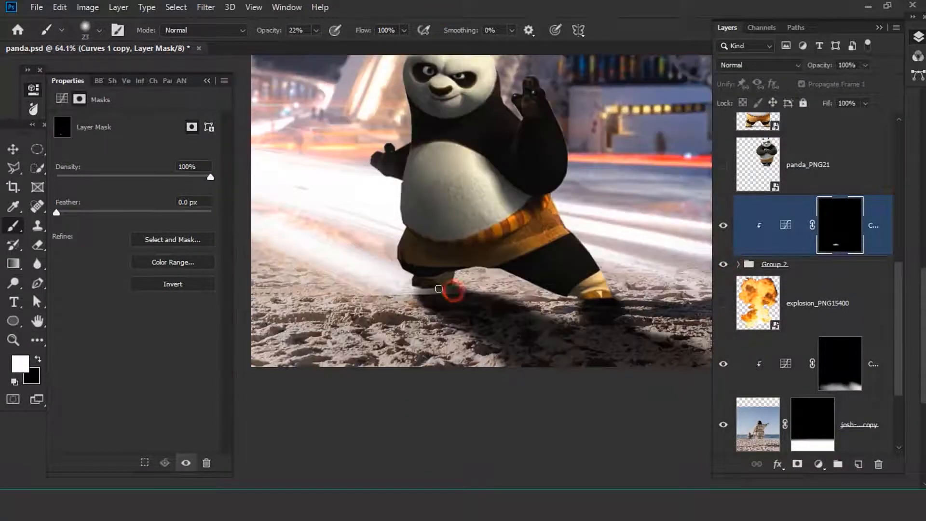
# Paint black on the alex-tai copy 2 layer's mask to clear the light haze around the panda's rear foot.
pyautogui.scroll(7, 792, 268)
pyautogui.click(811, 156)
pyautogui.scroll(6, 434, 303)
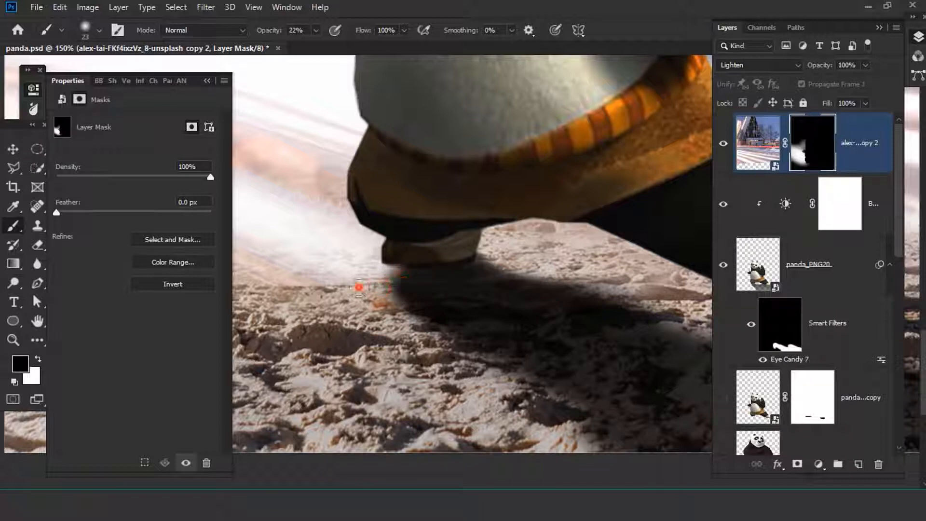
pyautogui.scroll(-6, 419, 276)
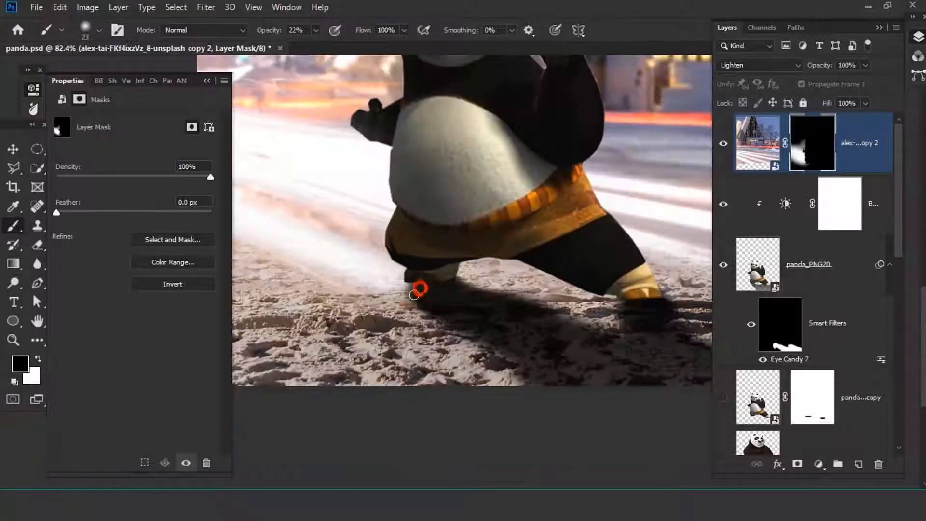
# Add a second Brightness/Contrast adjustment clipped to the panda with brightness 89.
pyautogui.click(788, 209)
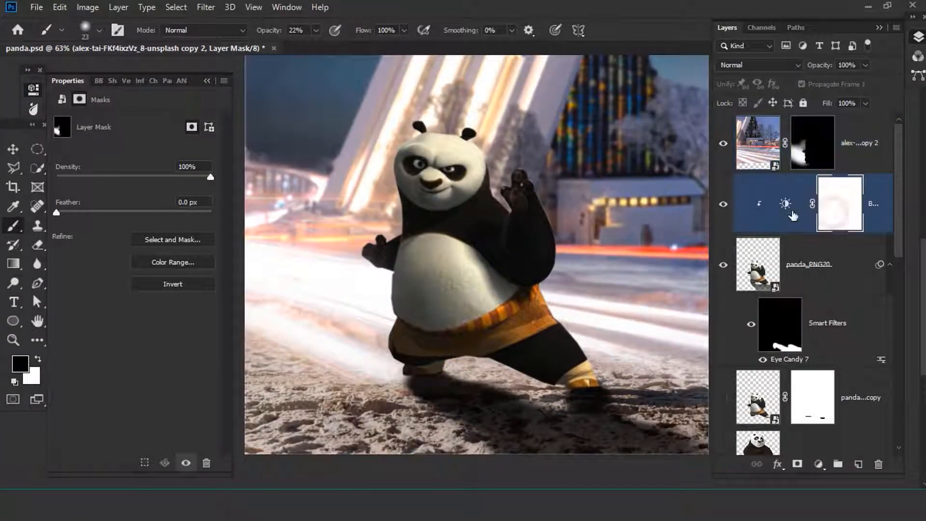
pyautogui.click(786, 205)
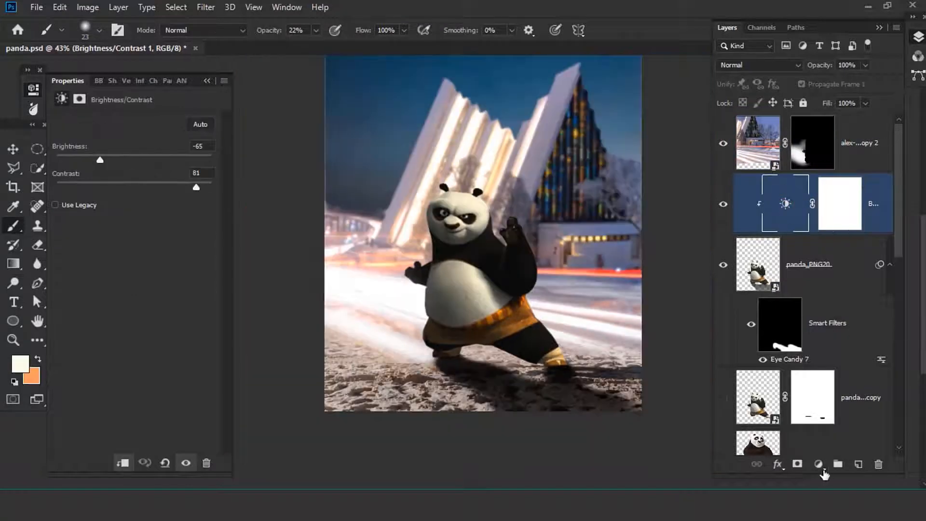
pyautogui.click(823, 469)
pyautogui.click(830, 271)
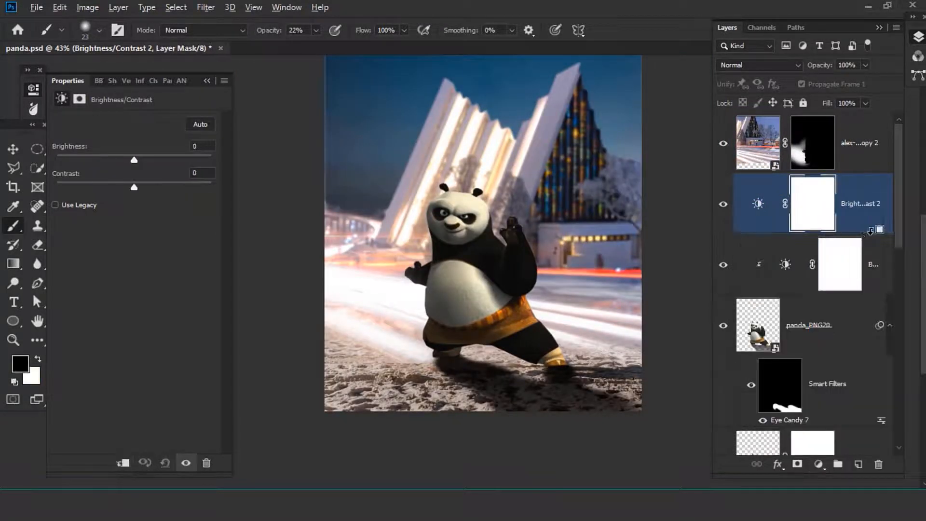
pyautogui.keyDown('alt'); pyautogui.click(870, 231); pyautogui.keyUp('alt')
pyautogui.moveTo(135, 160); pyautogui.dragTo(170, 169)
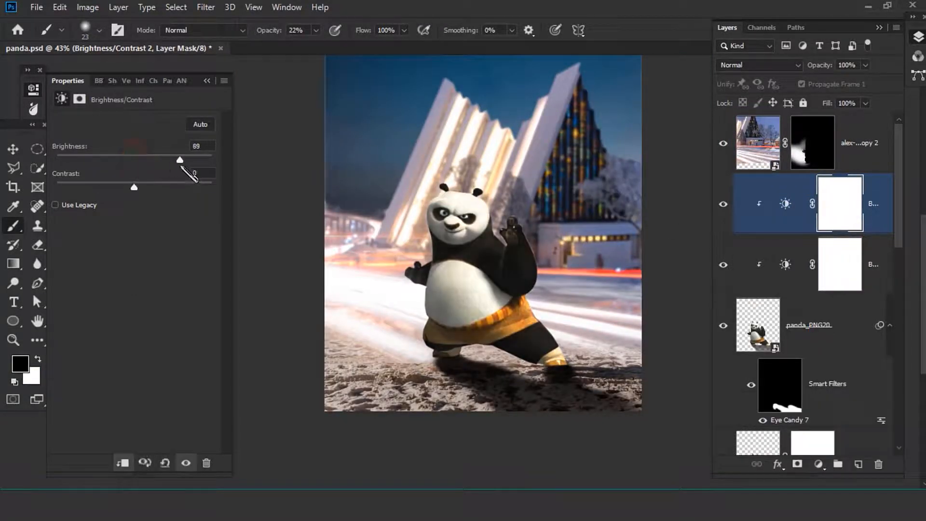
# Invert the new Brightness/Contrast mask and paint a white highlight on the panda's face with a 146 px brush at 22% opacity.
pyautogui.hotkey('ctrl', 'i')
pyautogui.rightClick(453, 281)
pyautogui.click(527, 135)
pyautogui.click(571, 40)
pyautogui.scroll(10, 458, 275)
pyautogui.moveTo(478, 115); pyautogui.dragTo(510, 341)
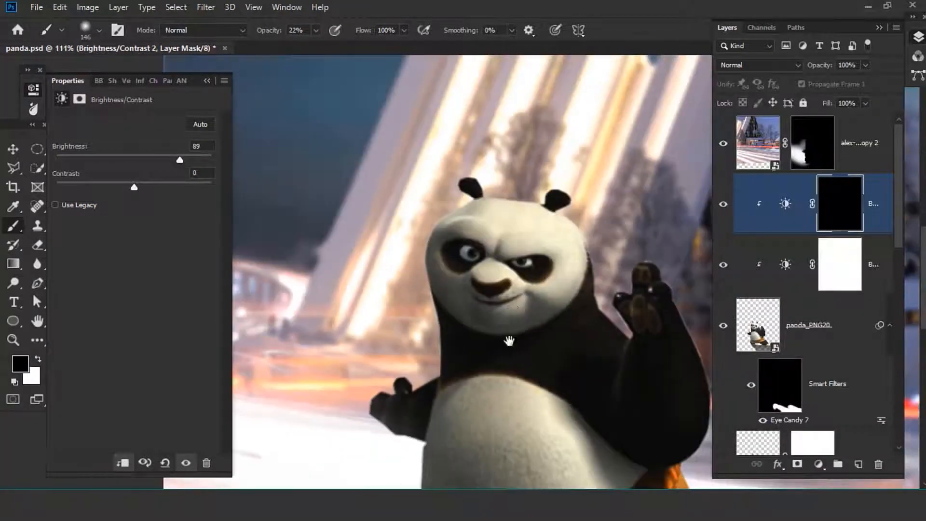
pyautogui.scroll(3, 509, 341)
pyautogui.press('x')
pyautogui.click(507, 207)
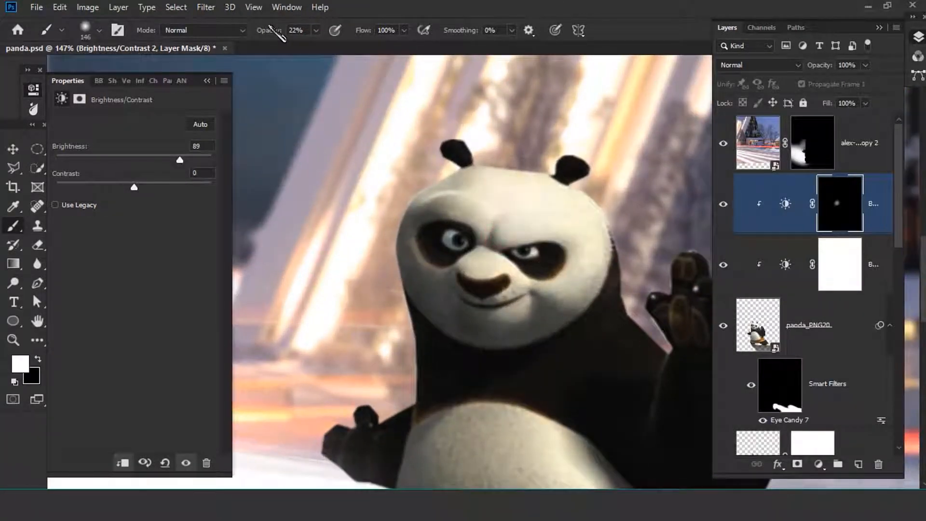
# Raise the brush opacity to 48% and extend the brightened area across the panda's face on the mask.
pyautogui.scroll(4, 410, 247)
pyautogui.moveTo(469, 232)
pyautogui.mouseDown()
pyautogui.moveTo(538, 314)
pyautogui.moveTo(577, 311)
pyautogui.mouseUp()
pyautogui.scroll(-4, 534, 213)
pyautogui.click(586, 261)
pyautogui.scroll(-5, 557, 244)
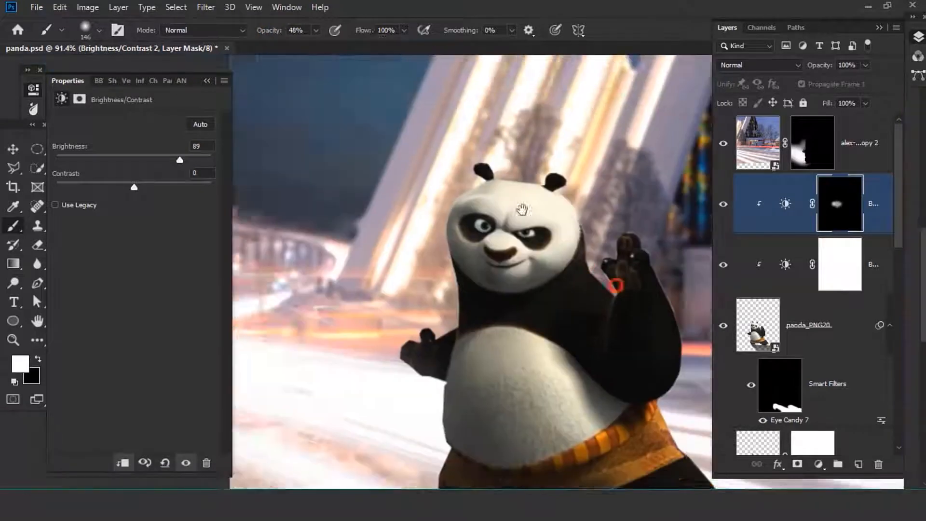
# Extend the white brightening on the Brightness/Contrast 2 mask over the side of the panda's torso and its raised arm.
pyautogui.moveTo(521, 209); pyautogui.dragTo(451, 149)
pyautogui.moveTo(625, 304); pyautogui.dragTo(617, 319)
pyautogui.moveTo(350, 333); pyautogui.dragTo(367, 424)
pyautogui.moveTo(350, 335)
pyautogui.mouseDown()
pyautogui.moveTo(356, 184)
pyautogui.moveTo(371, 158)
pyautogui.mouseUp()
pyautogui.moveTo(379, 147); pyautogui.dragTo(391, 290)
pyautogui.moveTo(620, 317); pyautogui.dragTo(616, 430)
pyautogui.scroll(-5, 615, 430)
pyautogui.moveTo(442, 389)
pyautogui.mouseDown()
pyautogui.moveTo(443, 399)
pyautogui.moveTo(470, 347)
pyautogui.mouseUp()
pyautogui.click(459, 413)
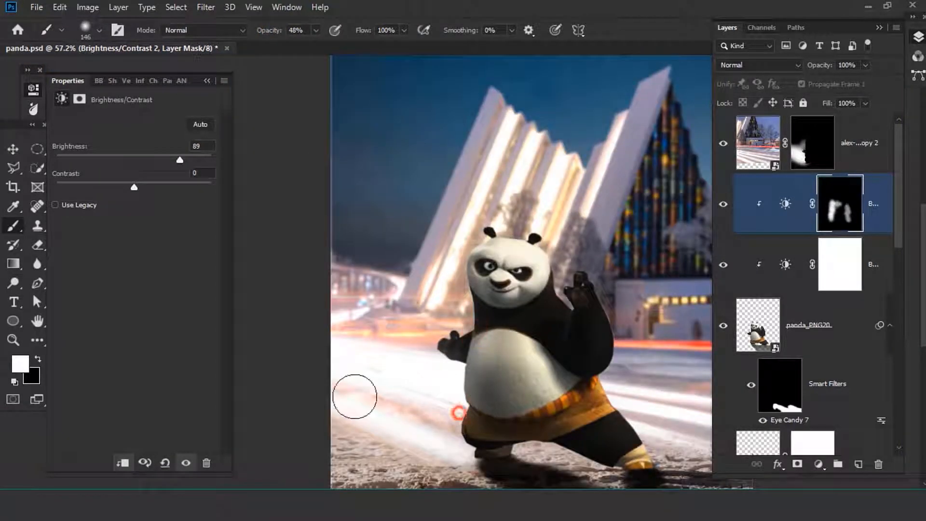
# Try an Exposure adjustment of +2.67 clipped to the panda.
pyautogui.click(818, 465)
pyautogui.click(602, 409)
pyautogui.moveTo(586, 362); pyautogui.dragTo(523, 292)
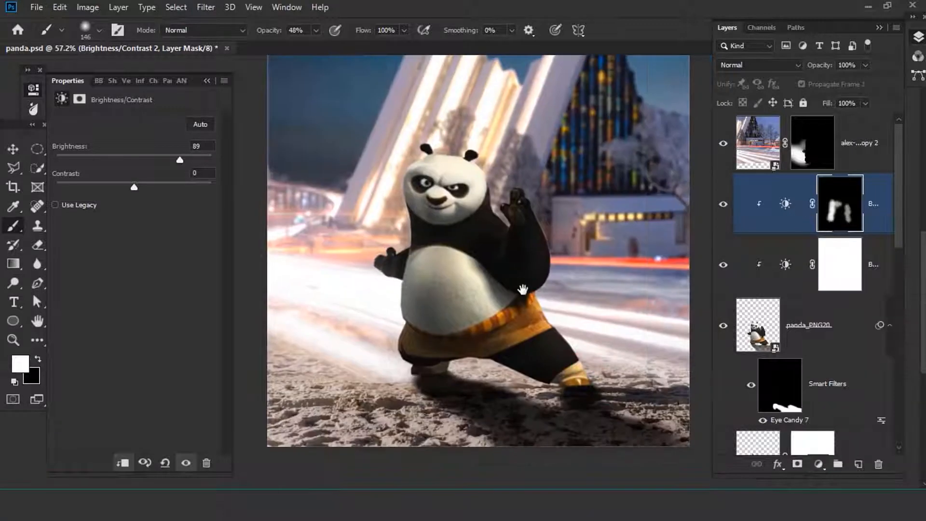
pyautogui.scroll(-4, 524, 293)
pyautogui.click(819, 465)
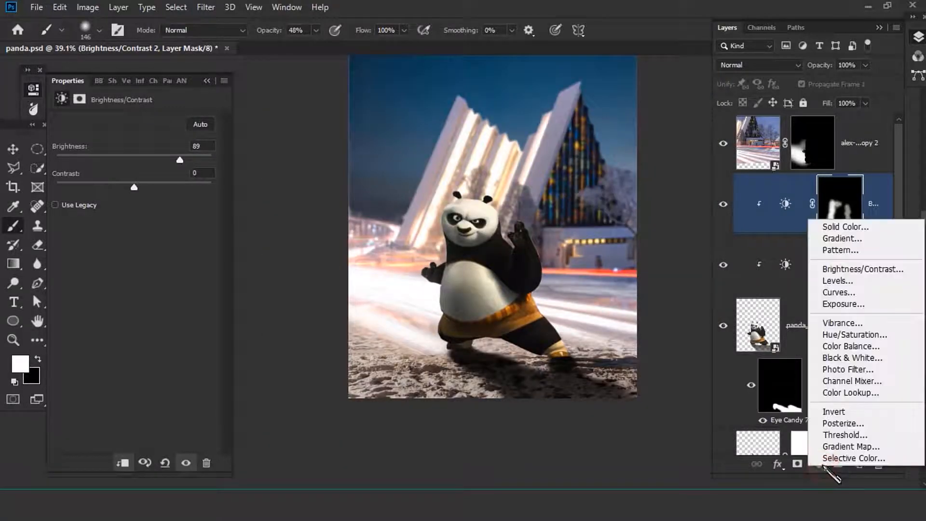
pyautogui.click(844, 304)
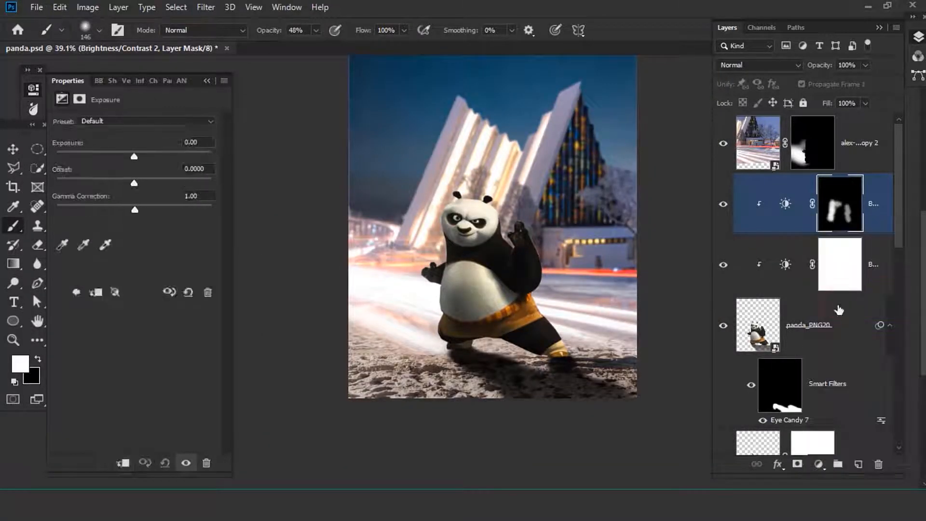
pyautogui.moveTo(134, 157); pyautogui.dragTo(166, 158)
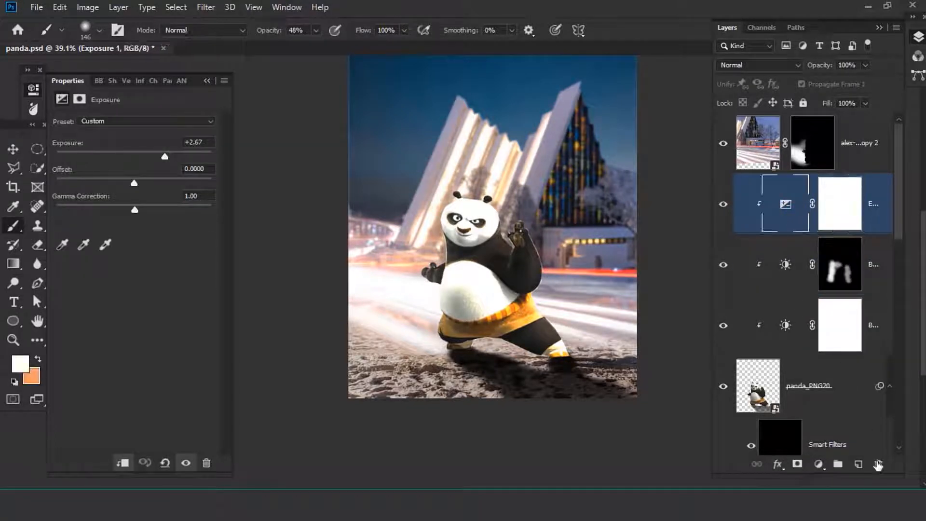
# Add a Solid Color fill layer clipped to the panda and set its colour to white.
pyautogui.click(819, 464)
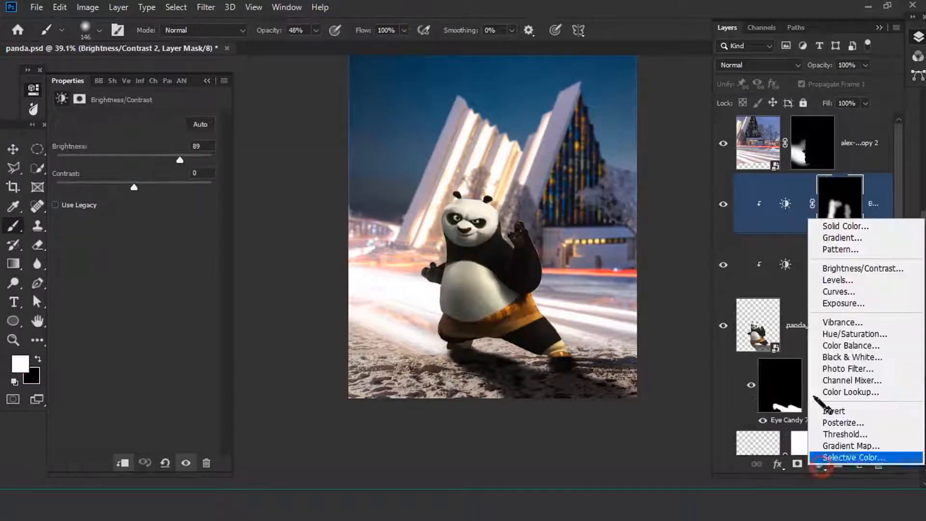
pyautogui.click(842, 225)
pyautogui.click(833, 231)
pyautogui.keyDown('alt'); pyautogui.click(864, 233); pyautogui.keyUp('alt')
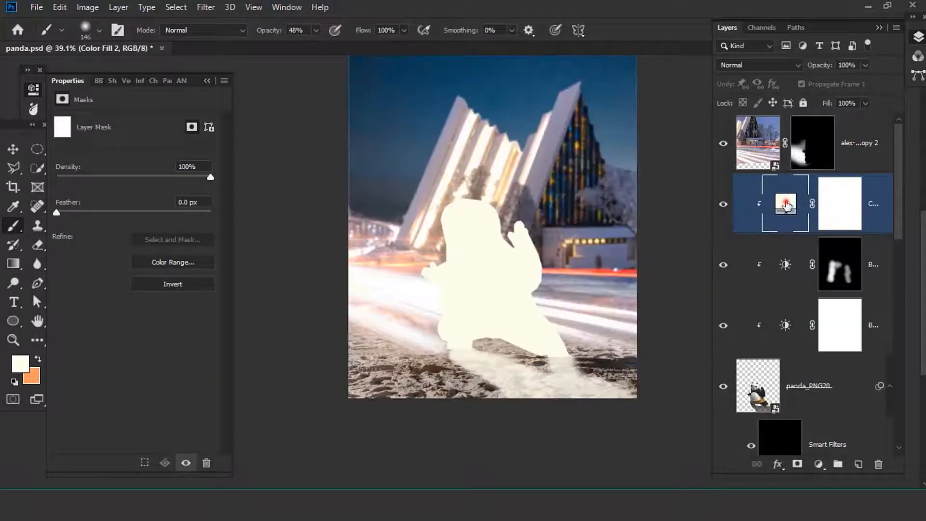
pyautogui.doubleClick(787, 203)
pyautogui.click(393, 284)
pyautogui.click(819, 232)
# Invert the white fill layer's mask and set the brush size to 20 px.
pyautogui.click(843, 191)
pyautogui.click(145, 284)
pyautogui.rightClick(452, 308)
pyautogui.click(493, 134)
pyautogui.press('Return')
# Paint a white rim light at 100% opacity along the panda's rear hip and belly edge on the fill mask.
pyautogui.scroll(8, 424, 363)
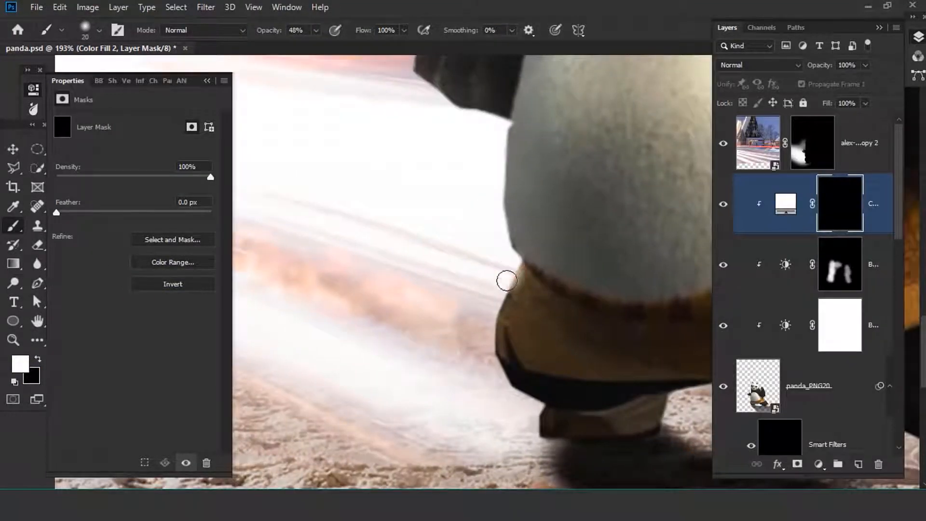
pyautogui.moveTo(476, 318); pyautogui.dragTo(495, 371)
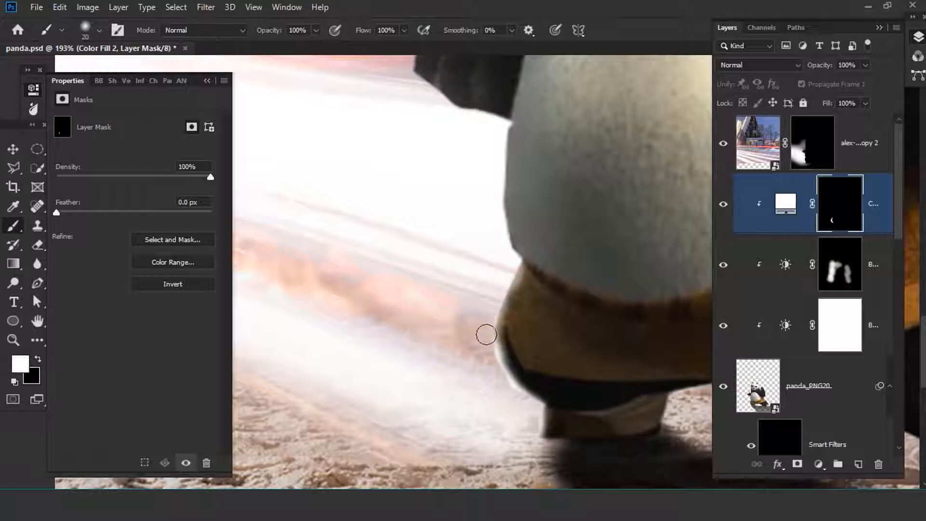
pyautogui.scroll(3, 507, 381)
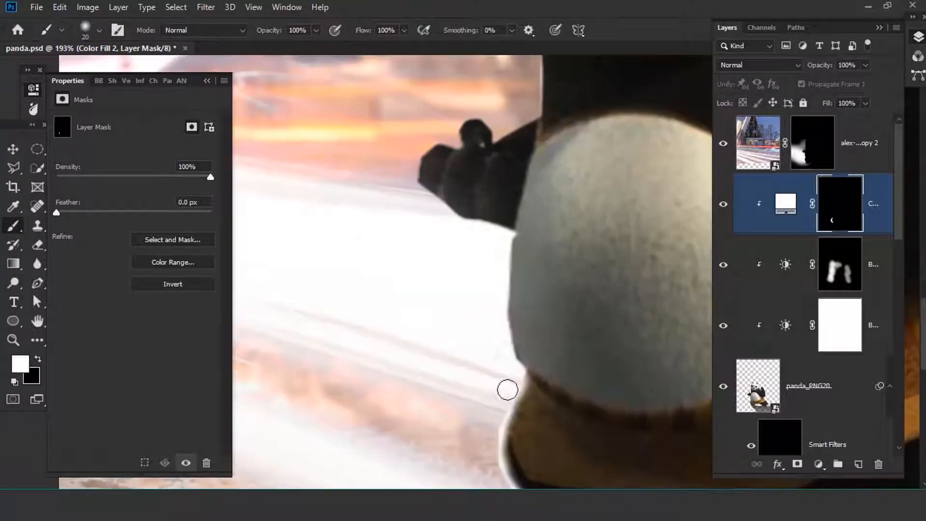
pyautogui.moveTo(498, 329); pyautogui.dragTo(510, 240)
pyautogui.rightClick(496, 320)
pyautogui.click(496, 8)
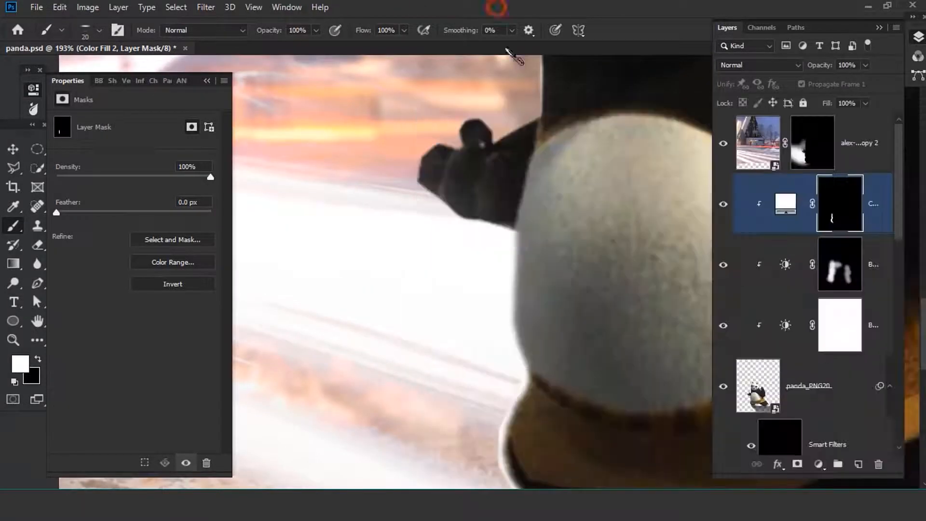
# Rotate the canvas view and extend the rim light toward the panda's lowered arm on the fill mask.
pyautogui.scroll(-2, 503, 274)
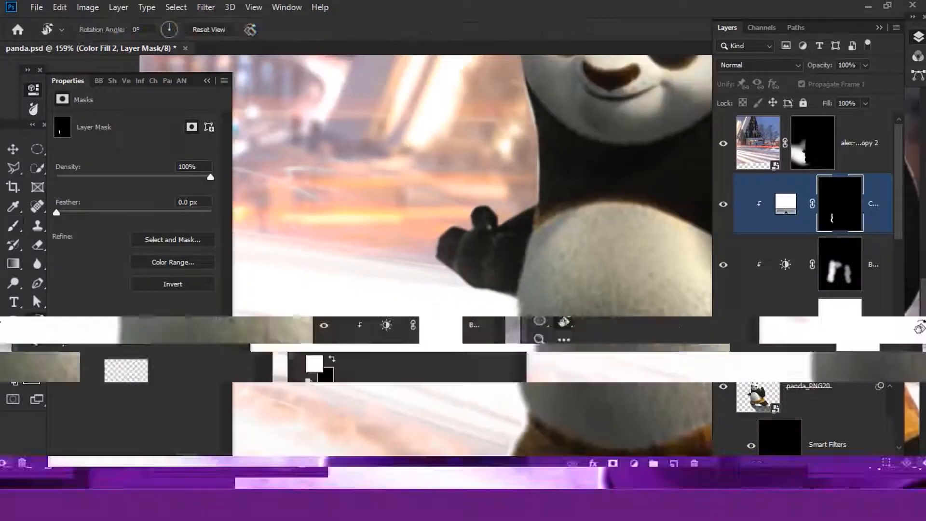
pyautogui.press('r')
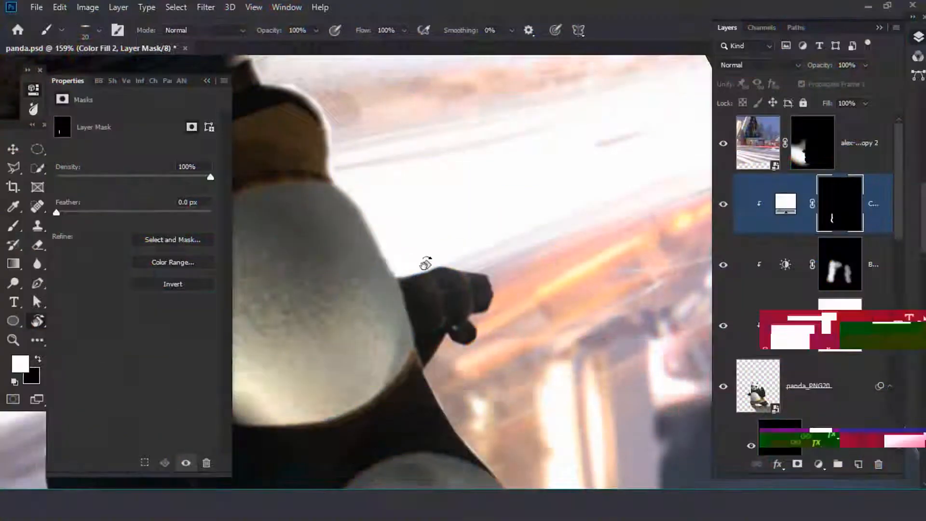
pyautogui.moveTo(424, 265)
pyautogui.mouseDown()
pyautogui.moveTo(444, 331)
pyautogui.moveTo(451, 304)
pyautogui.mouseUp()
pyautogui.press('r')
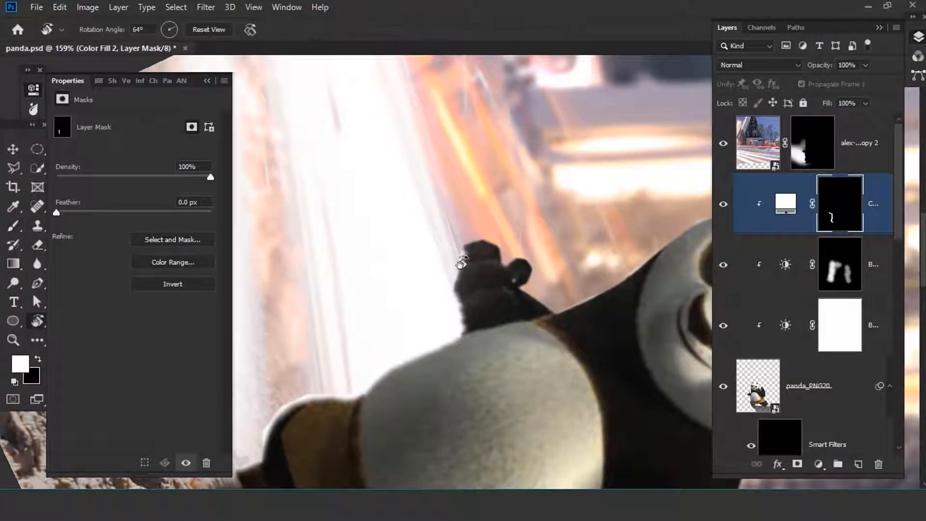
pyautogui.moveTo(465, 258)
pyautogui.mouseDown()
pyautogui.moveTo(410, 273)
pyautogui.moveTo(416, 94)
pyautogui.mouseUp()
pyautogui.press('r')
pyautogui.moveTo(476, 155); pyautogui.dragTo(450, 117)
# Choose the 20 px Soft Round brush and paint the rim light along the panda's shoulder, cheek and side of the head.
pyautogui.rightClick(407, 96)
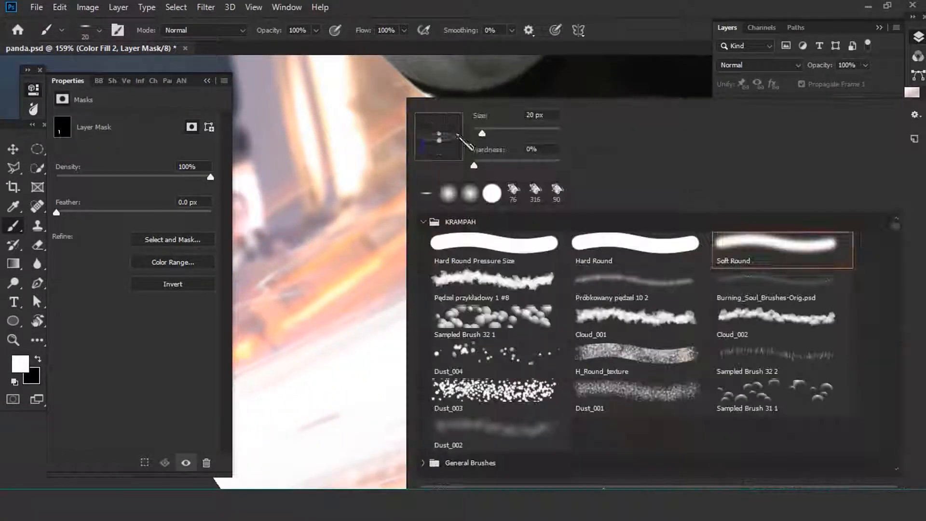
pyautogui.doubleClick(785, 252)
pyautogui.scroll(4, 425, 144)
pyautogui.moveTo(506, 304); pyautogui.dragTo(418, 172)
pyautogui.moveTo(416, 184)
pyautogui.mouseDown()
pyautogui.moveTo(534, 356)
pyautogui.moveTo(470, 284)
pyautogui.mouseUp()
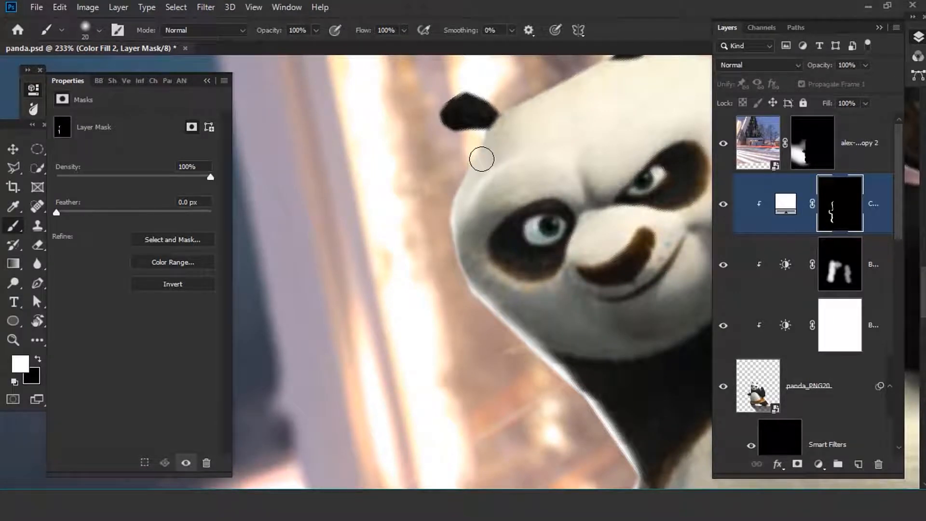
pyautogui.moveTo(461, 162); pyautogui.dragTo(461, 290)
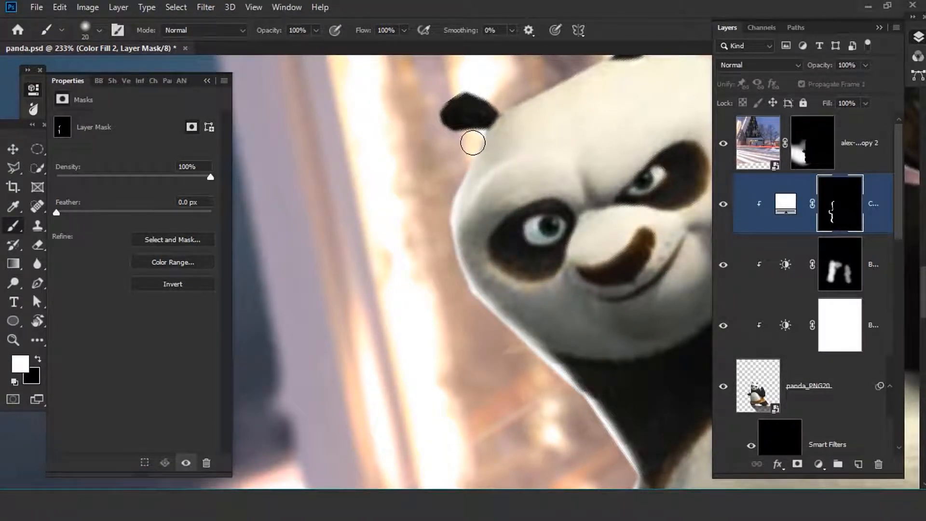
# Reduce the brush to 8 px and paint a fine rim light around the fingers of the panda's raised hand.
pyautogui.scroll(2, 470, 140)
pyautogui.press('[')
pyautogui.press('[')
pyautogui.press('[')
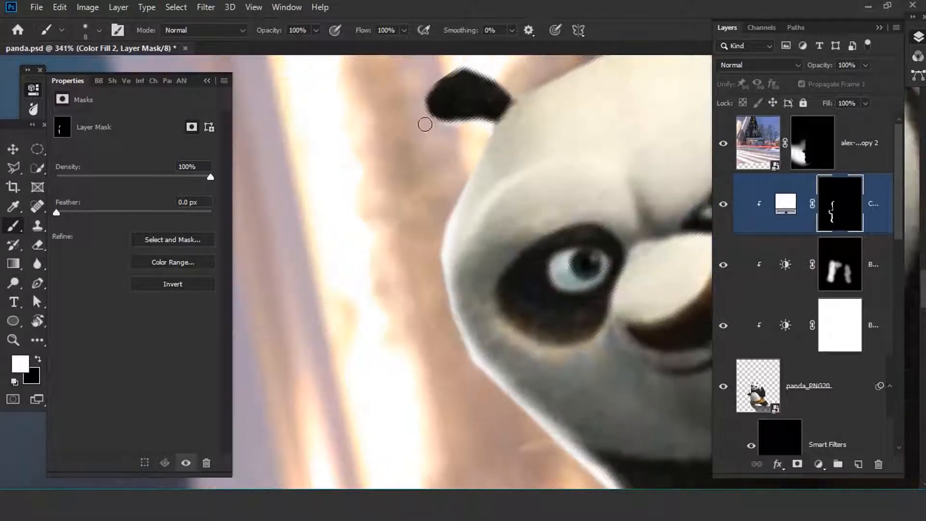
pyautogui.scroll(-2, 466, 357)
pyautogui.scroll(5, 627, 171)
pyautogui.scroll(-2, 645, 99)
pyautogui.moveTo(627, 172)
pyautogui.mouseDown()
pyautogui.moveTo(638, 111)
pyautogui.moveTo(619, 181)
pyautogui.moveTo(478, 255)
pyautogui.mouseUp()
pyautogui.scroll(-3, 468, 260)
pyautogui.scroll(3, 468, 260)
pyautogui.moveTo(471, 212)
pyautogui.mouseDown()
pyautogui.moveTo(467, 94)
pyautogui.moveTo(477, 97)
pyautogui.moveTo(485, 232)
pyautogui.mouseUp()
pyautogui.moveTo(564, 327)
pyautogui.mouseDown()
pyautogui.moveTo(473, 288)
pyautogui.moveTo(534, 311)
pyautogui.moveTo(512, 306)
pyautogui.moveTo(511, 262)
pyautogui.mouseUp()
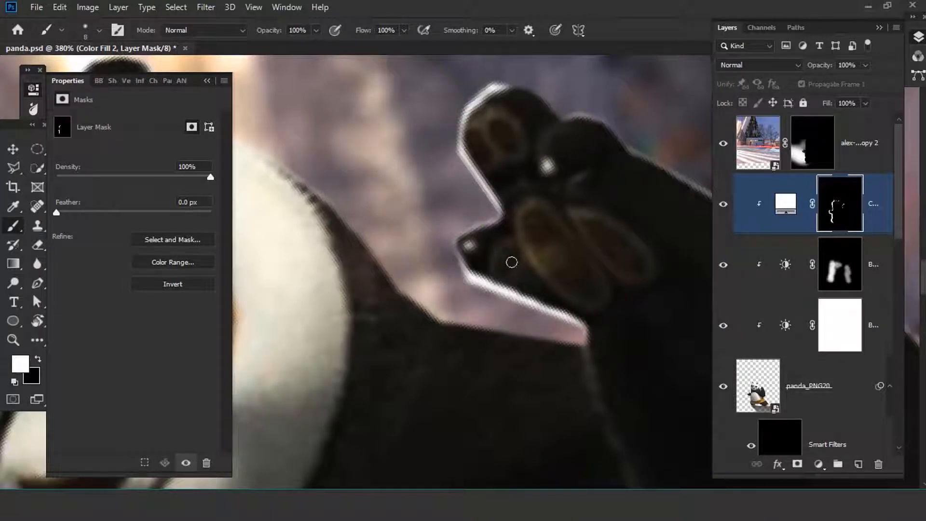
# Paint the rim light along the underside of the panda's shorts and front leg on the fill mask.
pyautogui.scroll(-3, 511, 262)
pyautogui.scroll(3, 464, 272)
pyautogui.scroll(-3, 464, 272)
pyautogui.scroll(3, 441, 296)
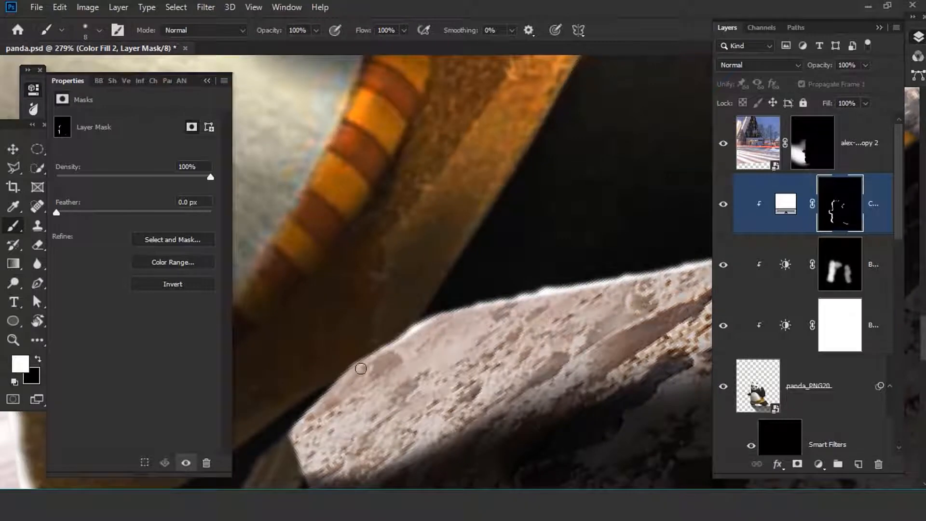
pyautogui.moveTo(361, 368); pyautogui.dragTo(336, 391)
pyautogui.moveTo(334, 392)
pyautogui.mouseDown()
pyautogui.moveTo(431, 255)
pyautogui.moveTo(397, 292)
pyautogui.mouseUp()
# Reset the canvas view rotation to 0°.
pyautogui.scroll(-5, 416, 268)
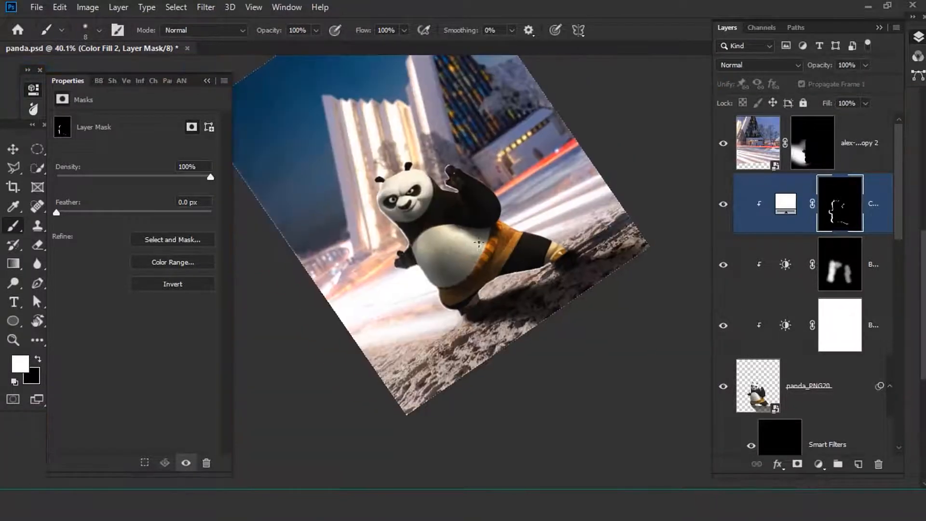
pyautogui.scroll(4, 479, 243)
pyautogui.press('r')
pyautogui.click(204, 32)
pyautogui.scroll(6, 473, 145)
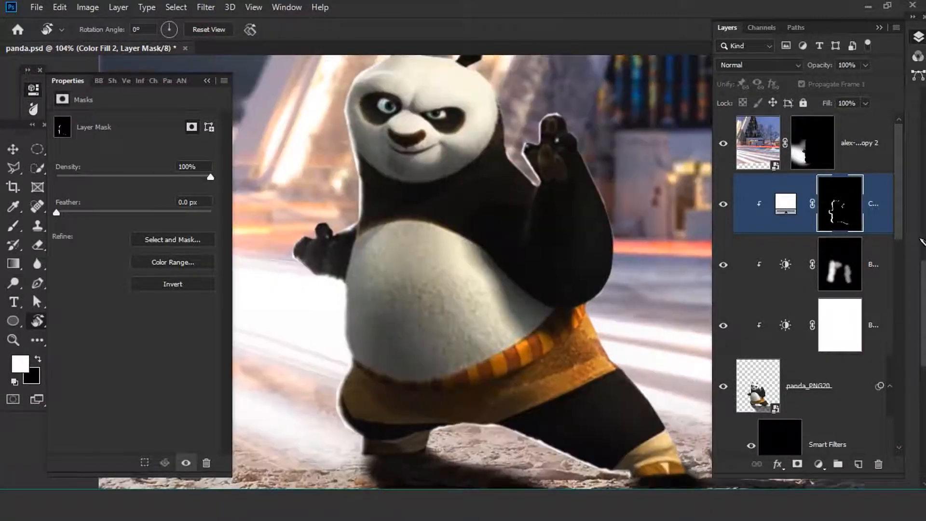
# Duplicate the white rim-light fill layer and set the lower layer's mask feather to 8.0 px.
pyautogui.hotkey('ctrl', 'j')
pyautogui.click(840, 264)
pyautogui.moveTo(57, 212); pyautogui.dragTo(89, 212)
pyautogui.scroll(-4, 404, 319)
pyautogui.click(111, 212)
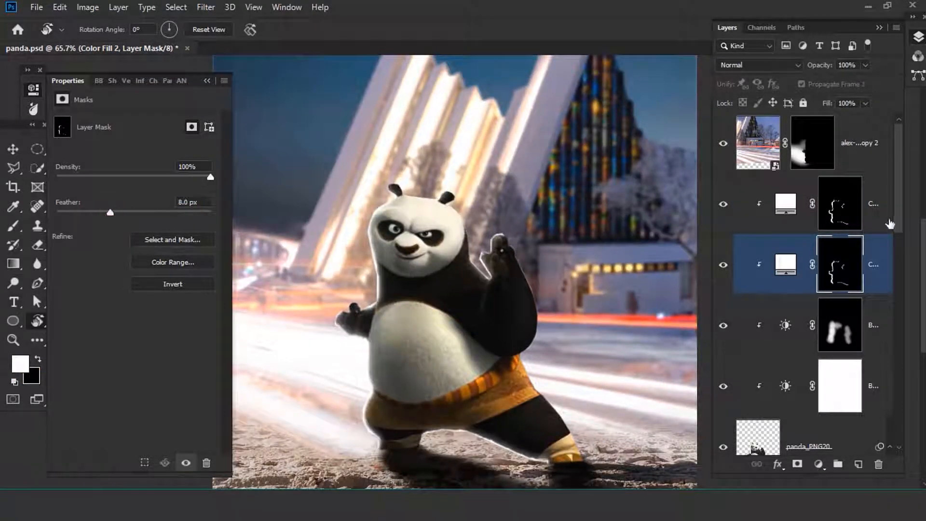
# Duplicate the feathered rim-light fill, keep it clipped to the panda, and set the duplicate's mask feather to 3.8 px.
pyautogui.hotkey('ctrl', 'j')
pyautogui.keyDown('alt'); pyautogui.click(868, 290); pyautogui.keyUp('alt')
pyautogui.click(839, 264)
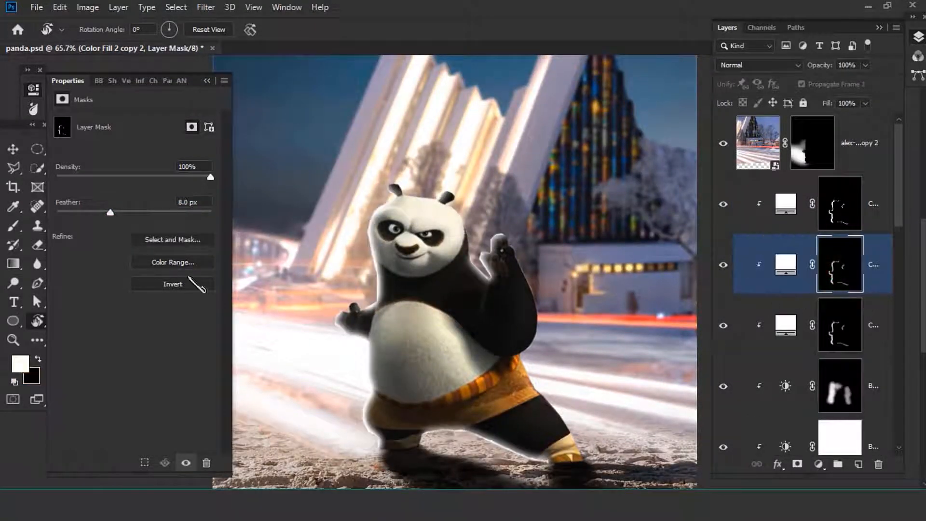
pyautogui.moveTo(110, 212); pyautogui.dragTo(88, 214)
# Increase the mask feather on the lowest rim-light fill for a softer, wider glow, and select the topmost fill's mask.
pyautogui.click(839, 325)
pyautogui.click(146, 212)
pyautogui.click(835, 272)
pyautogui.click(852, 211)
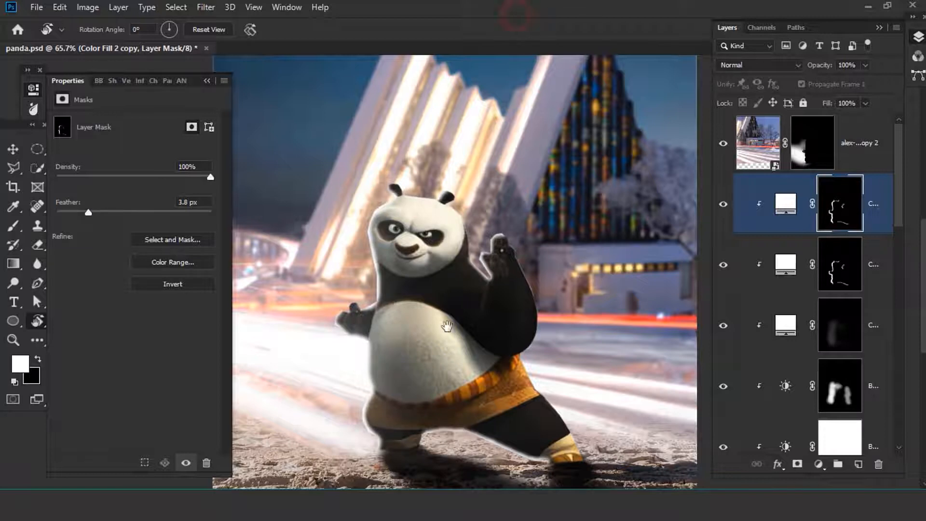
# Add a new layer above the rim-light fills and fill it with black at 100% opacity.
pyautogui.scroll(-3, 446, 326)
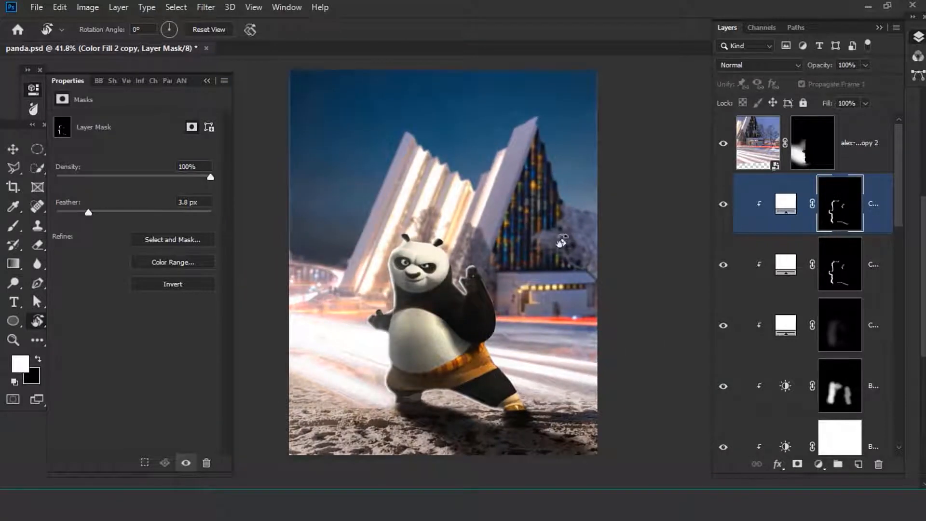
pyautogui.scroll(-2, 561, 242)
pyautogui.click(858, 465)
pyautogui.click(60, 6)
pyautogui.click(92, 215)
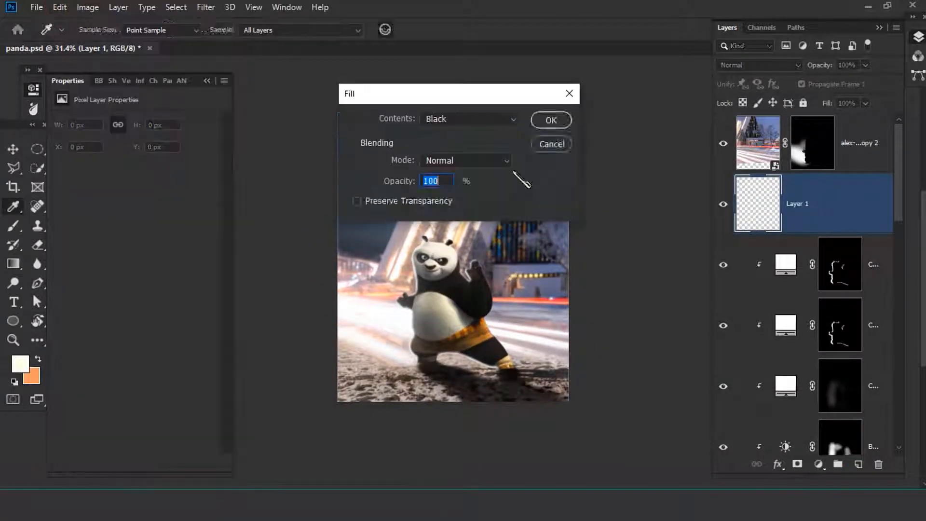
pyautogui.click(552, 120)
# Open the Eye Candy 7 filter on the black layer.
pyautogui.press('r')
pyautogui.click(206, 7)
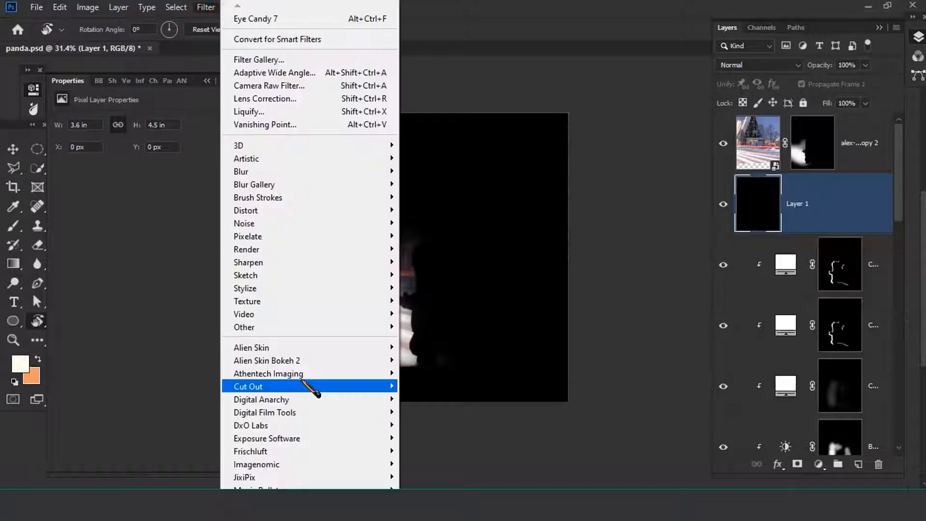
pyautogui.click(601, 21)
pyautogui.click(206, 7)
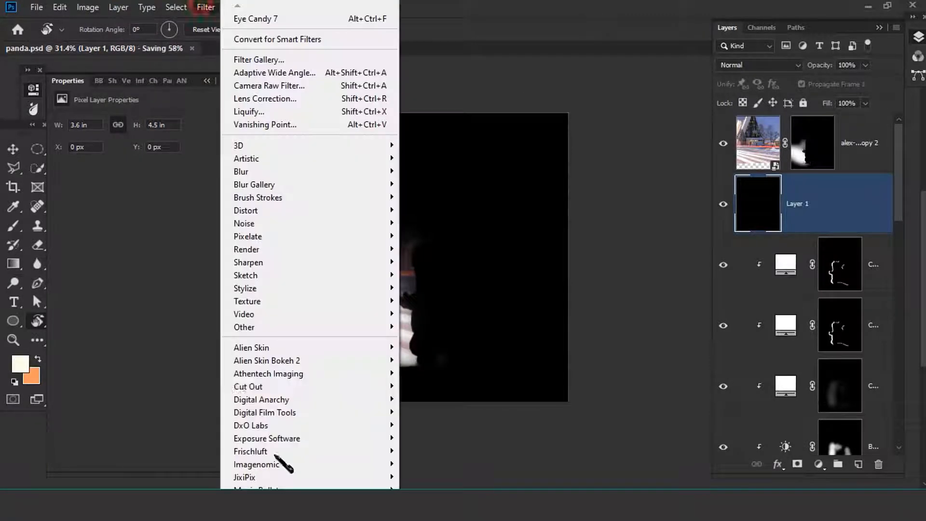
pyautogui.click(442, 364)
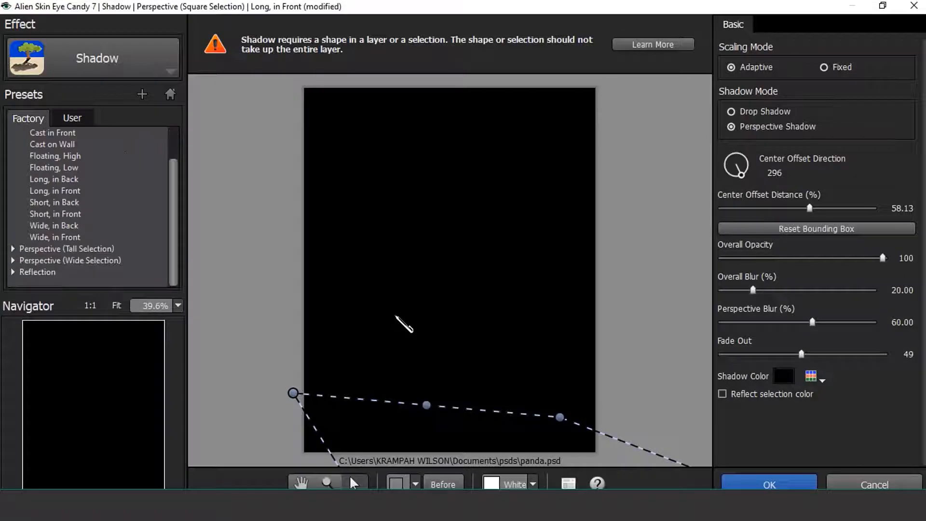
# Generate a Lightning effect with the Massive Overdrive preset and apply it.
pyautogui.click(119, 73)
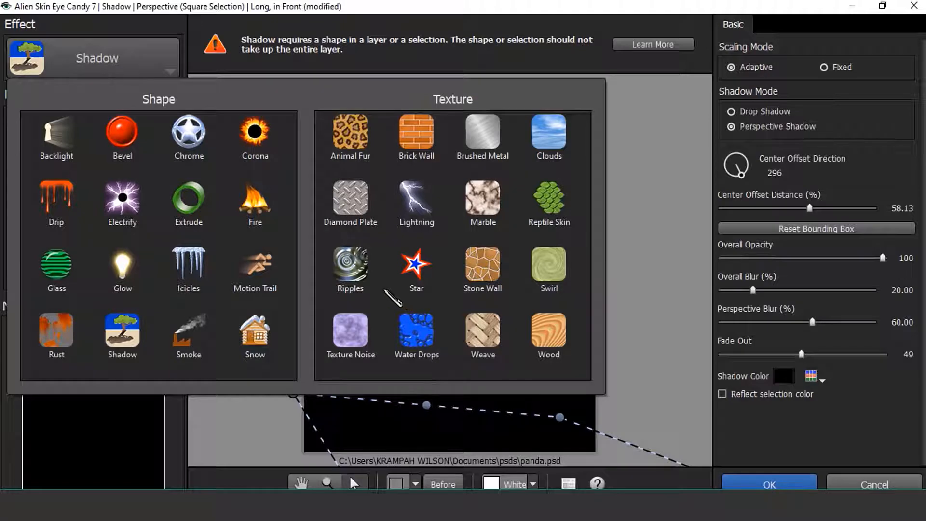
pyautogui.click(416, 198)
pyautogui.click(13, 132)
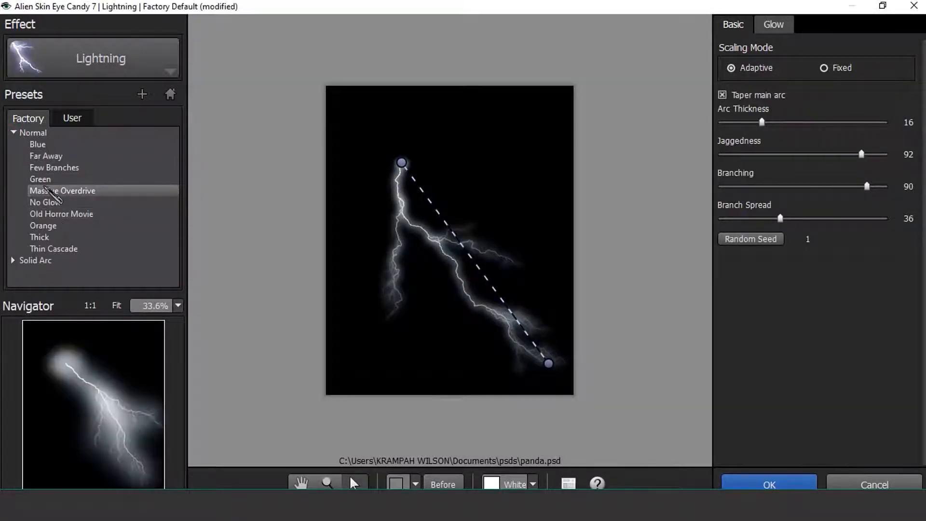
pyautogui.click(46, 190)
pyautogui.click(770, 484)
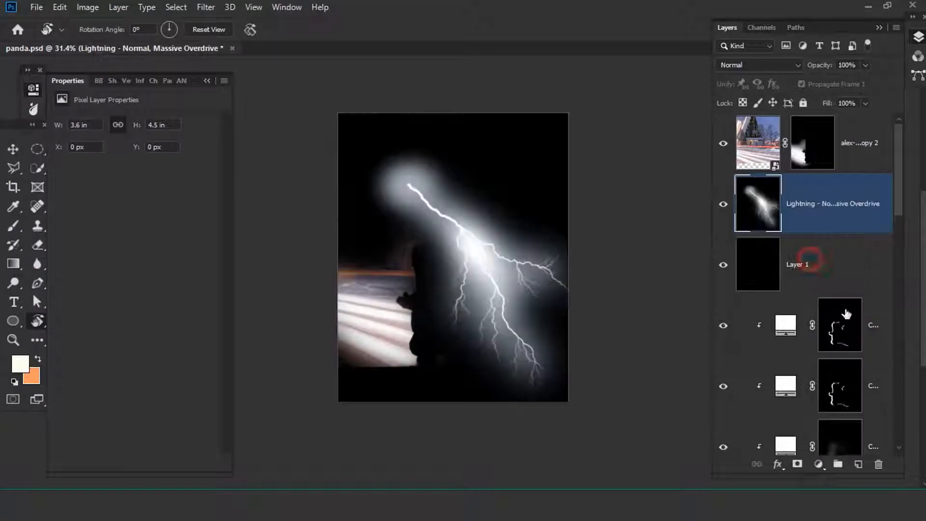
# Delete the black Layer 1 and set the lightning layer's blend mode to Screen.
pyautogui.click(811, 263)
pyautogui.press('Delete')
pyautogui.click(820, 203)
pyautogui.click(759, 65)
pyautogui.click(765, 186)
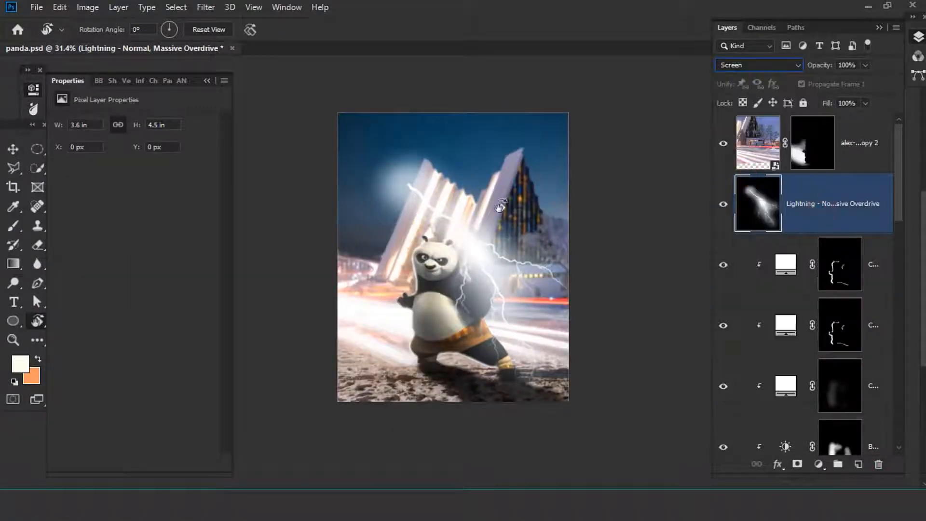
# Rotate the lightning layer by about 137° so its bolt runs across the panda.
pyautogui.click(13, 149)
pyautogui.moveTo(600, 264); pyautogui.dragTo(381, 251)
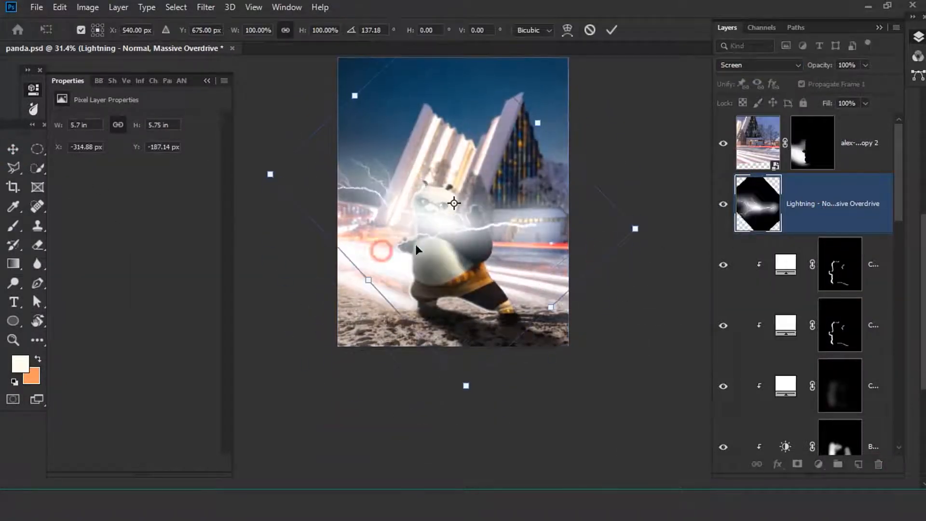
pyautogui.press('Return')
# Move the lightning layer directly beneath panda_PNG20, turn it further and shift it to about X -513 px, Y -36 px.
pyautogui.moveTo(839, 204); pyautogui.dragTo(830, 328)
pyautogui.moveTo(475, 252); pyautogui.dragTo(425, 291)
pyautogui.scroll(-3, 426, 291)
pyautogui.moveTo(433, 269); pyautogui.dragTo(433, 261)
pyautogui.moveTo(586, 251); pyautogui.dragTo(583, 295)
pyautogui.press('Return')
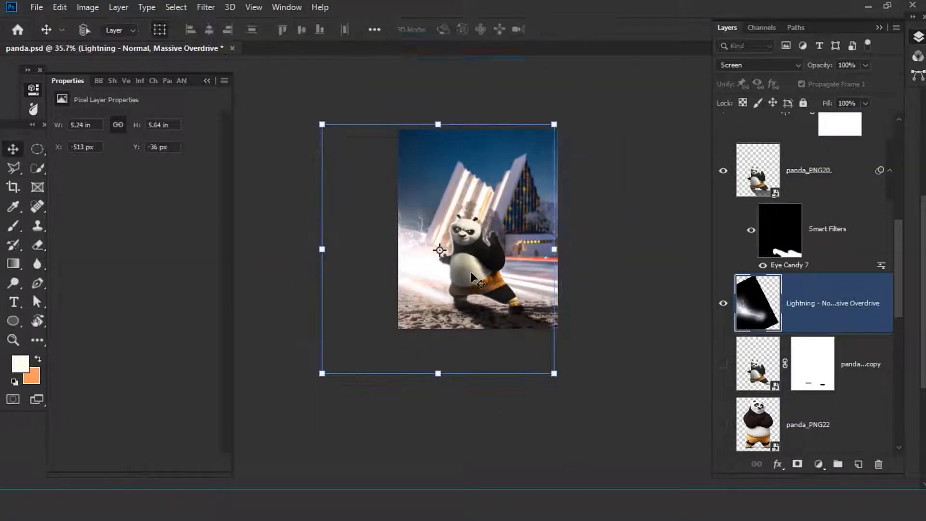
# Place a copy of the lightning layer above the panda's rim-light fills, just below the masked street copy.
pyautogui.scroll(3, 471, 273)
pyautogui.moveTo(819, 306); pyautogui.dragTo(813, 192)
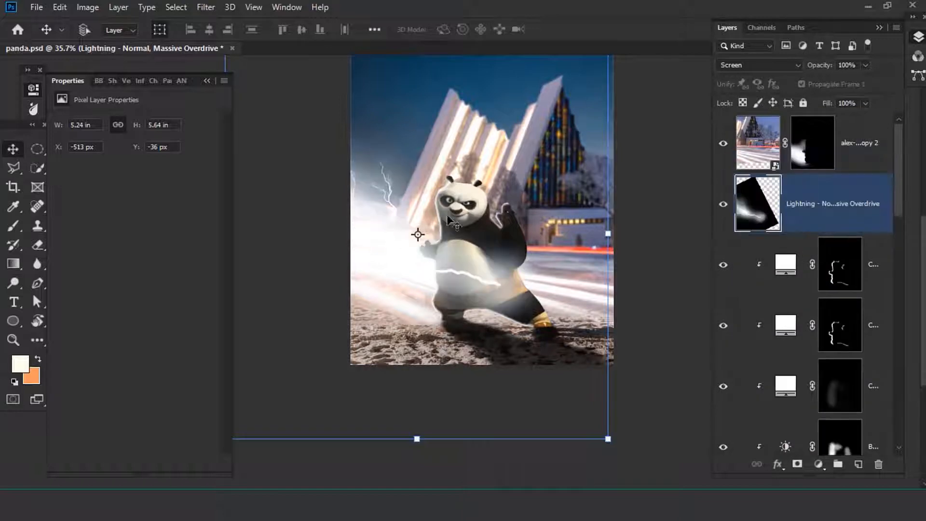
pyautogui.scroll(5, 411, 258)
pyautogui.moveTo(460, 290)
pyautogui.mouseDown()
pyautogui.moveTo(447, 275)
pyautogui.moveTo(455, 303)
pyautogui.mouseUp()
# Add a mask to the upper lightning layer and paint it black with a soft brush over the panda's belly and legs.
pyautogui.click(798, 464)
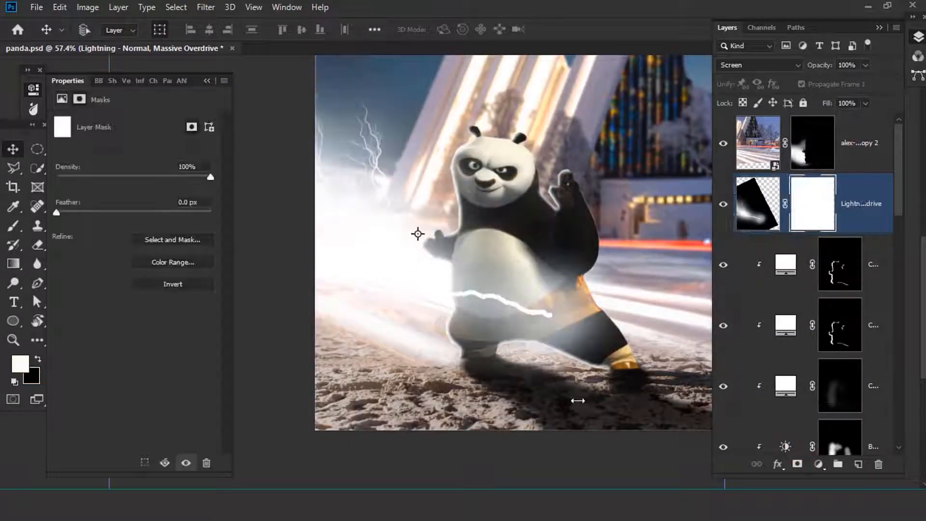
pyautogui.press('b')
pyautogui.rightClick(406, 96)
pyautogui.click(525, 130)
pyautogui.press('Return')
pyautogui.scroll(5, 555, 345)
pyautogui.press('x')
pyautogui.moveTo(547, 301); pyautogui.dragTo(413, 264)
pyautogui.scroll(-5, 614, 351)
pyautogui.rightClick(614, 353)
pyautogui.click(551, 133)
pyautogui.moveTo(588, 319)
pyautogui.mouseDown()
pyautogui.moveTo(568, 292)
pyautogui.moveTo(560, 309)
pyautogui.moveTo(586, 316)
pyautogui.mouseUp()
pyautogui.scroll(-3, 579, 321)
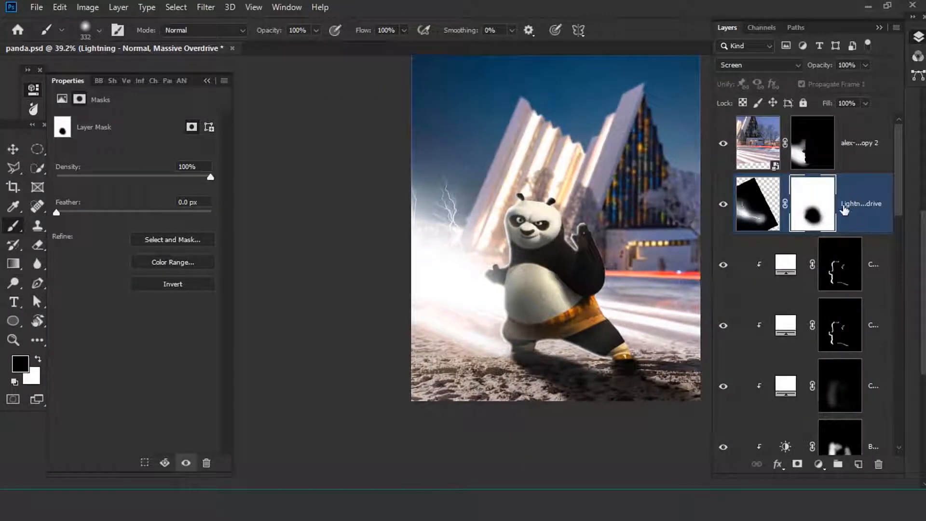
# Duplicate the masked lightning layer and shift the copy slightly upward to thicken the bolts beside the panda.
pyautogui.hotkey('ctrl', 'j')
pyautogui.press('v')
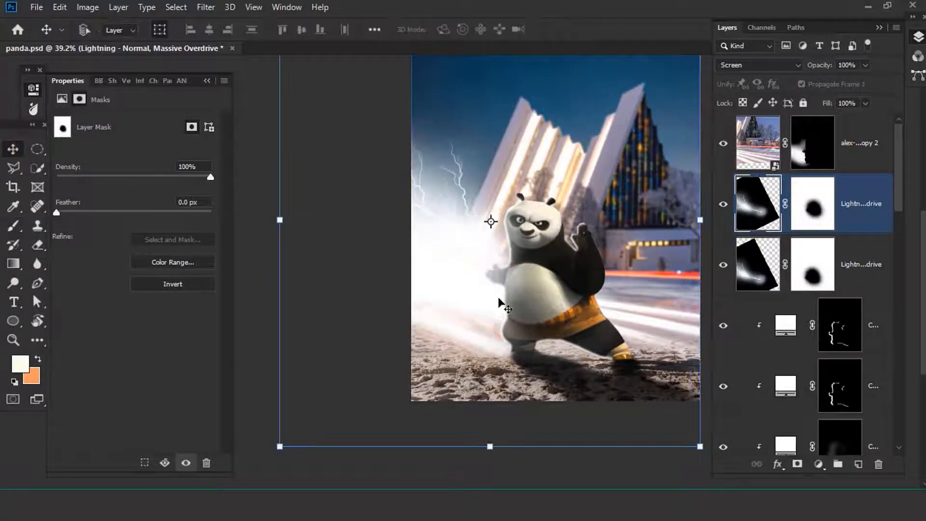
pyautogui.scroll(4, 507, 289)
pyautogui.press('b')
pyautogui.press('d')
pyautogui.scroll(-4, 476, 348)
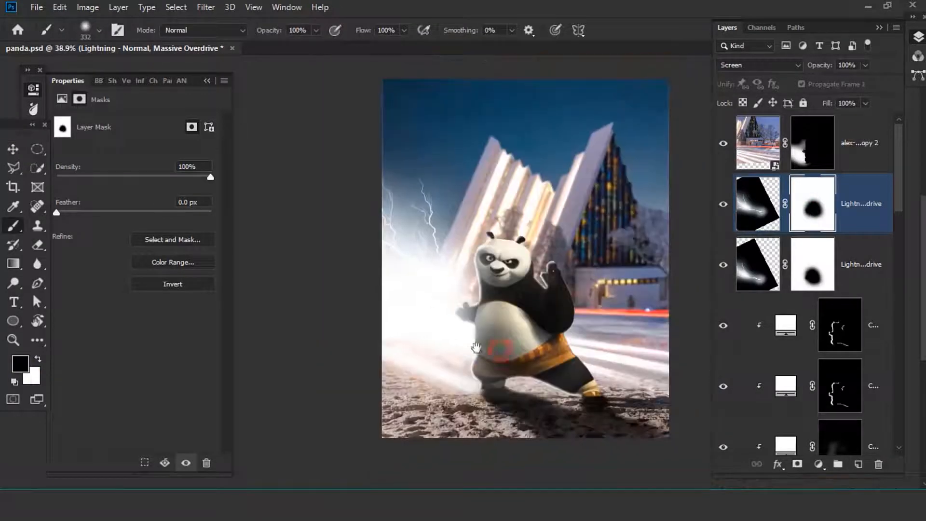
# Duplicate the upper lightning layer again and flip the new copy horizontally.
pyautogui.hotkey('ctrl', 'j')
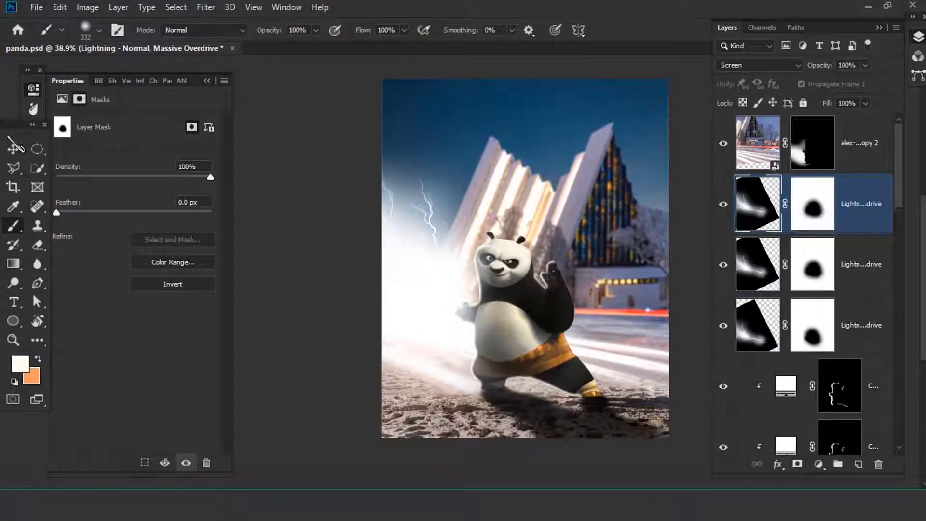
pyautogui.hotkey('ctrl', 't')
pyautogui.rightClick(633, 263)
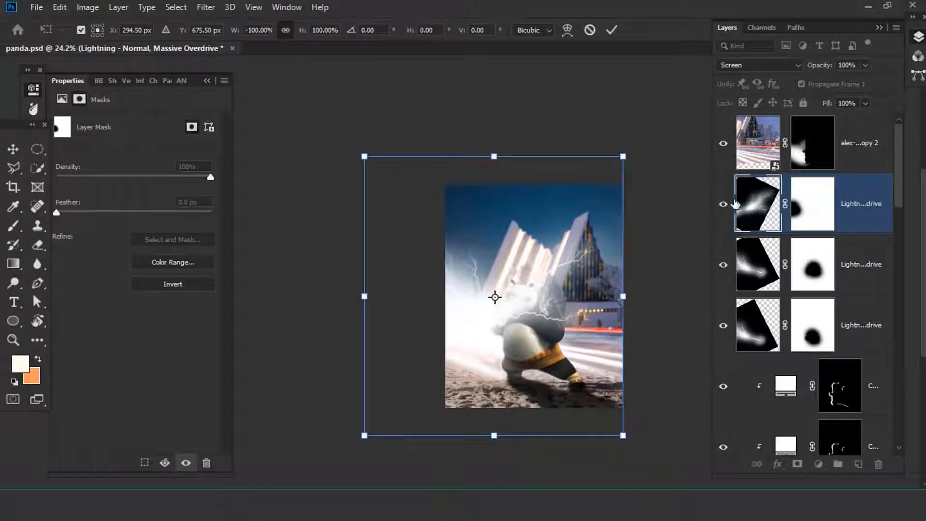
pyautogui.click(612, 30)
# Shrink and turn the flipped lightning copy and place its glow against the panda's raised hand.
pyautogui.scroll(4, 542, 321)
pyautogui.moveTo(270, 310); pyautogui.dragTo(463, 261)
pyautogui.scroll(-4, 347, 429)
pyautogui.scroll(8, 444, 271)
pyautogui.moveTo(465, 178); pyautogui.dragTo(470, 350)
pyautogui.scroll(-3, 470, 350)
pyautogui.moveTo(512, 245); pyautogui.dragTo(463, 321)
pyautogui.moveTo(610, 363); pyautogui.dragTo(463, 301)
pyautogui.scroll(5, 402, 298)
pyautogui.moveTo(401, 298); pyautogui.dragTo(504, 337)
pyautogui.scroll(7, 447, 274)
pyautogui.press('Return')
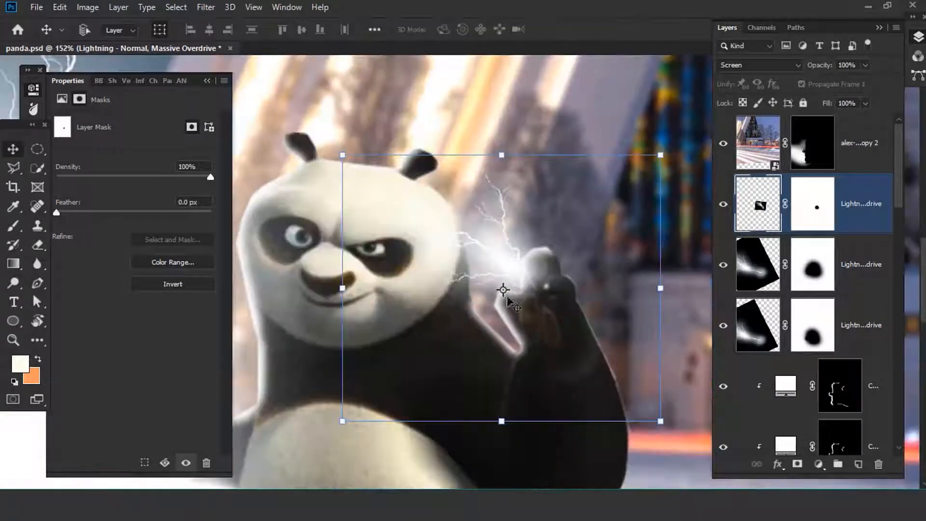
# Nudge the small lightning toward the fingertips and darken its haze with Levels by raising the black input level.
pyautogui.moveTo(503, 292); pyautogui.dragTo(514, 306)
pyautogui.hotkey('ctrl', 'l')
pyautogui.moveTo(184, 216); pyautogui.dragTo(247, 221)
pyautogui.press('Return')
pyautogui.scroll(-5, 444, 301)
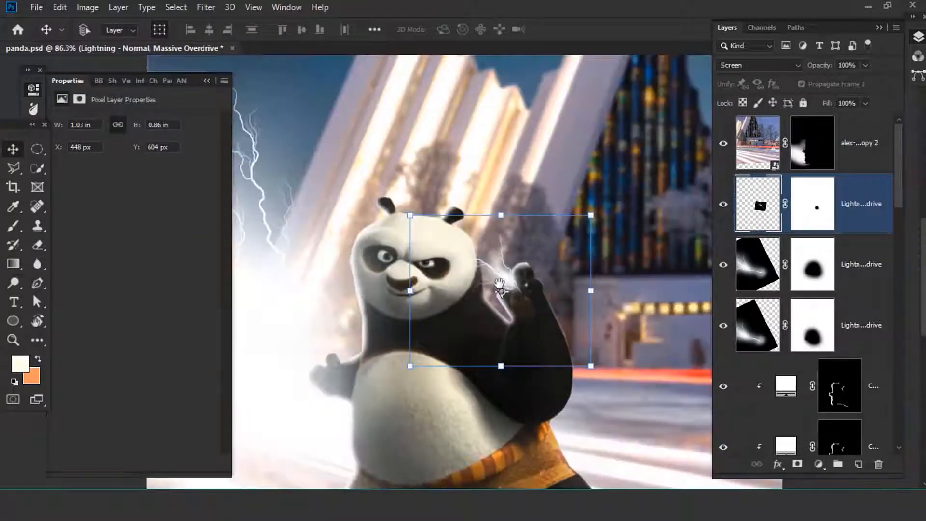
# Duplicate the lightning layer that lies beneath panda_PNG20.
pyautogui.scroll(-5, 837, 277)
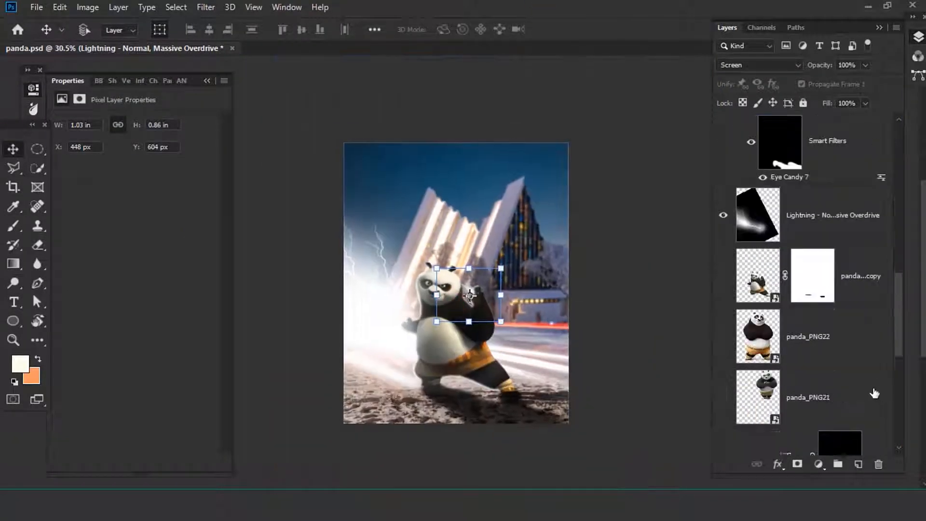
pyautogui.scroll(3, 850, 366)
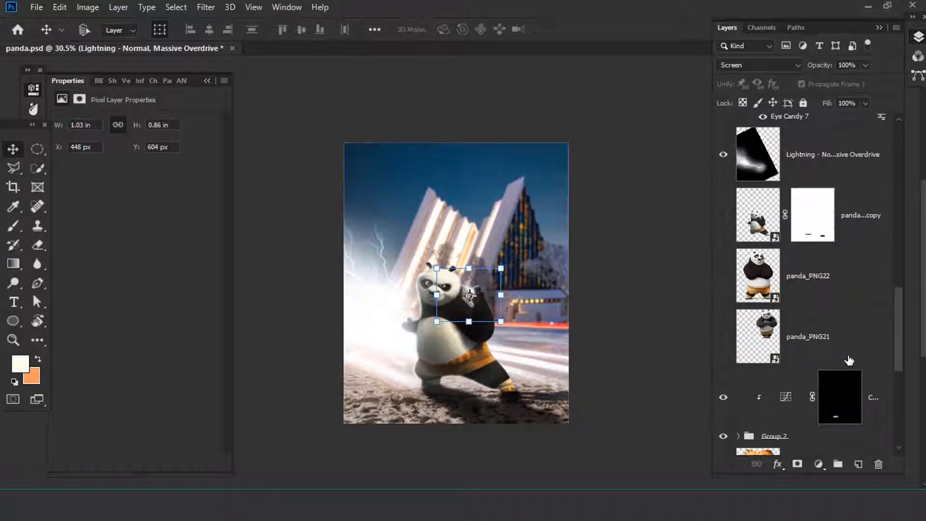
pyautogui.click(787, 212)
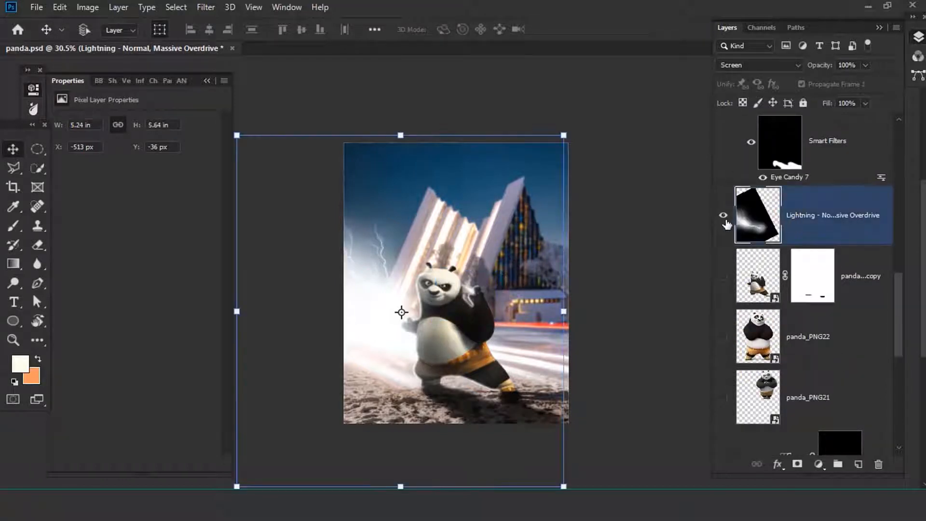
pyautogui.hotkey('ctrl', 'j')
# Scale the new lightning copy to 24.68%, rotate it about -11.8° and place it behind the panda's front leg.
pyautogui.hotkey('ctrl', 't')
pyautogui.rightClick(487, 125)
pyautogui.click(235, 485)
pyautogui.moveTo(235, 485); pyautogui.dragTo(471, 401)
pyautogui.scroll(11, 471, 401)
pyautogui.moveTo(503, 372); pyautogui.dragTo(460, 380)
pyautogui.moveTo(627, 344); pyautogui.dragTo(623, 316)
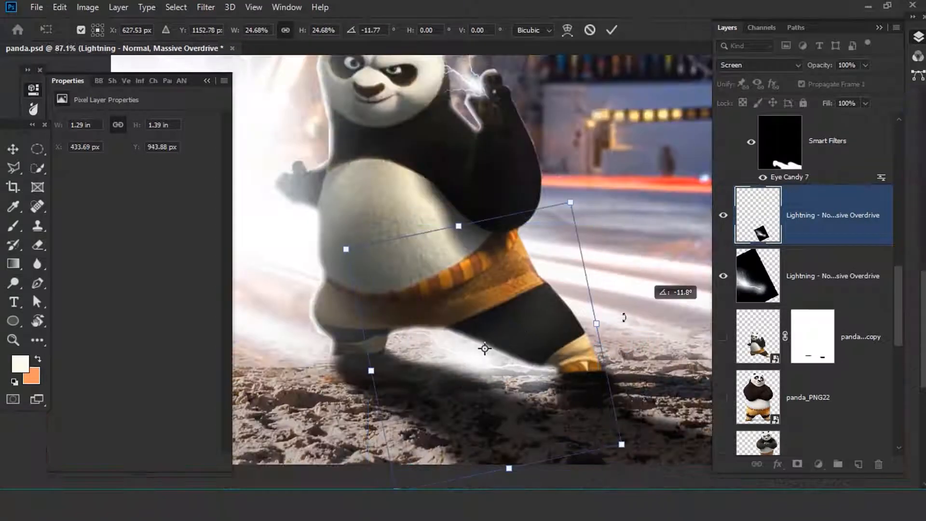
pyautogui.moveTo(437, 382); pyautogui.dragTo(452, 373)
pyautogui.press('Return')
# Duplicate the small ground lightning, move a copy to the panda's rear foot and add further copies to strengthen it.
pyautogui.hotkey('ctrl', 'j')
pyautogui.moveTo(517, 372); pyautogui.dragTo(299, 347)
pyautogui.hotkey('ctrl', 'j')
pyautogui.hotkey('ctrl', 'j')
pyautogui.scroll(-6, 345, 336)
pyautogui.moveTo(347, 334); pyautogui.dragTo(472, 344)
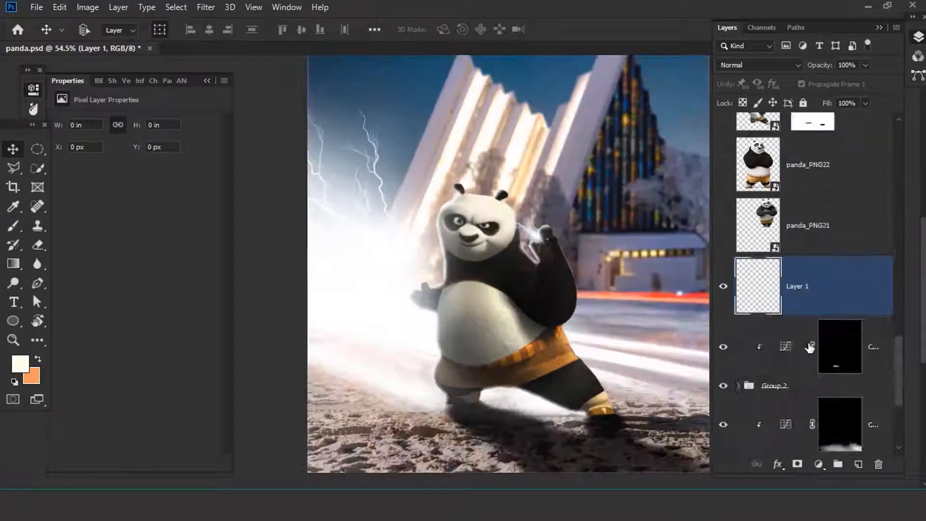
# Add a new layer above the topmost lightning copy and fill it with black at 100% opacity.
pyautogui.scroll(3, 809, 300)
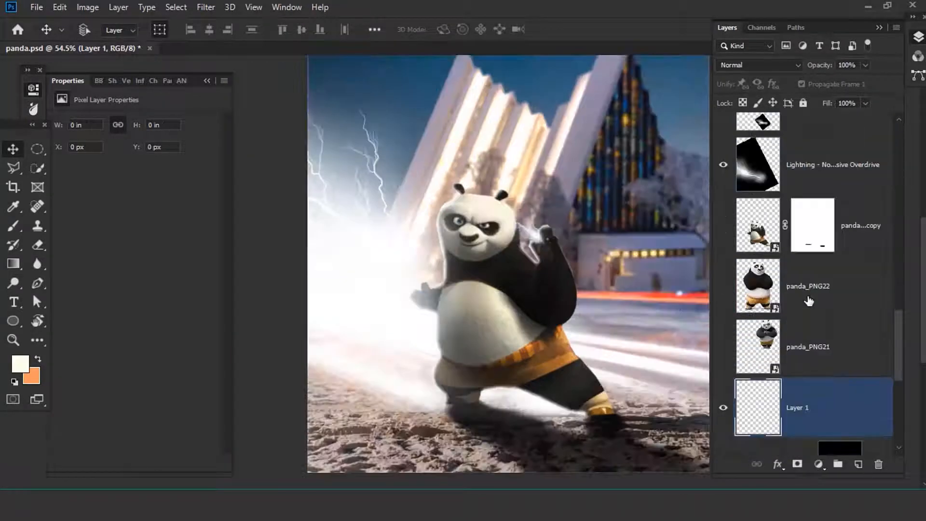
pyautogui.scroll(6, 809, 300)
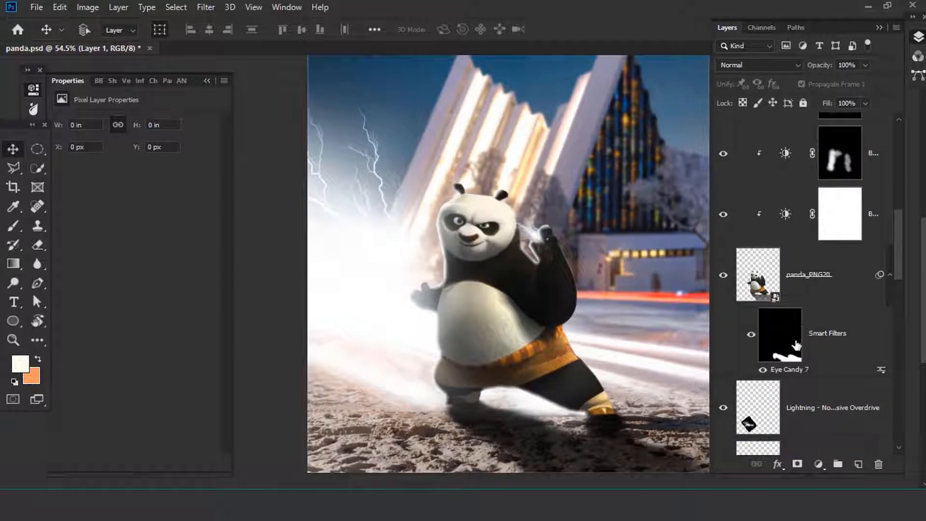
pyautogui.scroll(6, 797, 346)
pyautogui.click(861, 215)
pyautogui.click(858, 464)
pyautogui.click(60, 7)
pyautogui.click(77, 183)
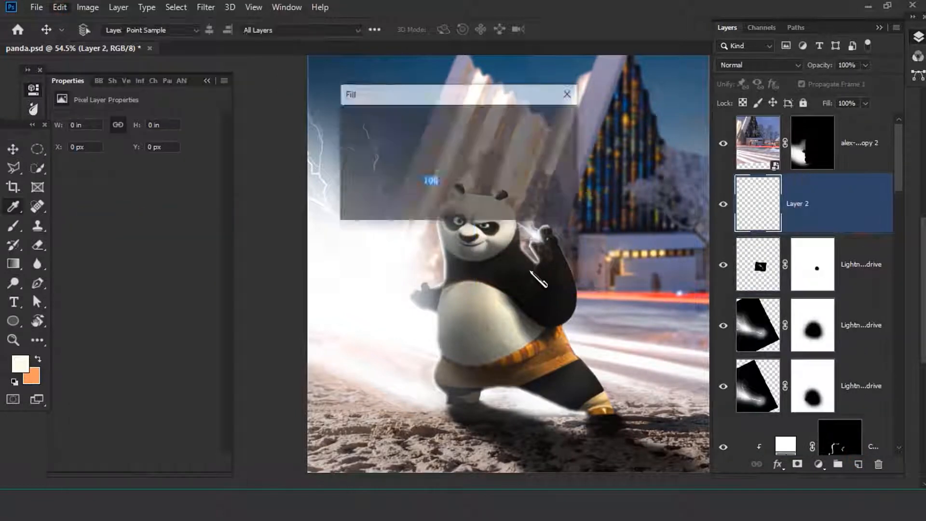
pyautogui.press('Return')
pyautogui.click(206, 7)
pyautogui.moveTo(391, 352)
pyautogui.click(434, 360)
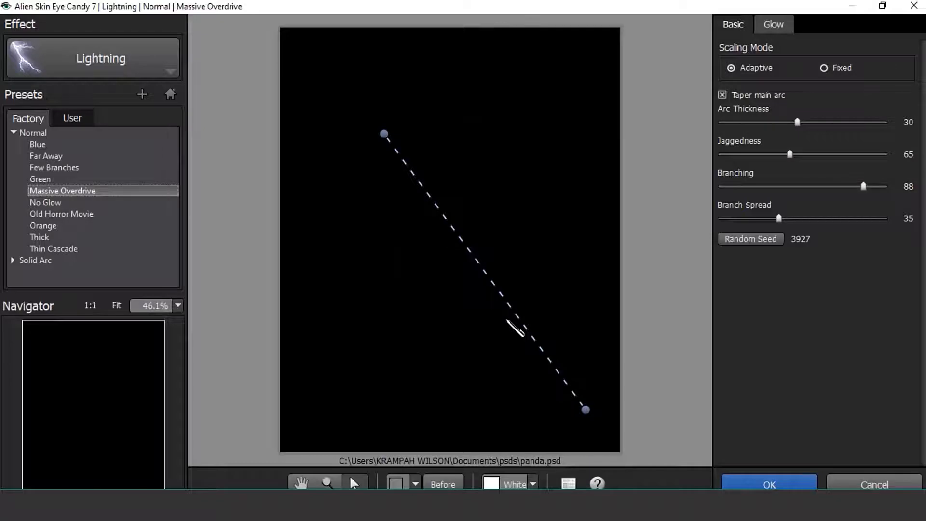
pyautogui.click(87, 60)
pyautogui.click(256, 195)
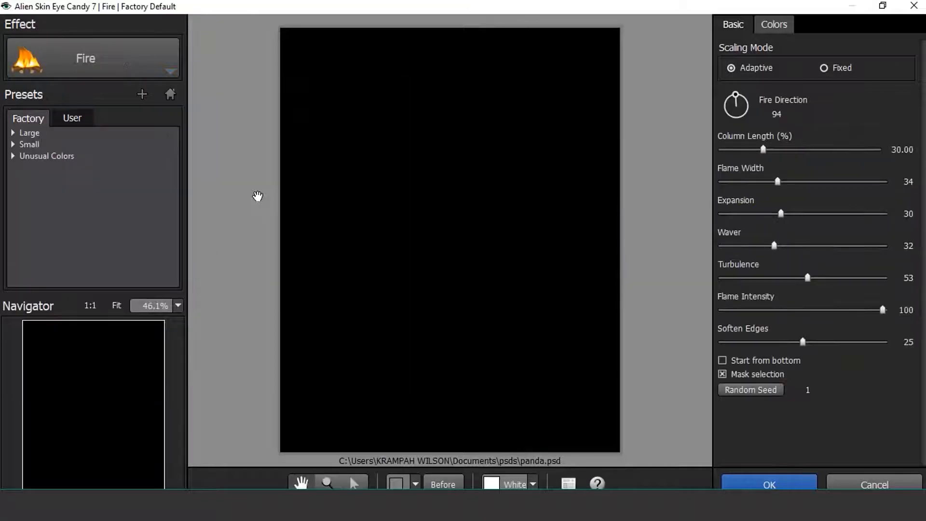
pyautogui.click(13, 133)
pyautogui.click(49, 214)
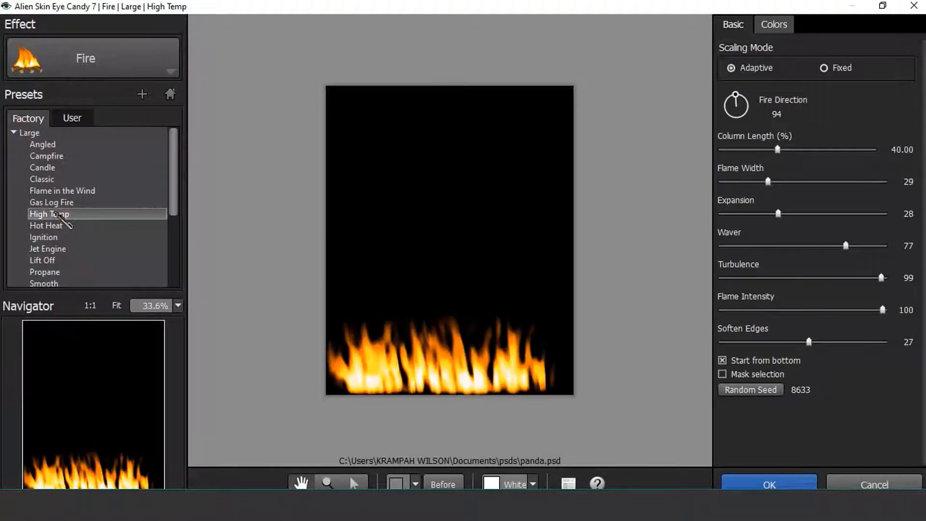
pyautogui.click(57, 180)
pyautogui.click(58, 156)
pyautogui.click(63, 237)
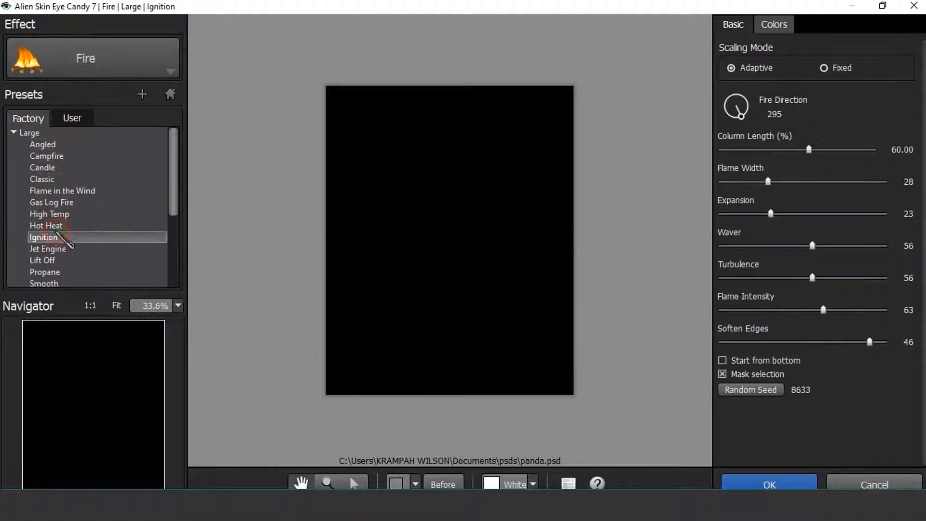
pyautogui.scroll(-3, 66, 232)
pyautogui.click(53, 214)
pyautogui.click(53, 168)
pyautogui.click(54, 144)
pyautogui.scroll(3, 58, 222)
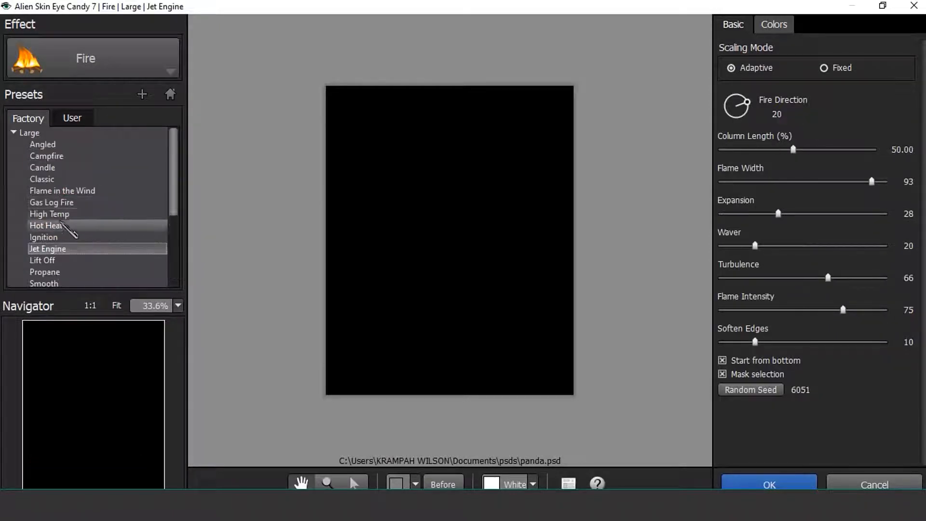
pyautogui.click(61, 215)
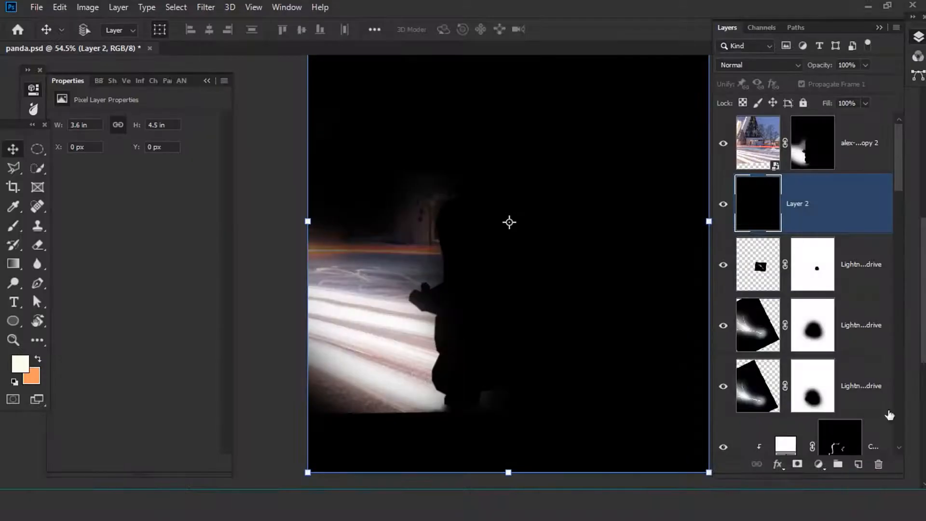
# Render a Knoll Light Factory star flare slightly above the centre of the black layer and set its blend mode to Screen.
pyautogui.click(205, 7)
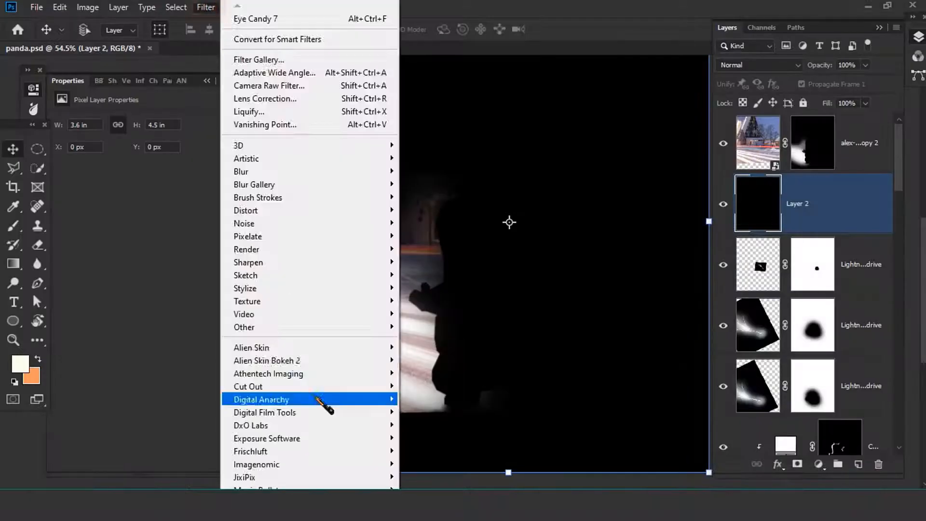
pyautogui.moveTo(371, 351)
pyautogui.click(495, 300)
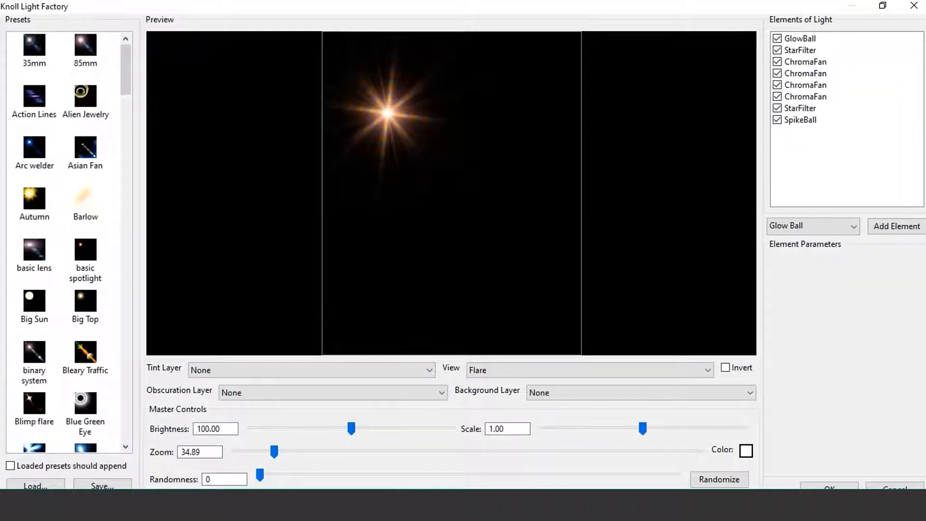
pyautogui.click(466, 173)
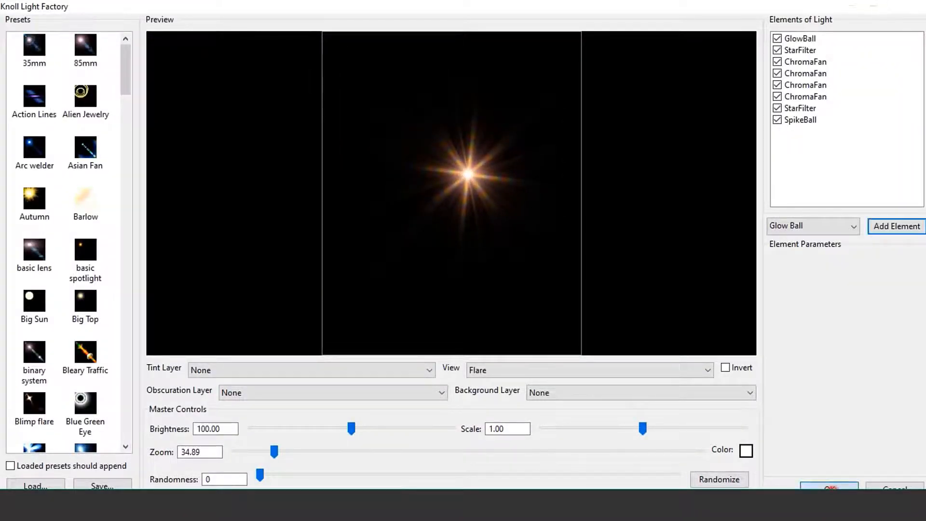
pyautogui.click(829, 486)
pyautogui.click(759, 65)
pyautogui.click(736, 186)
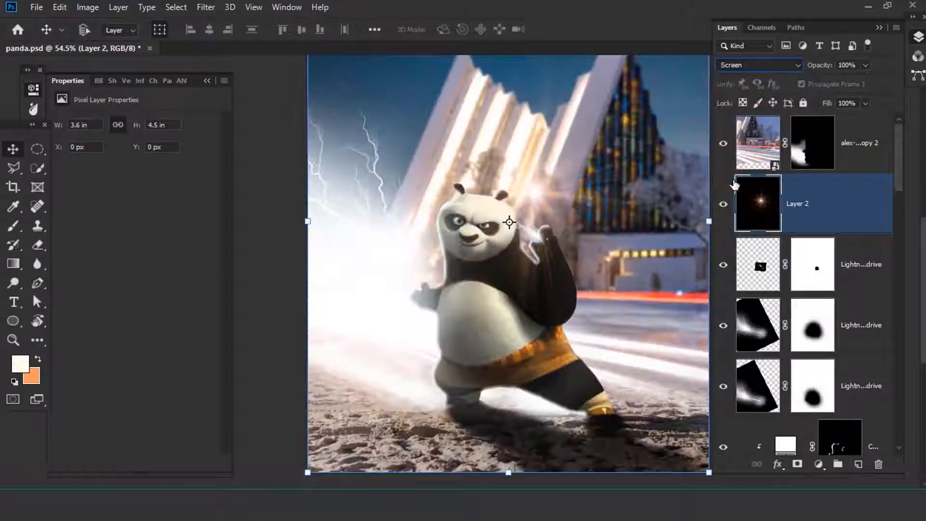
# Convert the flare layer to a smart object, duplicate it and hide the original Layer 2.
pyautogui.rightClick(820, 203)
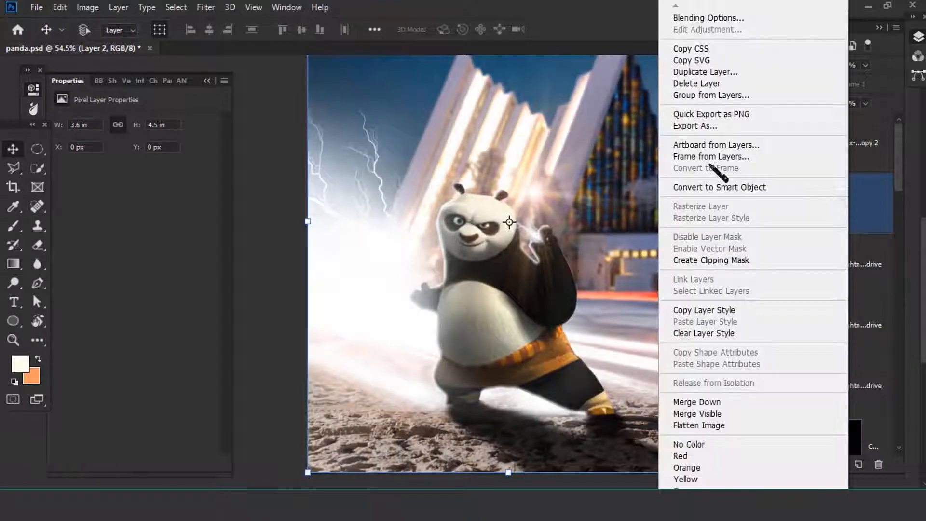
pyautogui.click(796, 187)
pyautogui.hotkey('ctrl', 'j')
pyautogui.click(723, 264)
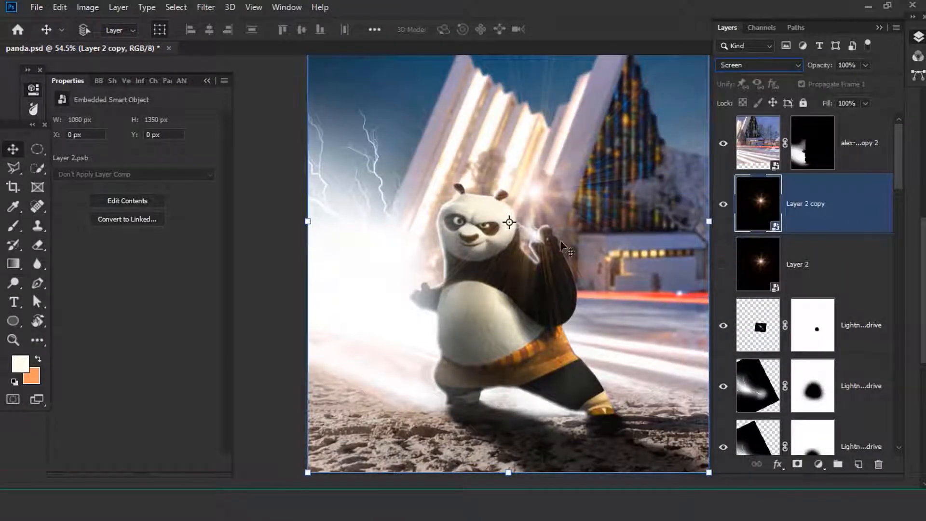
# Scale the flare copy to about 355 × 443 px and place it over the lightning at the raised hand.
pyautogui.scroll(-5, 537, 265)
pyautogui.hotkey('ctrl', 't')
pyautogui.moveTo(392, 393); pyautogui.dragTo(560, 186)
pyautogui.moveTo(577, 172); pyautogui.dragTo(535, 283)
pyautogui.scroll(6, 514, 270)
pyautogui.scroll(2, 517, 268)
pyautogui.press('Return')
pyautogui.scroll(3, 578, 237)
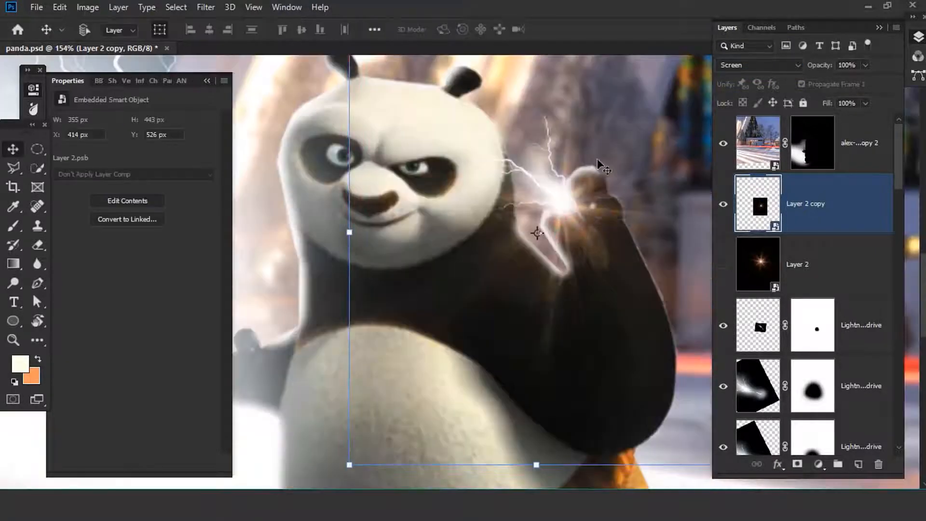
# Apply a Gaussian Blur with a 1.7-pixel radius to the flare copy.
pyautogui.click(206, 7)
pyautogui.moveTo(269, 169)
pyautogui.click(439, 217)
pyautogui.moveTo(85, 341); pyautogui.dragTo(32, 341)
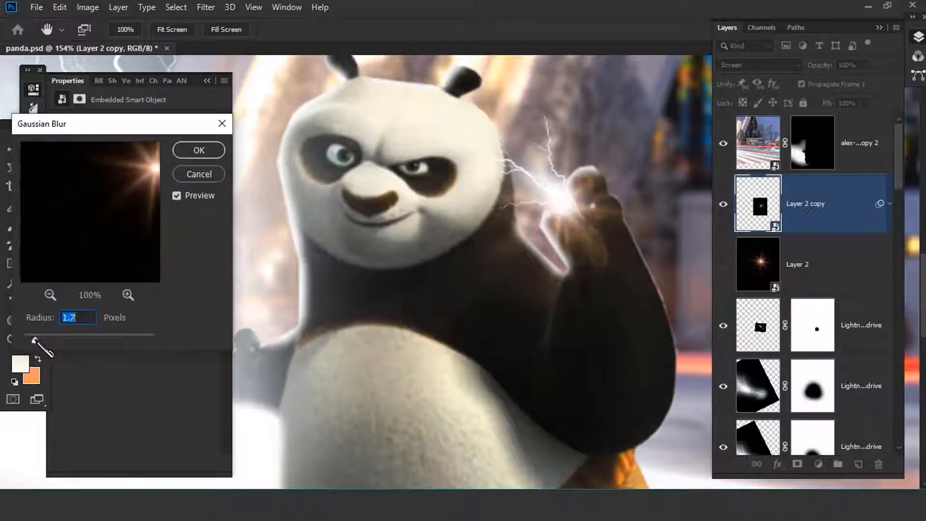
pyautogui.click(198, 150)
# Duplicate the blurred flare layer three times to intensify the glow at the hand.
pyautogui.hotkey('ctrl', 'j')
pyautogui.hotkey('ctrl', 'j')
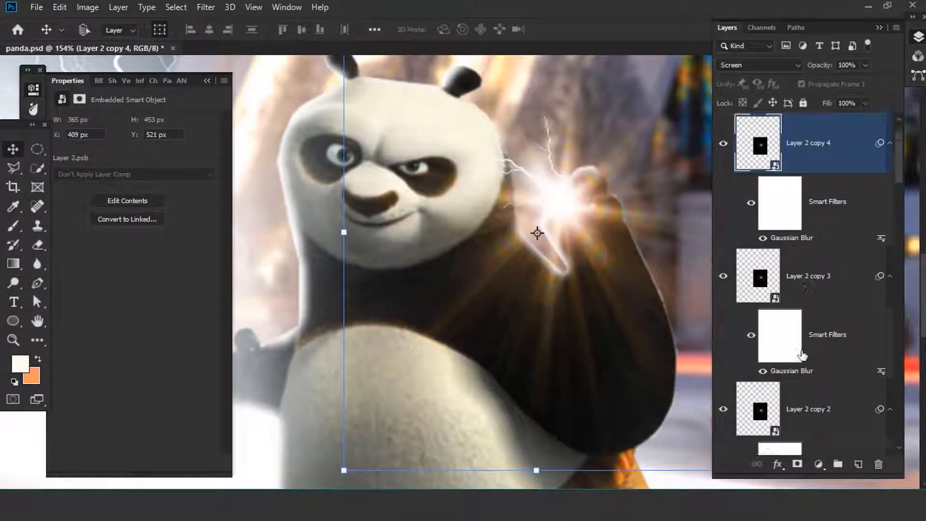
pyautogui.hotkey('ctrl', 'j')
# Select all the blurred flare copies, convert them into one smart object and set its blend mode to Screen.
pyautogui.scroll(-2, 818, 389)
pyautogui.keyDown('shift'); pyautogui.click(819, 313); pyautogui.keyUp('shift')
pyautogui.rightClick(819, 313)
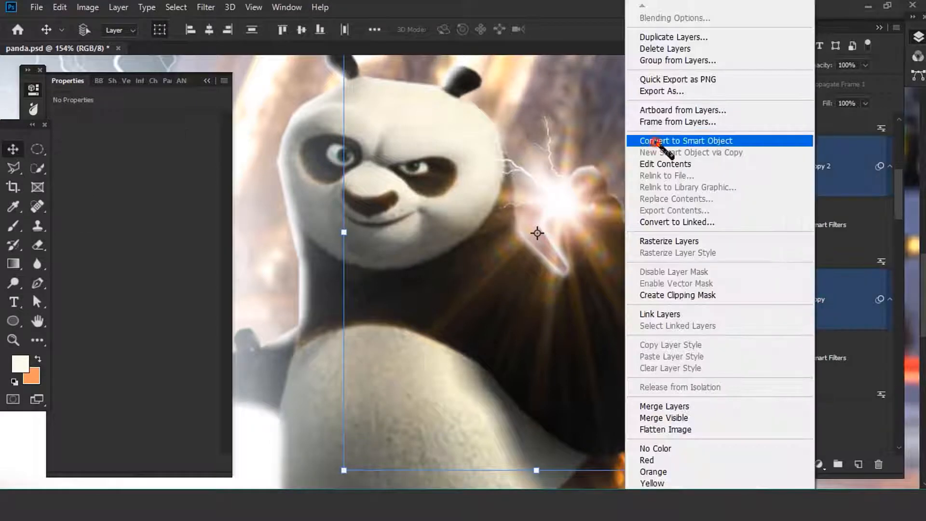
pyautogui.click(661, 141)
pyautogui.click(765, 66)
pyautogui.click(743, 177)
pyautogui.scroll(-4, 507, 243)
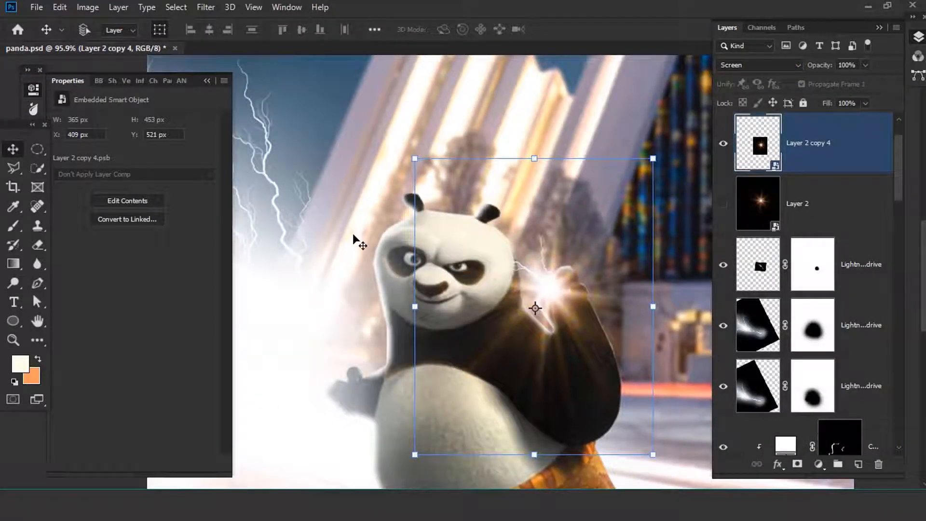
# Apply a Hue/Saturation adjustment to the merged flare smart object with the hue at -125.
pyautogui.hotkey('ctrl', 'u')
pyautogui.moveTo(473, 69); pyautogui.dragTo(149, 86)
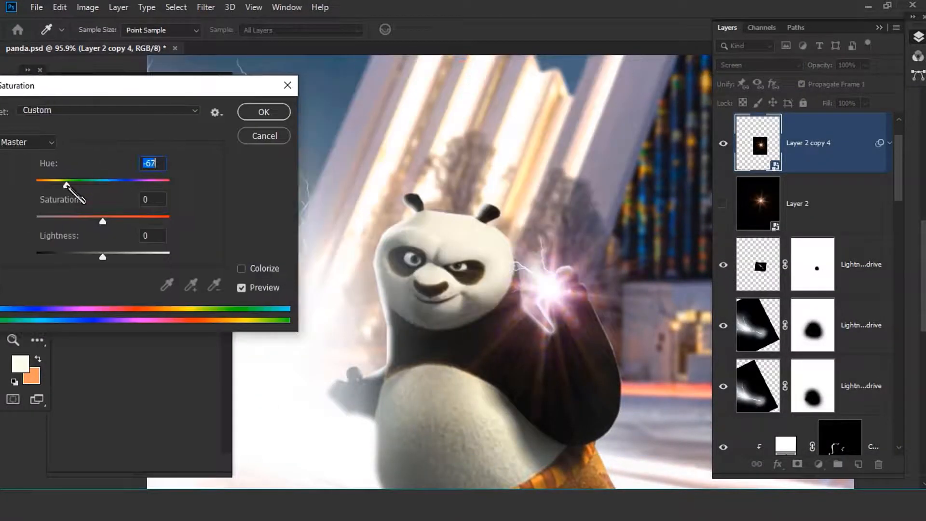
pyautogui.moveTo(67, 186); pyautogui.dragTo(51, 186)
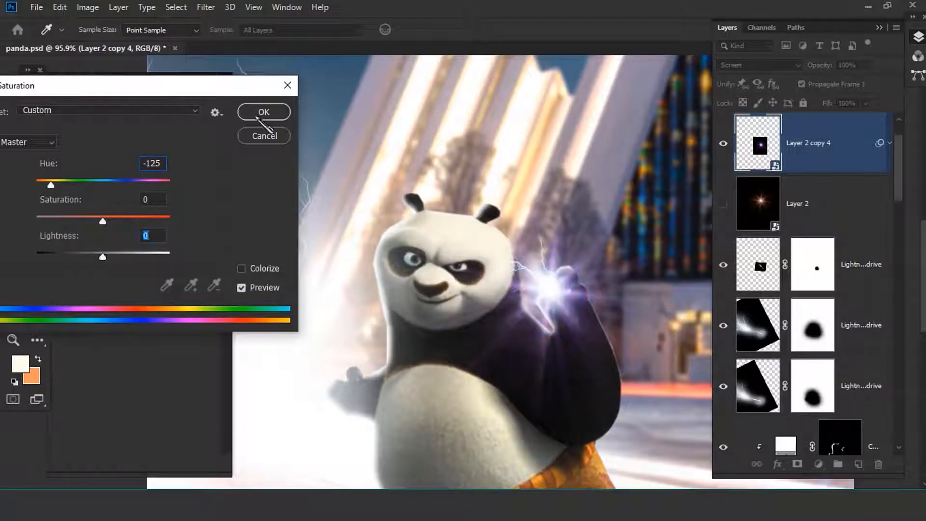
pyautogui.click(264, 112)
pyautogui.press('v')
# Apply a Gaussian Blur with a 1.9-pixel radius to the purple flare smart object.
pyautogui.click(207, 7)
pyautogui.moveTo(375, 177)
pyautogui.click(434, 223)
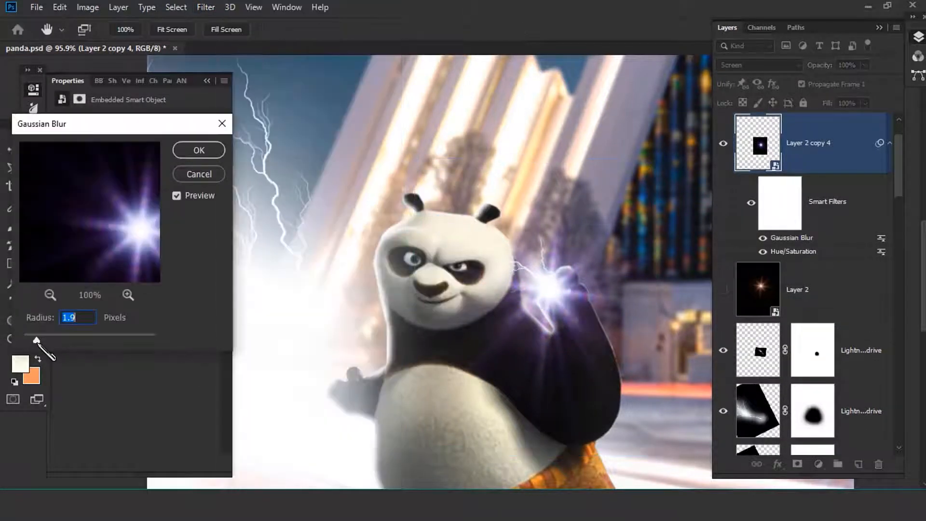
pyautogui.click(199, 150)
pyautogui.scroll(-1, 590, 323)
# Add a new layer on top and paint a soft brush dab over the hand's glow in its sampled light colour.
pyautogui.click(858, 464)
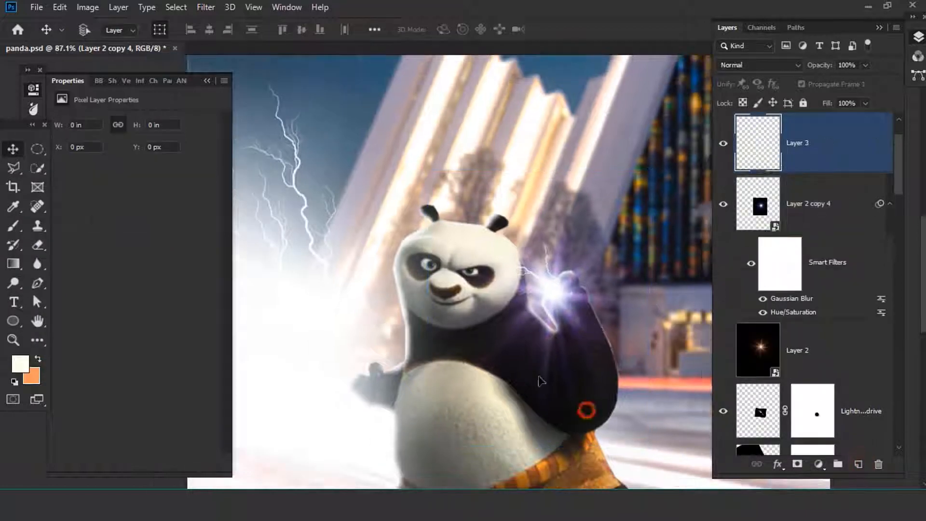
pyautogui.press('b')
pyautogui.keyDown('alt'); pyautogui.click(555, 298); pyautogui.keyUp('alt')
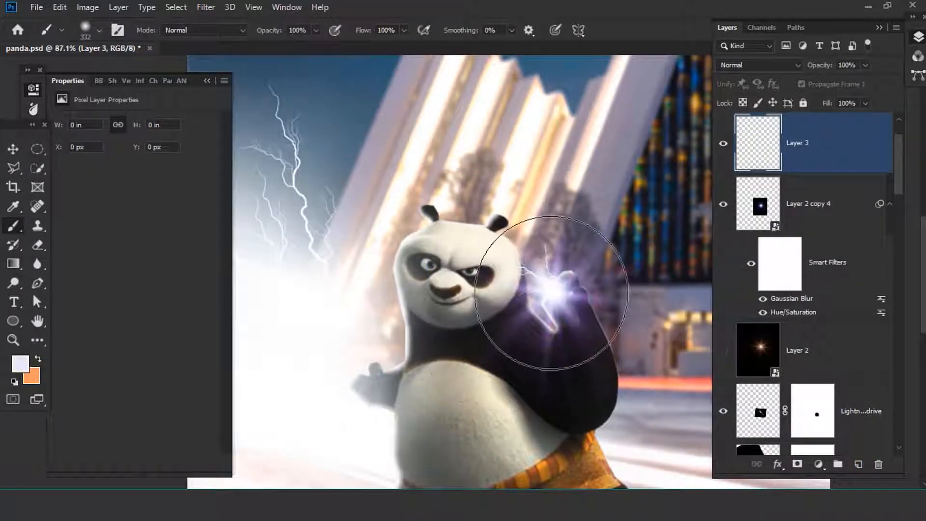
pyautogui.click(553, 292)
# Set the painted glow layer's blend mode to Hard Light and its opacity to 42%.
pyautogui.click(755, 64)
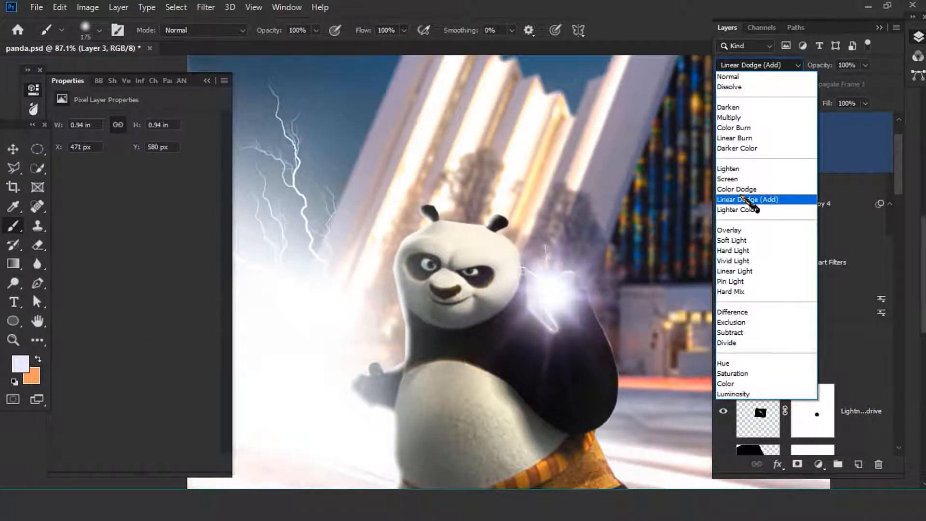
pyautogui.click(746, 250)
pyautogui.moveTo(843, 84); pyautogui.dragTo(827, 90)
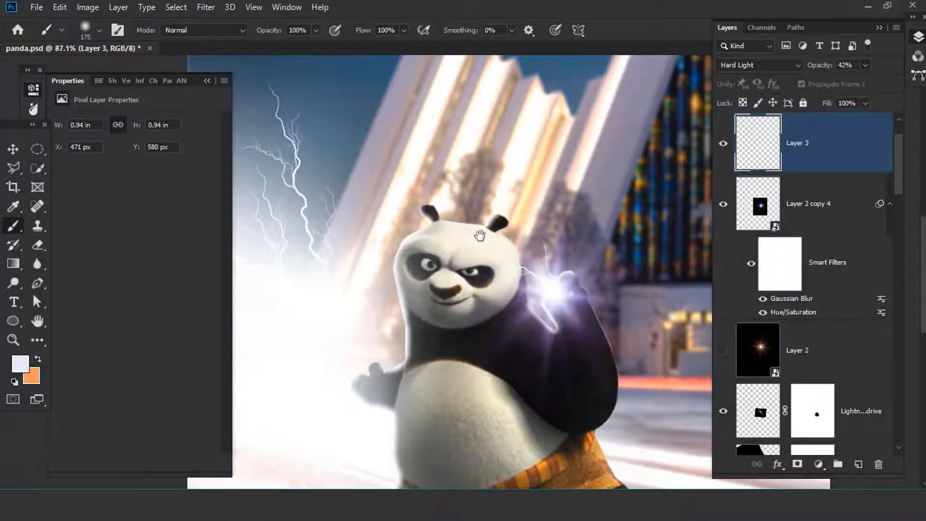
# Select the panda_PNG20 layer and convert it to a smart object.
pyautogui.scroll(-5, 473, 220)
pyautogui.keyDown('ctrl'); pyautogui.click(476, 231); pyautogui.keyUp('ctrl')
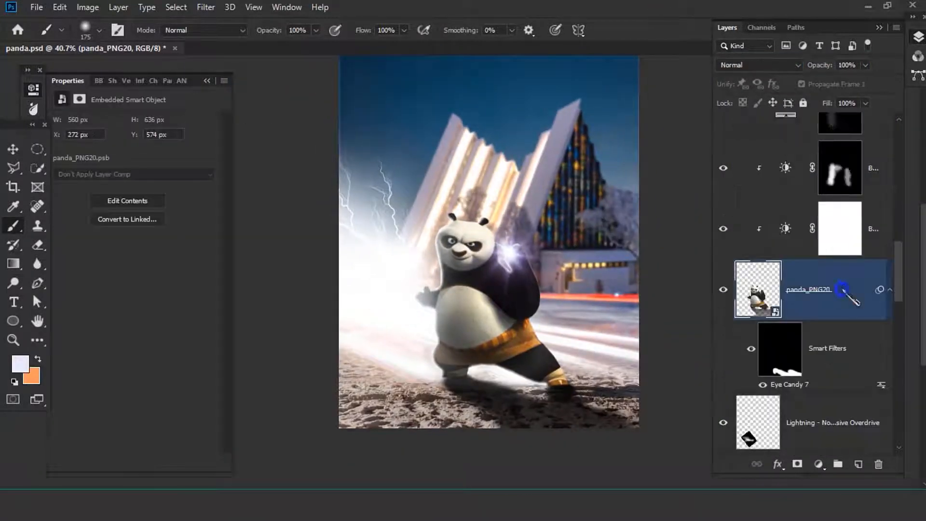
pyautogui.rightClick(842, 290)
pyautogui.click(694, 143)
# Apply the Topaz Adjust 5 filter to the panda with the Dynamic Pop II preset from the HDR Collection.
pyautogui.click(205, 7)
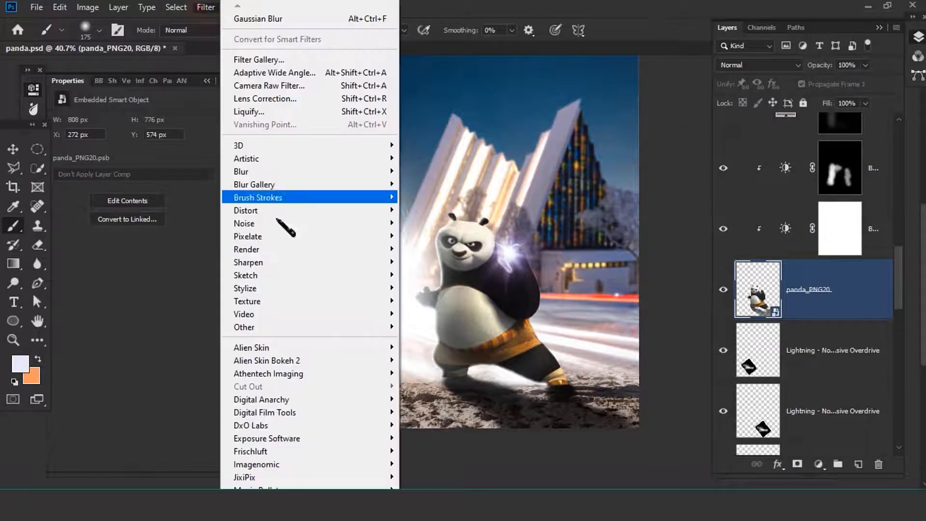
pyautogui.scroll(-3, 366, 464)
pyautogui.moveTo(365, 463)
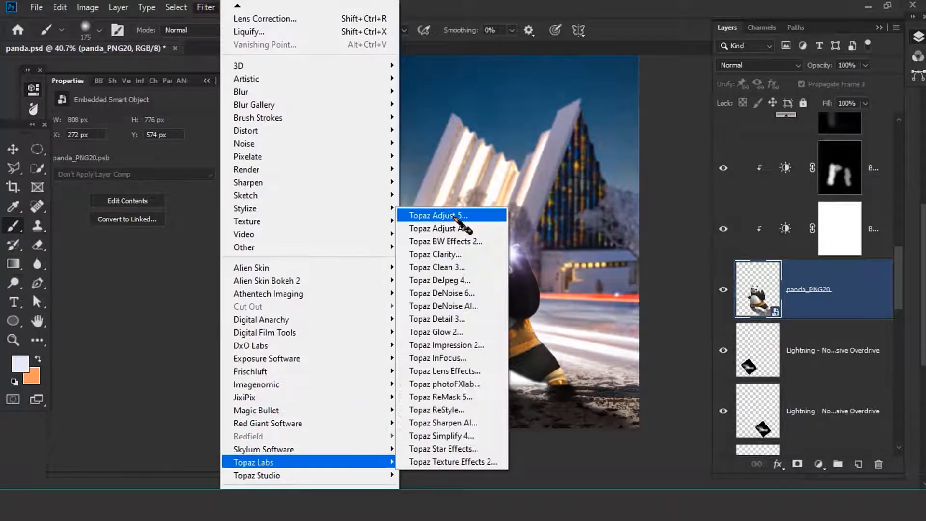
pyautogui.click(434, 213)
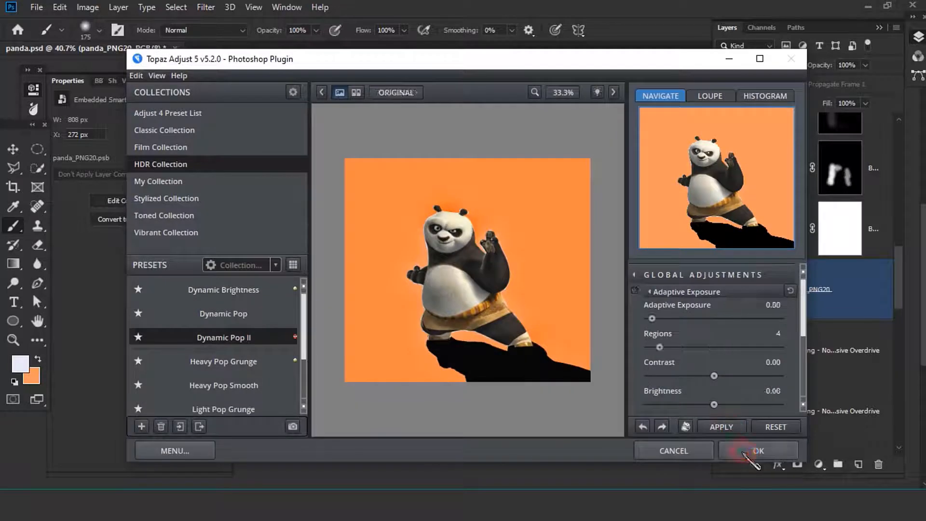
pyautogui.click(744, 453)
# Paint black on the Topaz filter mask over parts of the panda's face, neck, belly and lower body.
pyautogui.scroll(3, 452, 292)
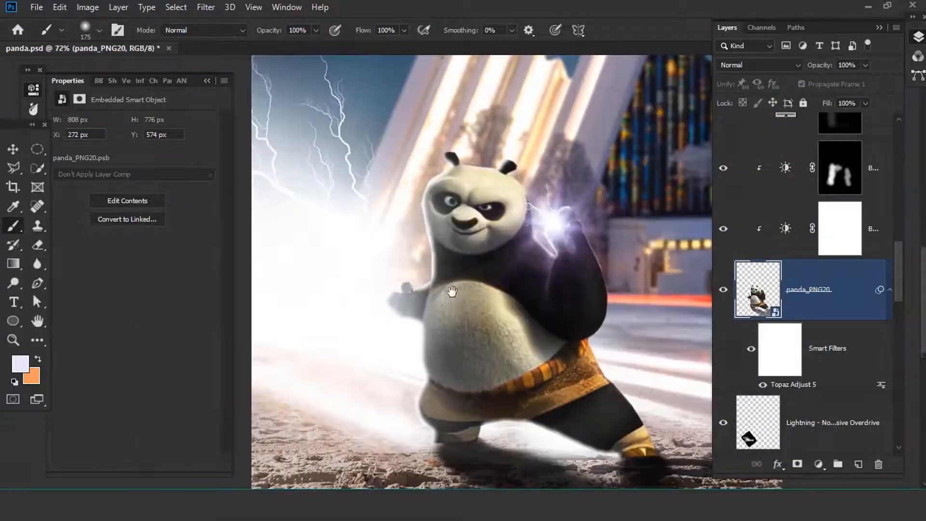
pyautogui.click(794, 369)
pyautogui.scroll(4, 430, 294)
pyautogui.moveTo(430, 293); pyautogui.dragTo(473, 376)
pyautogui.moveTo(592, 159)
pyautogui.mouseDown()
pyautogui.moveTo(451, 239)
pyautogui.moveTo(541, 294)
pyautogui.mouseUp()
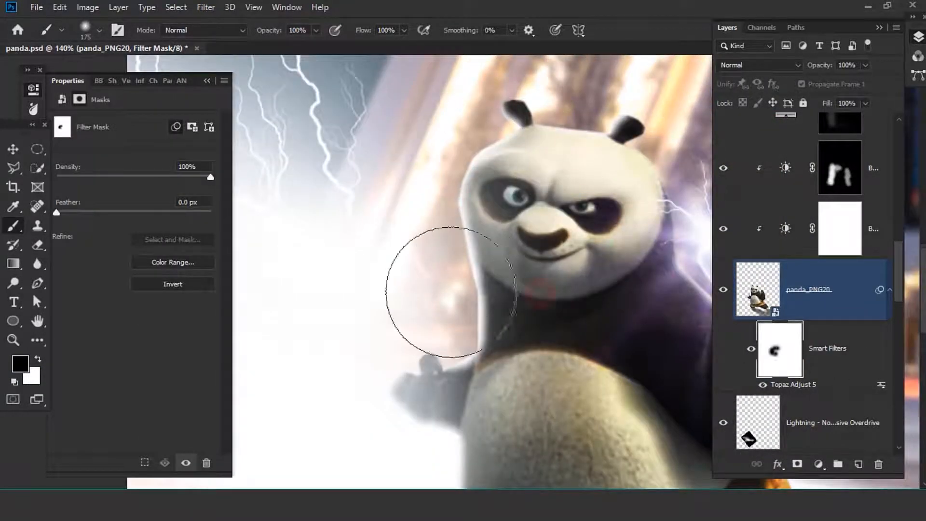
pyautogui.moveTo(476, 410)
pyautogui.mouseDown()
pyautogui.moveTo(462, 167)
pyautogui.moveTo(600, 248)
pyautogui.moveTo(548, 352)
pyautogui.moveTo(506, 353)
pyautogui.mouseUp()
pyautogui.scroll(-5, 506, 353)
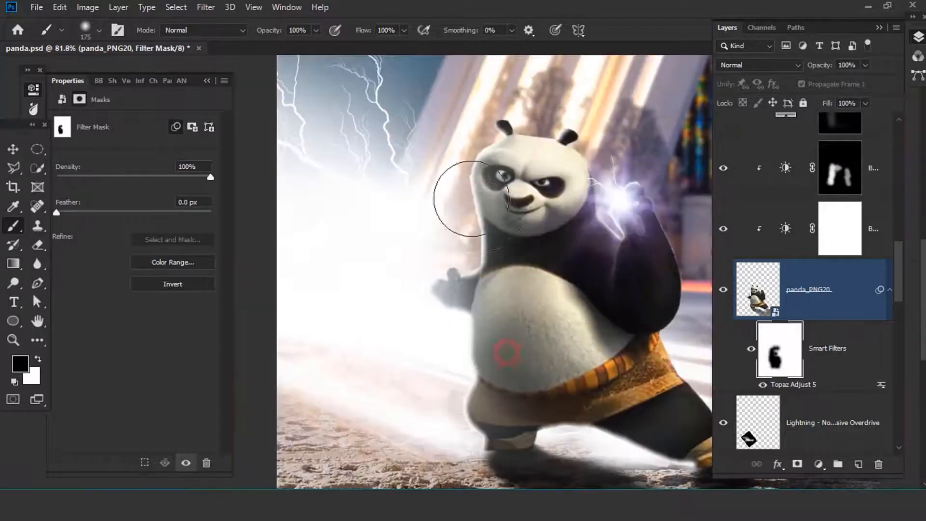
pyautogui.scroll(-4, 549, 329)
pyautogui.moveTo(547, 253)
pyautogui.mouseDown()
pyautogui.moveTo(540, 328)
pyautogui.moveTo(473, 275)
pyautogui.mouseUp()
# Add a clipped Hue/Saturation adjustment above the panda with the hue at -180 and invert its mask.
pyautogui.click(818, 464)
pyautogui.click(840, 328)
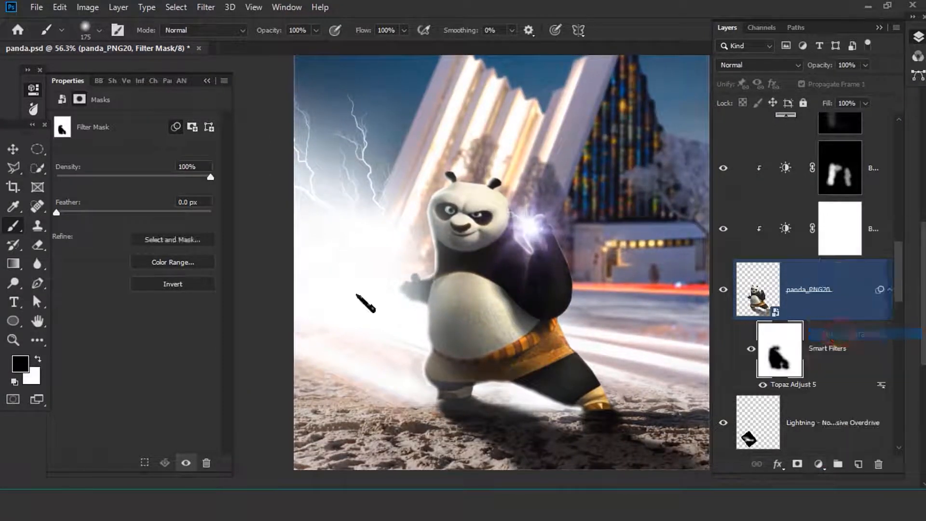
pyautogui.moveTo(105, 181); pyautogui.dragTo(55, 181)
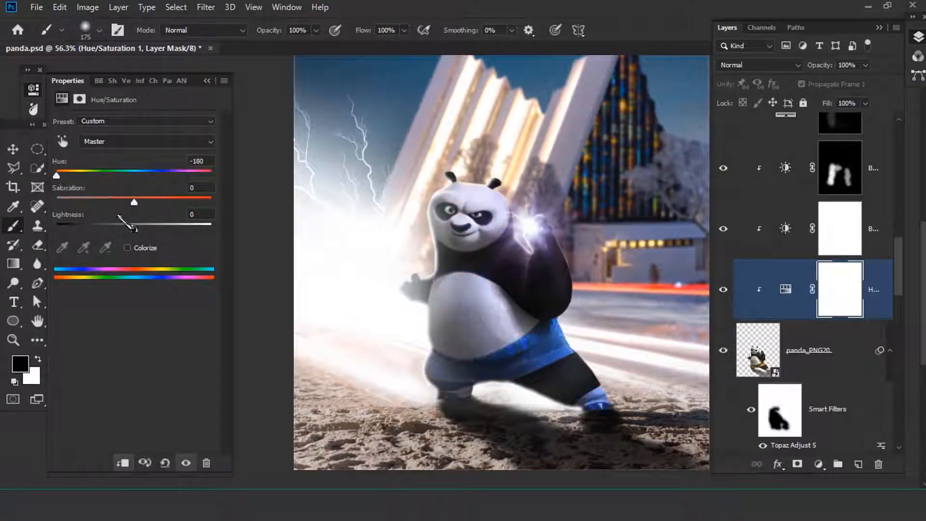
pyautogui.hotkey('ctrl', 'i')
# Paint white on the Hue/Saturation mask over the panda's shorts and striped belt with a 59-pixel brush.
pyautogui.scroll(8, 526, 360)
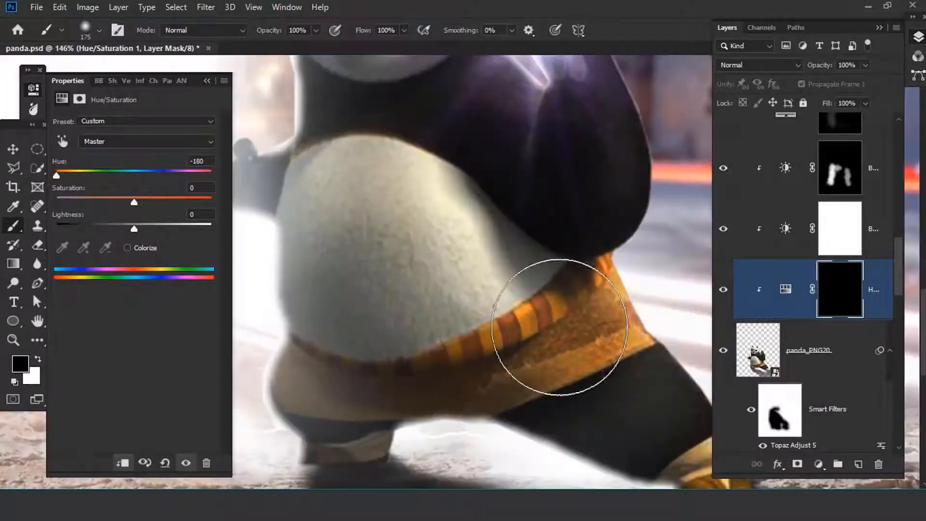
pyautogui.rightClick(558, 324)
pyautogui.click(504, 135)
pyautogui.press('Return')
pyautogui.press('x')
pyautogui.moveTo(601, 373); pyautogui.dragTo(636, 325)
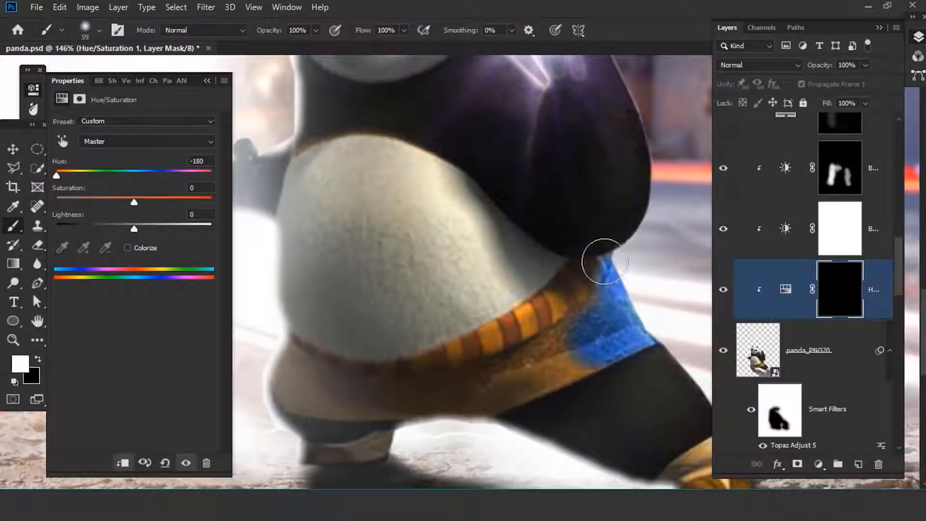
pyautogui.moveTo(605, 261)
pyautogui.mouseDown()
pyautogui.moveTo(571, 285)
pyautogui.moveTo(550, 354)
pyautogui.moveTo(508, 387)
pyautogui.moveTo(464, 367)
pyautogui.mouseUp()
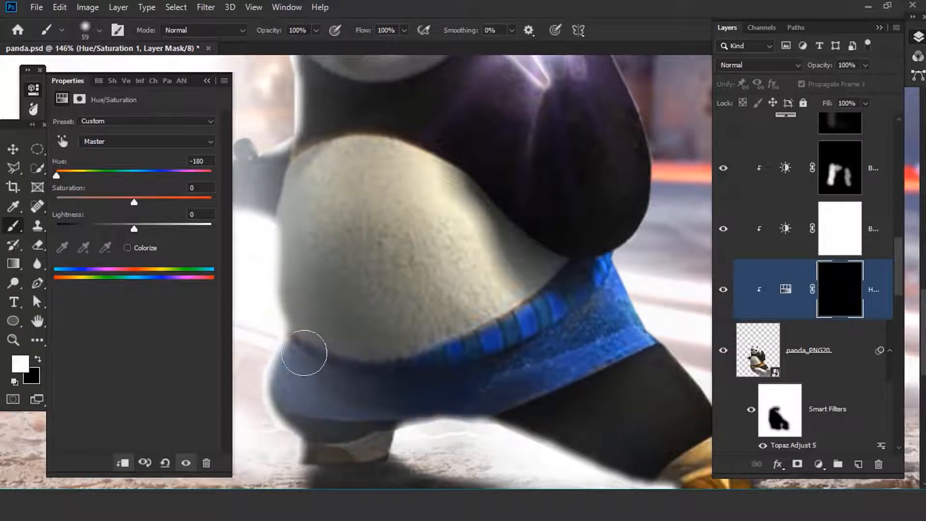
# Set the shorts' Hue/Saturation adjustment to hue +145 and lightness -7, then duplicate the adjustment layer.
pyautogui.hotkey('ctrl', '0')
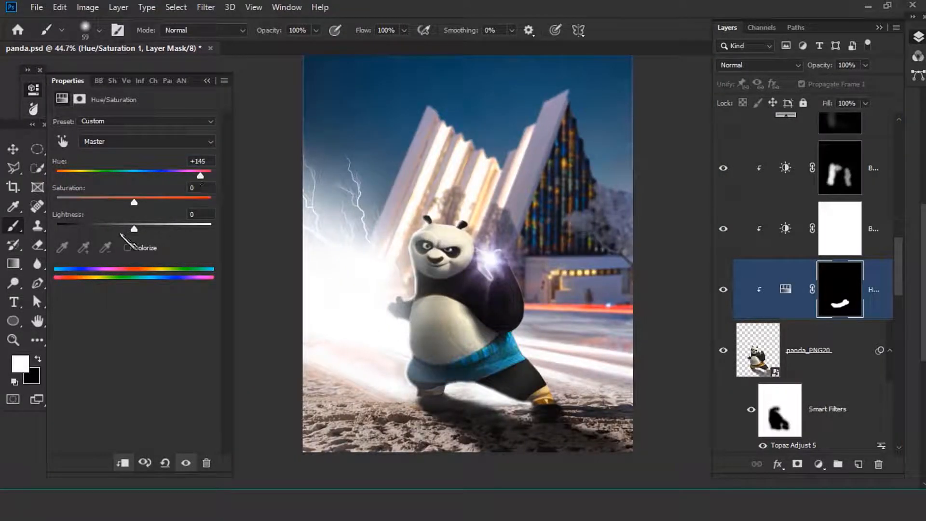
pyautogui.moveTo(134, 229); pyautogui.dragTo(117, 229)
pyautogui.hotkey('ctrl', 'j')
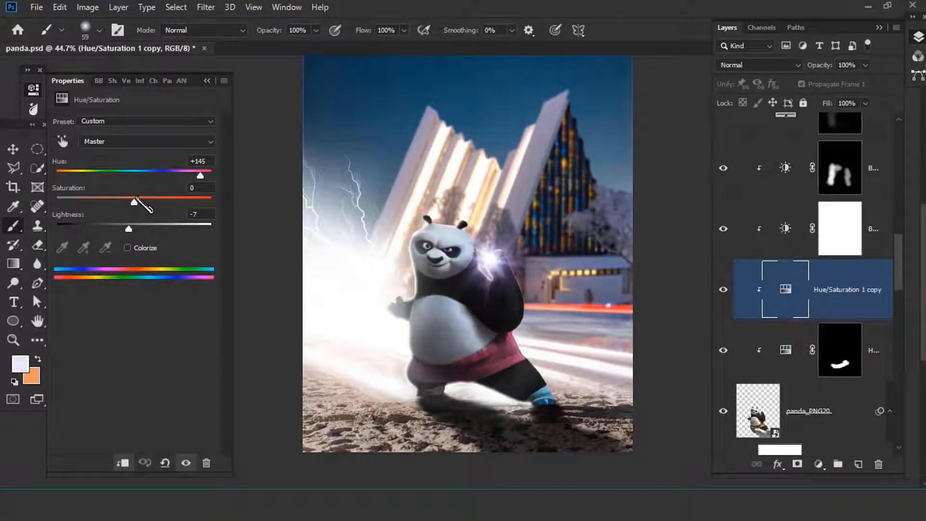
# Give the duplicated Hue/Saturation layer a black mask and paint white over the wraps on both of the panda's feet.
pyautogui.keyDown('alt'); pyautogui.click(798, 467); pyautogui.keyUp('alt')
pyautogui.scroll(8, 542, 410)
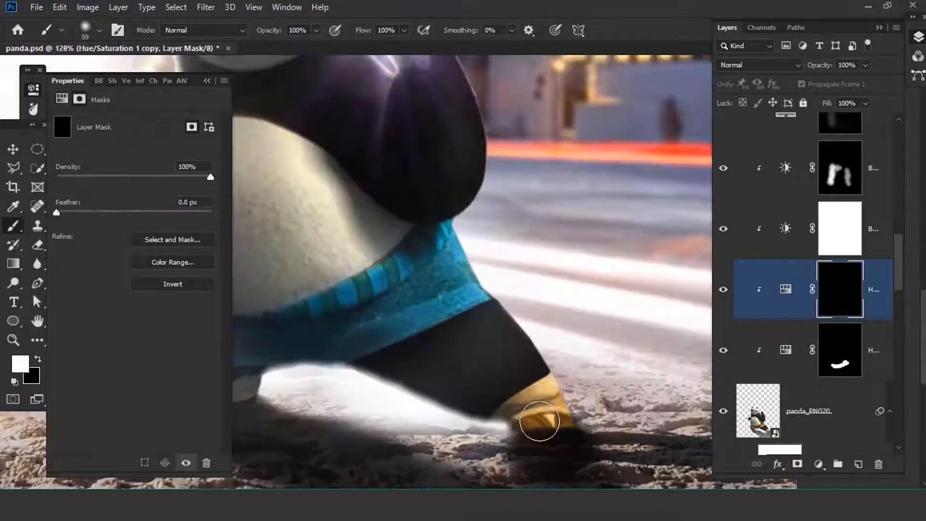
pyautogui.moveTo(552, 375); pyautogui.dragTo(528, 331)
pyautogui.scroll(-4, 588, 366)
pyautogui.moveTo(333, 372); pyautogui.dragTo(540, 343)
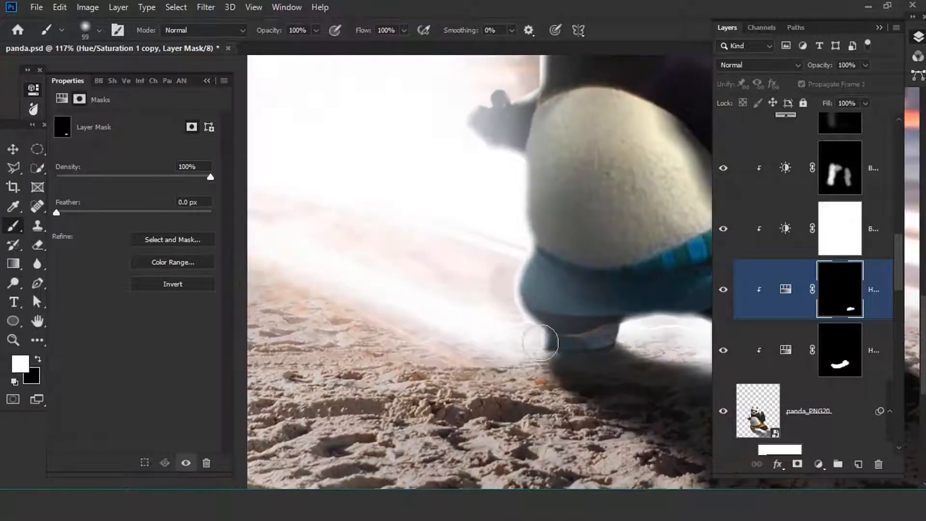
# Set the foot wraps' Hue/Saturation adjustment to hue -119 and saturation -50, with the layer's blend mode as Color.
pyautogui.click(62, 99)
pyautogui.scroll(-3, 445, 306)
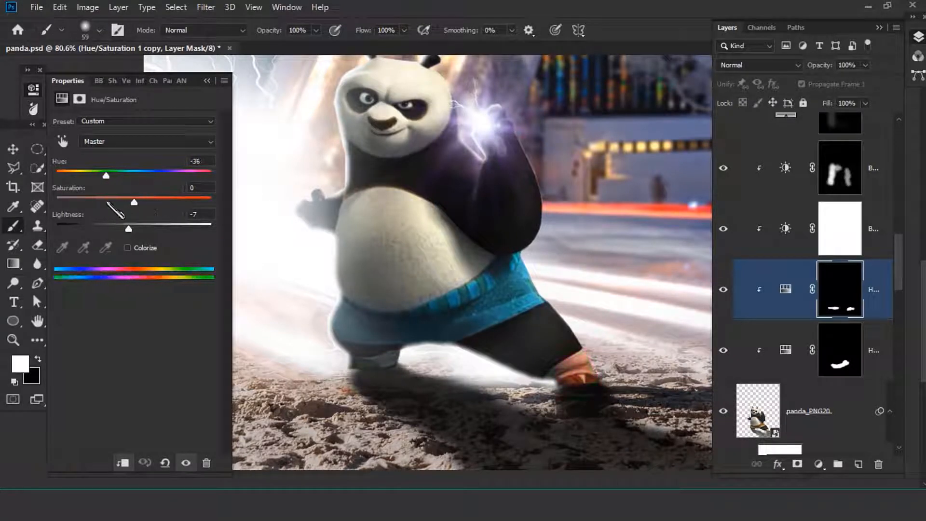
pyautogui.click(757, 64)
pyautogui.click(747, 380)
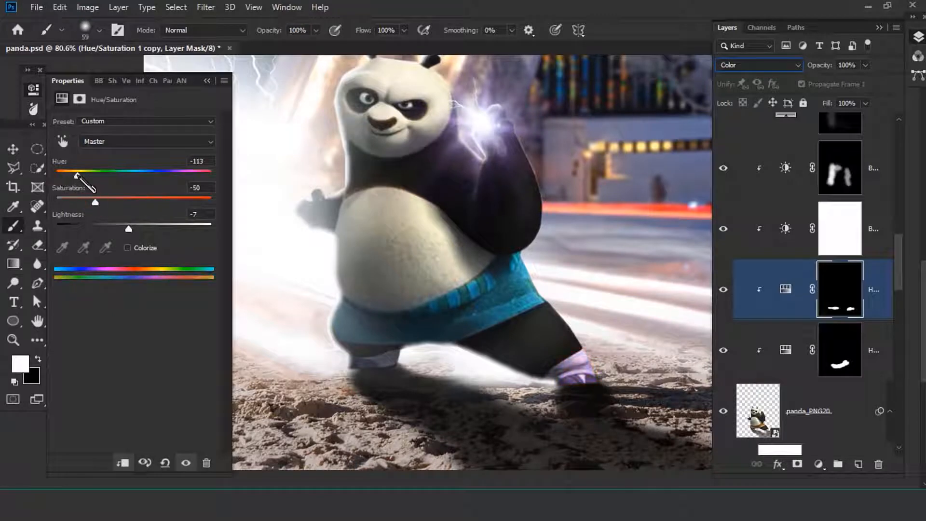
pyautogui.scroll(-7, 494, 335)
pyautogui.scroll(-8, 821, 348)
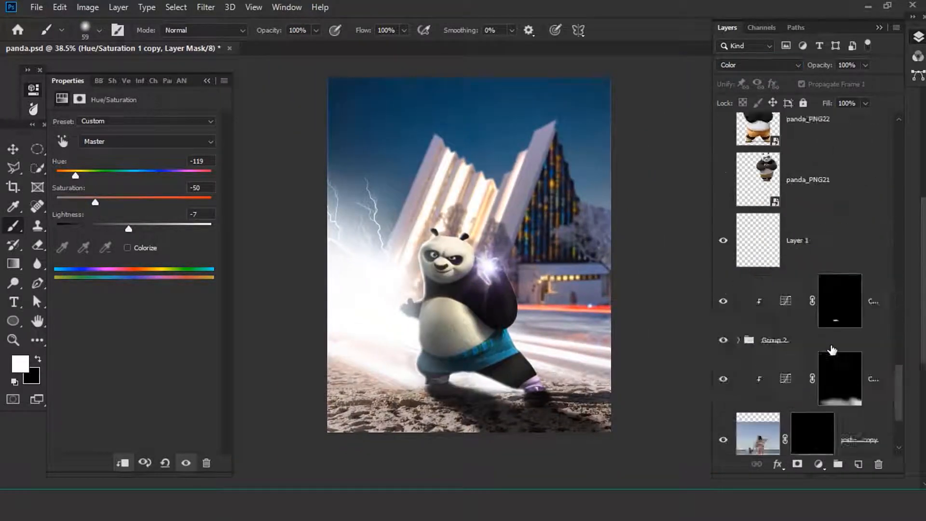
pyautogui.click(847, 317)
pyautogui.click(738, 203)
pyautogui.click(724, 245)
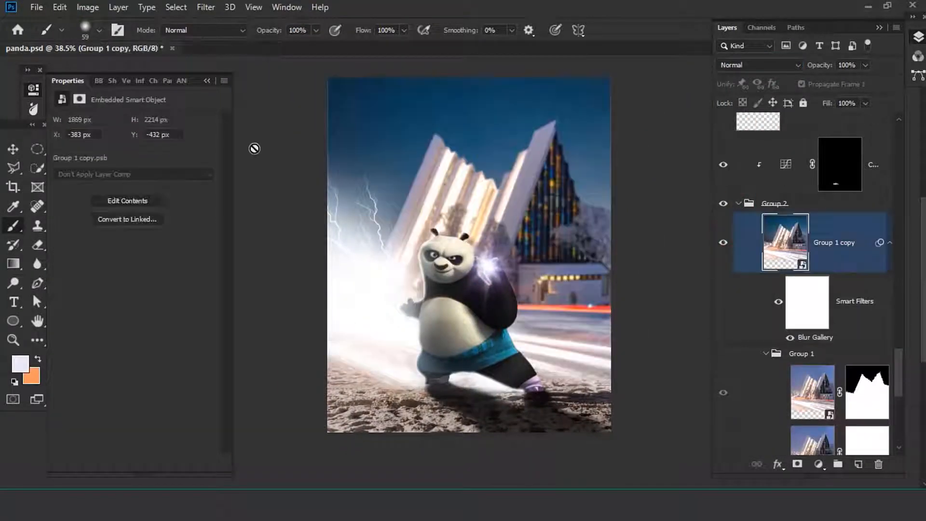
pyautogui.click(739, 205)
pyautogui.click(848, 162)
# Select the empty Layer 1 above Group 2 and its clipped curves adjustment, and fill it with black.
pyautogui.scroll(1, 786, 309)
pyautogui.click(764, 171)
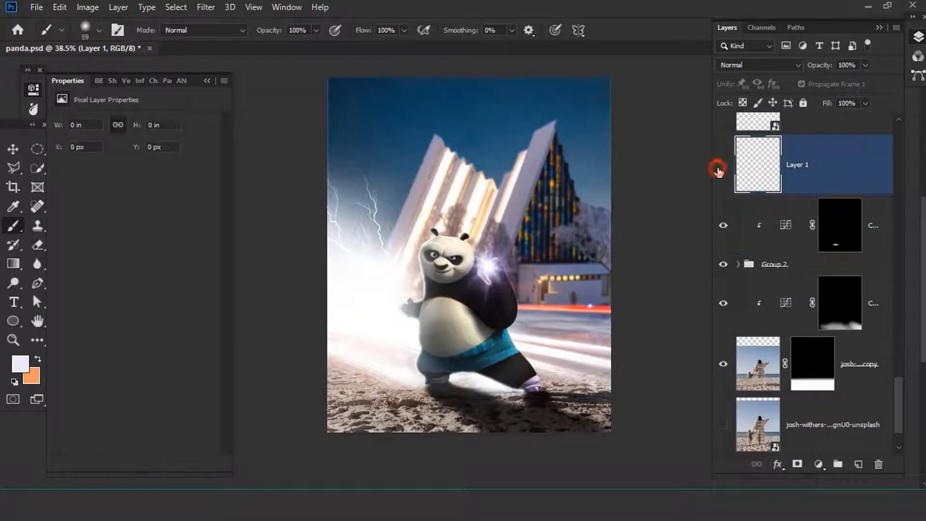
pyautogui.click(59, 7)
pyautogui.click(107, 217)
pyautogui.press('Return')
# Render a Knoll Light Factory flare on the black Layer 1 using the Arc welder preset.
pyautogui.click(206, 7)
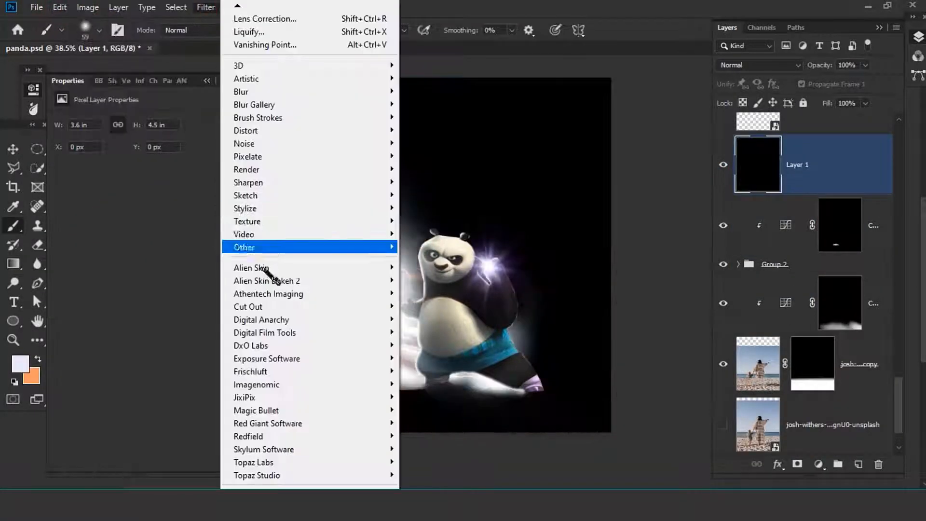
pyautogui.click(442, 424)
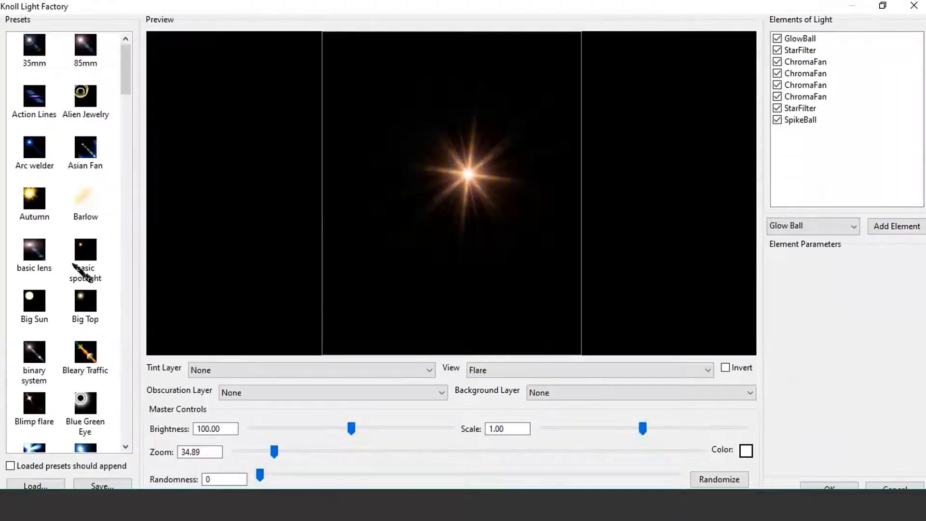
pyautogui.click(34, 147)
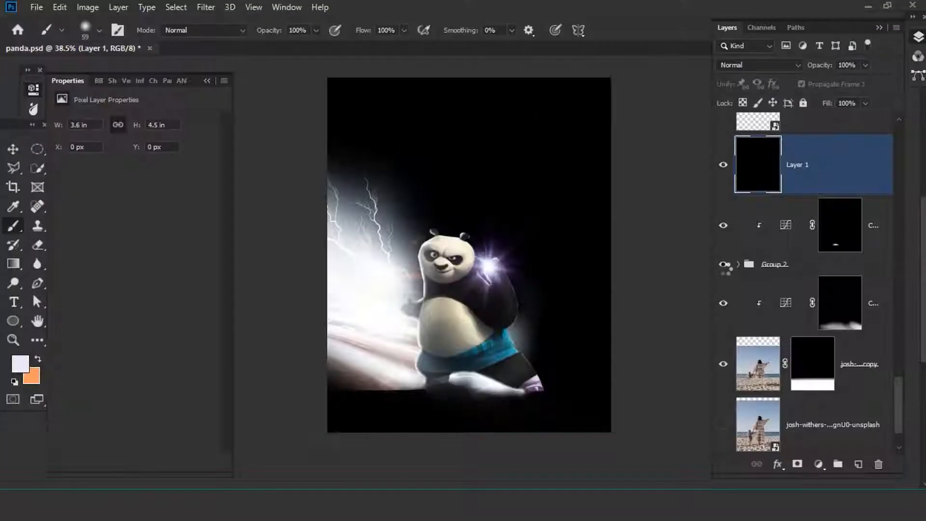
# Set the blue flare layer's blend mode to Screen and move the flare into the sky left of the building.
pyautogui.click(759, 65)
pyautogui.click(735, 179)
pyautogui.click(13, 149)
pyautogui.scroll(5, 367, 210)
pyautogui.scroll(-4, 631, 249)
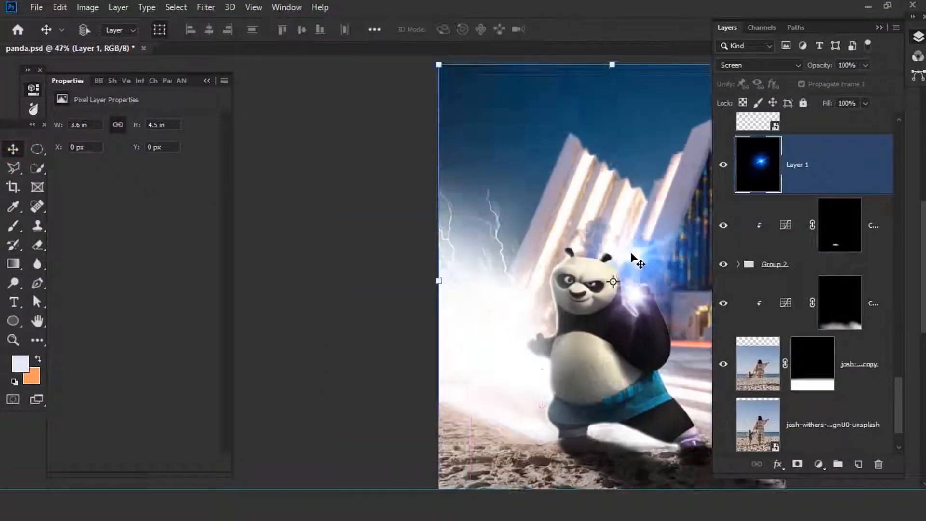
pyautogui.moveTo(646, 279); pyautogui.dragTo(530, 165)
pyautogui.hscroll(3, 530, 165)
# Apply a Hue/Saturation change to the blue flare layer with the hue set to -1.
pyautogui.hotkey('ctrl', 'u')
pyautogui.moveTo(191, 169); pyautogui.dragTo(190, 190)
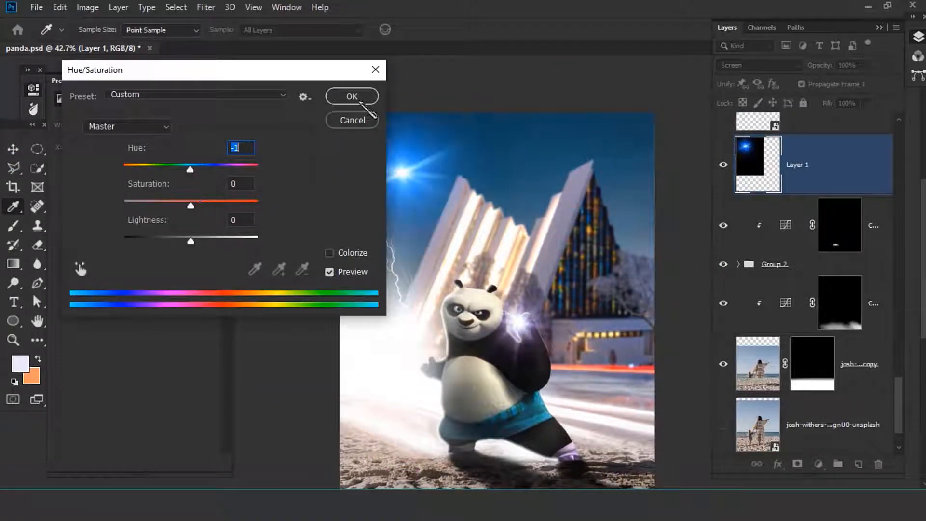
pyautogui.click(360, 101)
# Apply a Field Blur of 29 px to the blue flare layer, with light bokeh 23%, bokeh color 70% and light range 223–255.
pyautogui.click(207, 7)
pyautogui.click(382, 107)
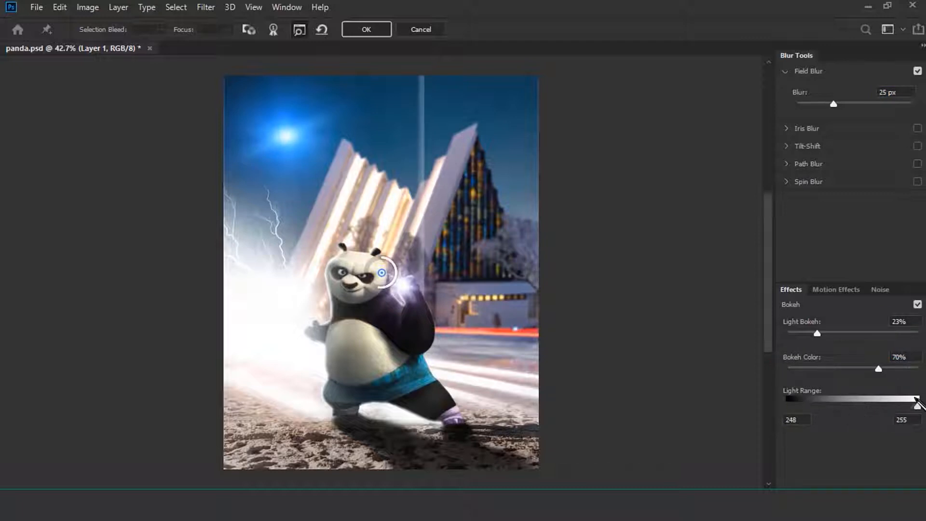
pyautogui.click(373, 32)
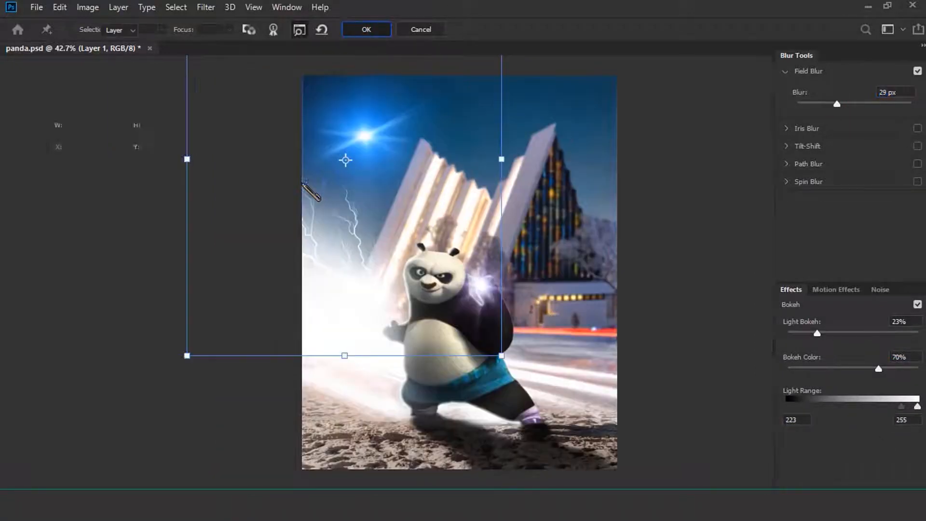
# Add two Color Lookup adjustments above all layers: LUT BY ALBEN tut.3DL at 40% opacity and FGCineTealOrange2.cube at 39% fill.
pyautogui.scroll(-2, 304, 193)
pyautogui.scroll(3, 461, 340)
pyautogui.scroll(-2, 435, 338)
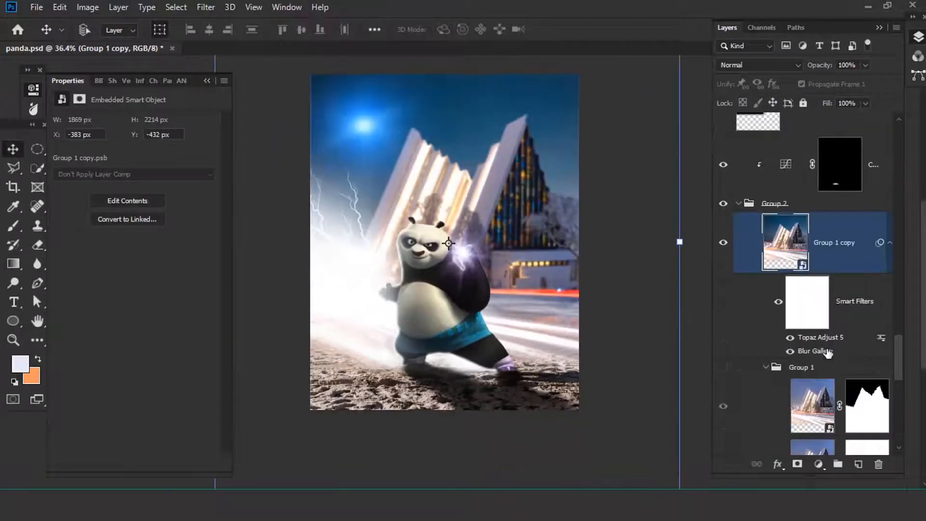
pyautogui.scroll(8, 827, 352)
pyautogui.click(815, 159)
pyautogui.click(818, 464)
pyautogui.click(842, 395)
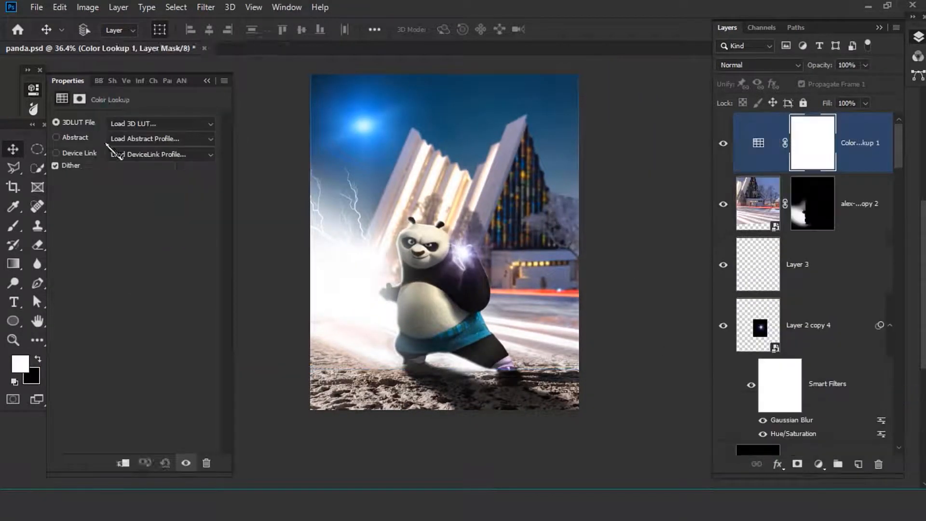
pyautogui.click(154, 124)
pyautogui.scroll(-20, 176, 459)
pyautogui.scroll(-12, 172, 460)
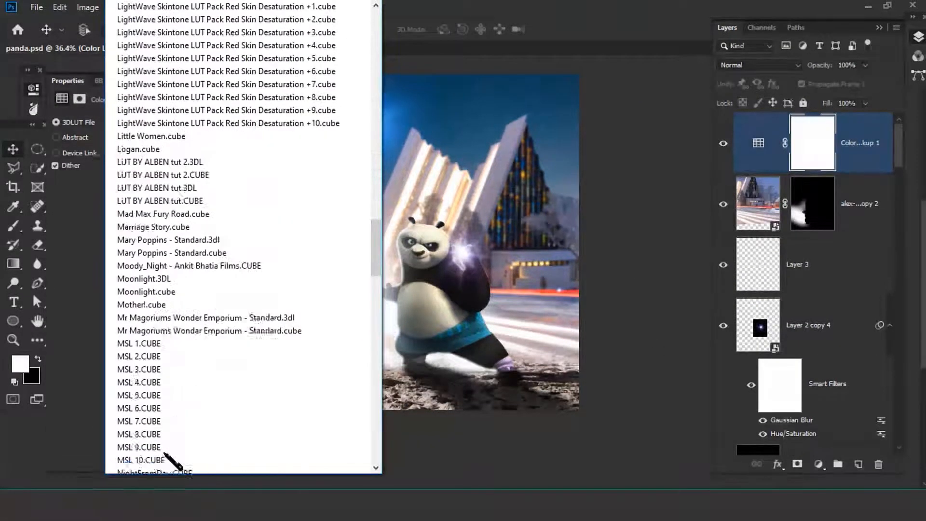
pyautogui.click(178, 126)
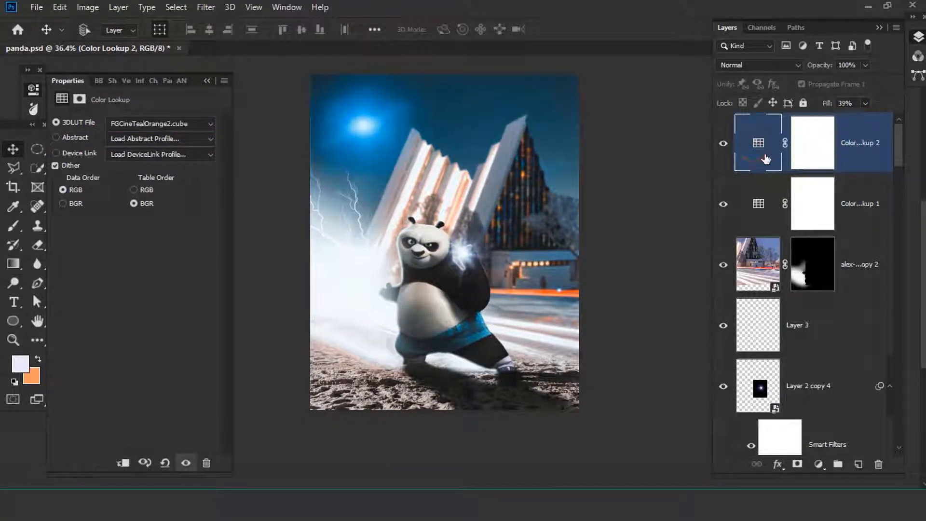
pyautogui.click(731, 210)
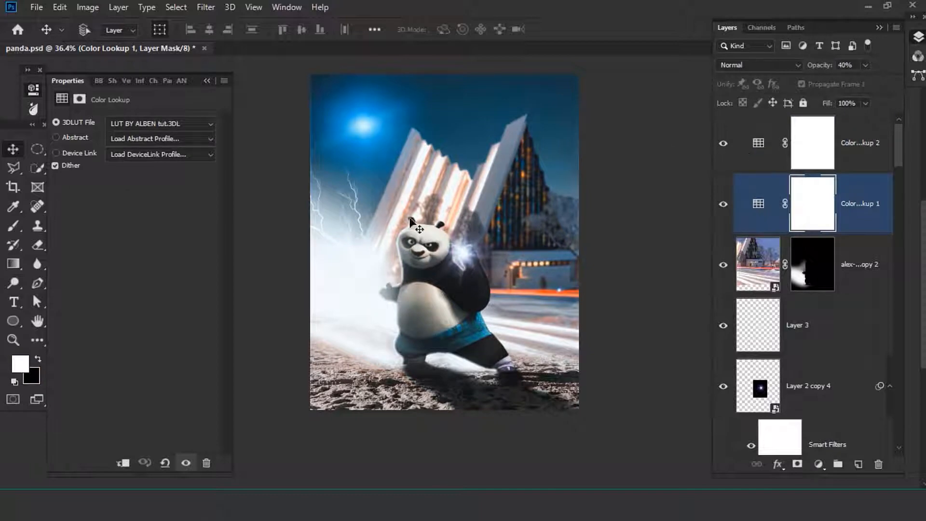
# Place the orange spark explosion photo below the Color Lookup adjustments and set its blend mode to Screen.
pyautogui.press('h')
pyautogui.scroll(4, 416, 313)
pyautogui.scroll(-1, 412, 311)
pyautogui.moveTo(418, 302); pyautogui.dragTo(453, 317)
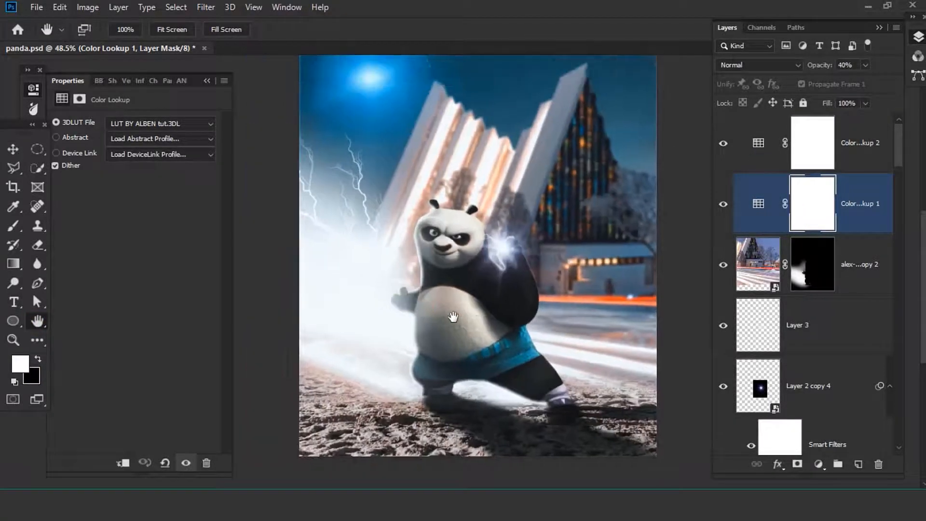
pyautogui.scroll(7, 453, 317)
pyautogui.scroll(-7, 451, 281)
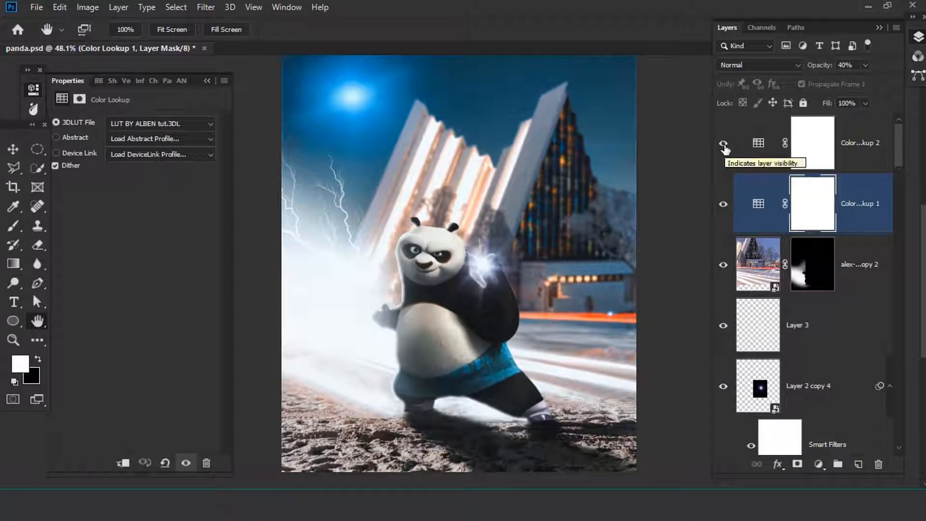
pyautogui.click(755, 328)
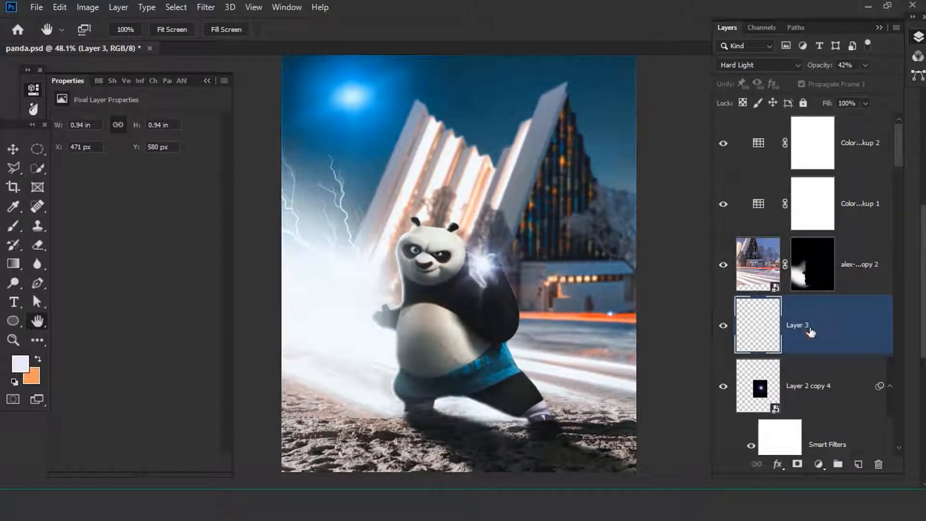
pyautogui.click(813, 282)
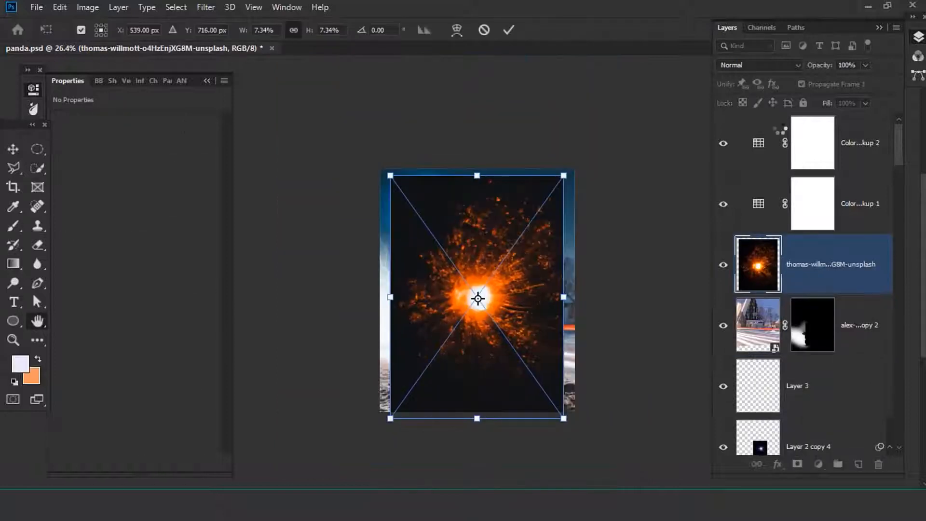
pyautogui.press('Return')
pyautogui.click(759, 65)
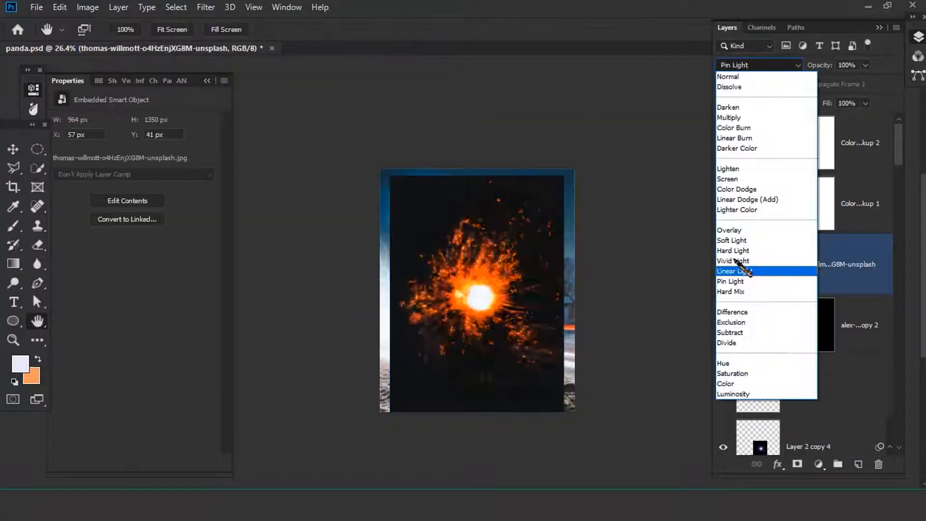
pyautogui.click(732, 176)
# Enlarge the spark image to about 2132 × 2986 px and position it so the sparks cover the ground and legs at the lower right.
pyautogui.click(13, 149)
pyautogui.hotkey('ctrl', '-')
pyautogui.hotkey('ctrl', '-')
pyautogui.moveTo(494, 371); pyautogui.dragTo(854, 446)
pyautogui.moveTo(526, 350); pyautogui.dragTo(522, 367)
pyautogui.press('Return')
pyautogui.hotkey('ctrl', '0')
# Apply a Field Blur to the spark layer, with light bokeh 38%, bokeh color 0% and light range 195–255.
pyautogui.click(206, 7)
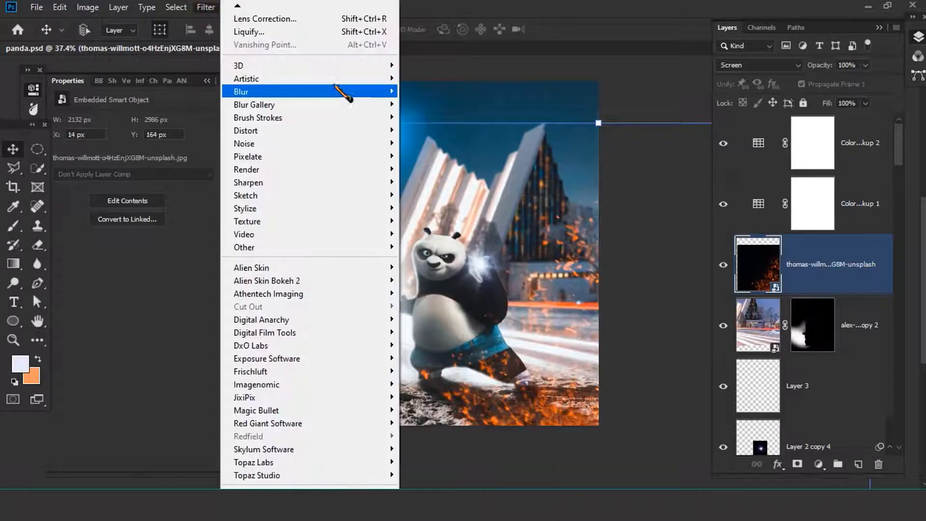
pyautogui.moveTo(391, 104)
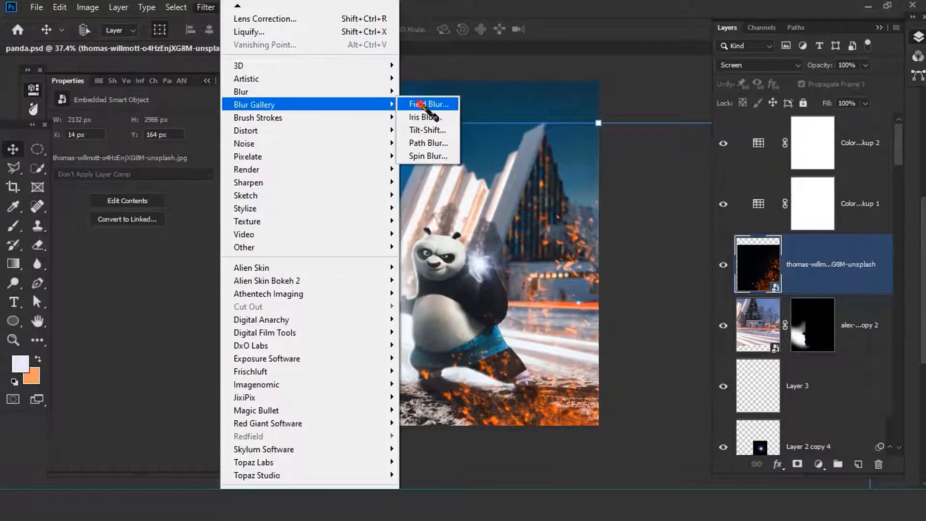
pyautogui.click(425, 104)
pyautogui.moveTo(788, 333); pyautogui.dragTo(829, 333)
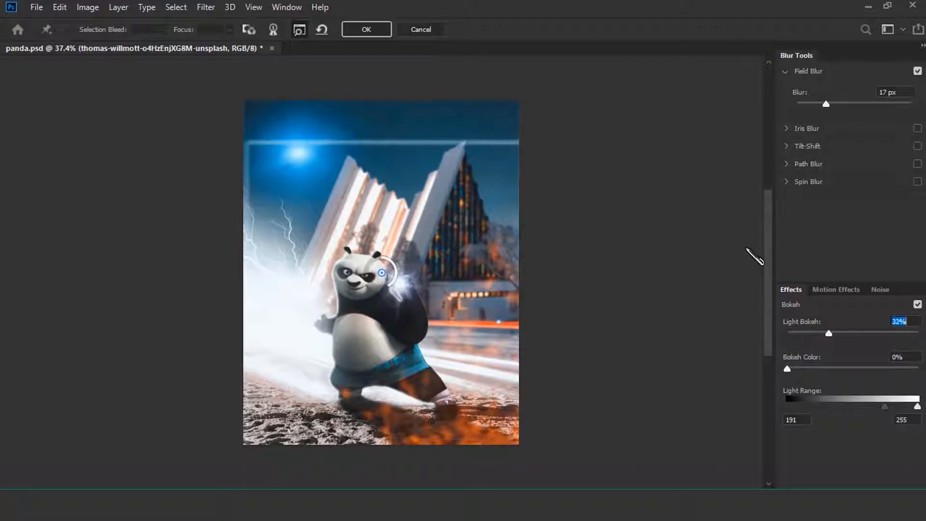
pyautogui.moveTo(826, 103); pyautogui.dragTo(846, 104)
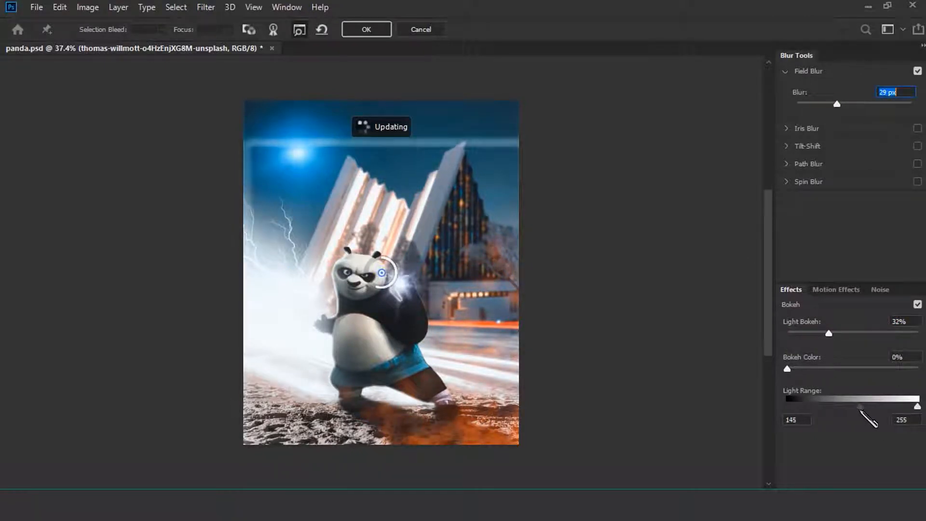
pyautogui.moveTo(861, 407); pyautogui.dragTo(896, 412)
pyautogui.moveTo(829, 333)
pyautogui.mouseDown()
pyautogui.moveTo(787, 341)
pyautogui.moveTo(838, 334)
pyautogui.mouseUp()
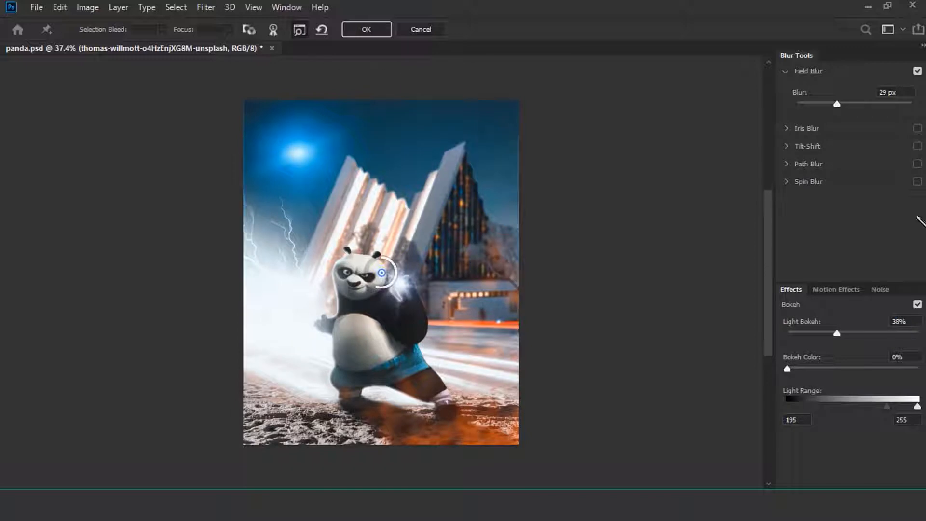
pyautogui.moveTo(816, 104); pyautogui.dragTo(826, 103)
pyautogui.press('Return')
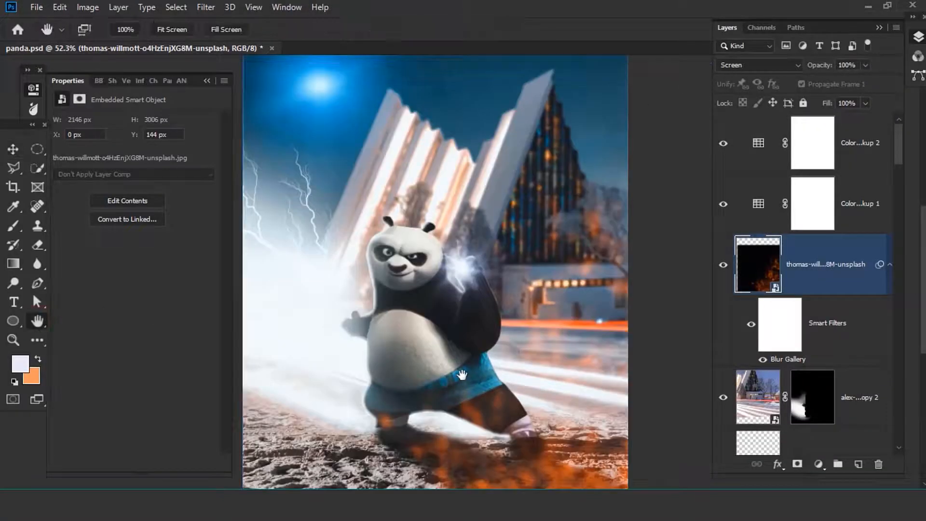
# Recolour the sparks blue with a Hue/Saturation change of hue -152, saturation -37 and lightness -17.
pyautogui.click(88, 8)
pyautogui.moveTo(103, 41)
pyautogui.click(268, 121)
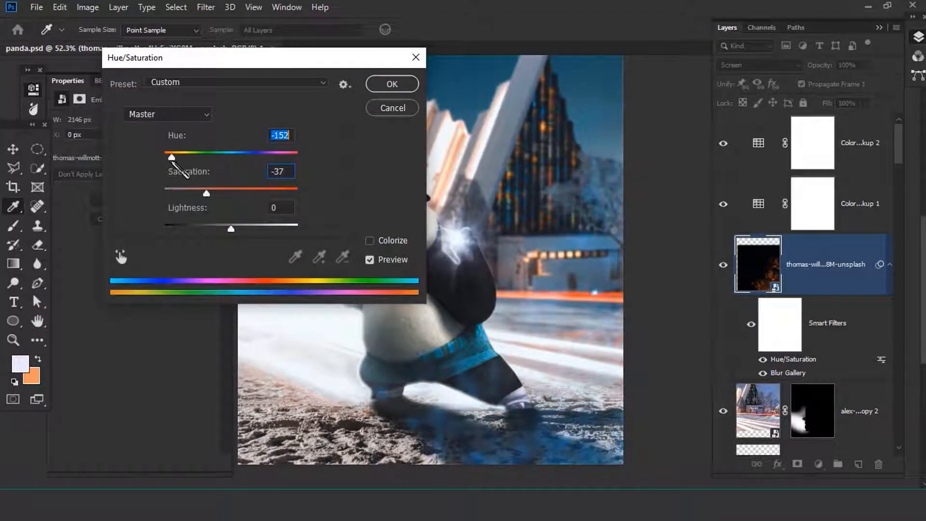
pyautogui.moveTo(305, 56); pyautogui.dragTo(166, 64)
pyautogui.moveTo(92, 234); pyautogui.dragTo(77, 235)
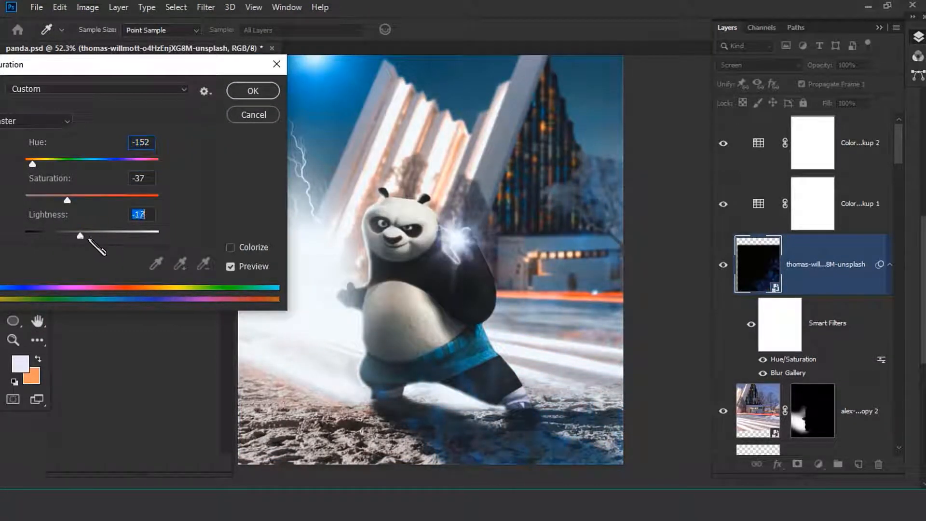
pyautogui.click(253, 90)
pyautogui.scroll(-2, 461, 255)
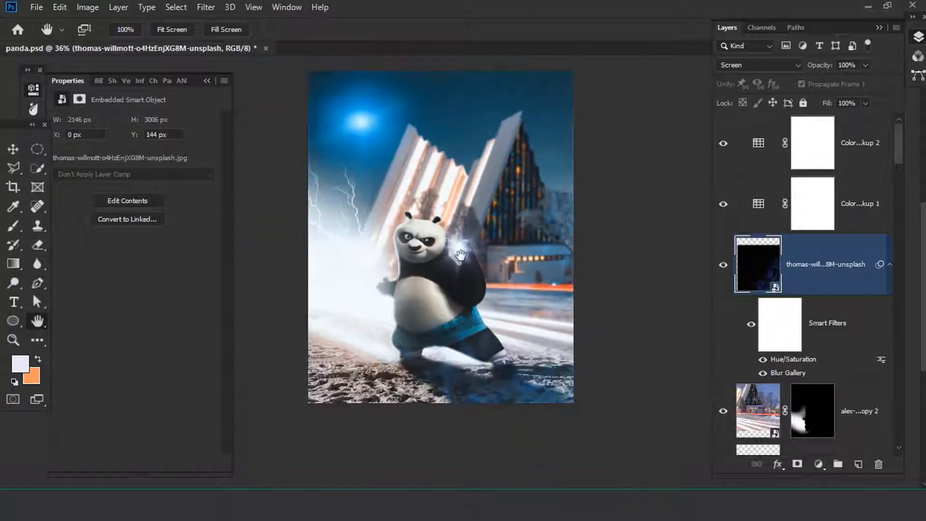
# Duplicate the panda's top clipped white Color Fill rim-light layer and feather the copy's mask by 9.2 px.
pyautogui.scroll(2, 460, 256)
pyautogui.scroll(-6, 723, 198)
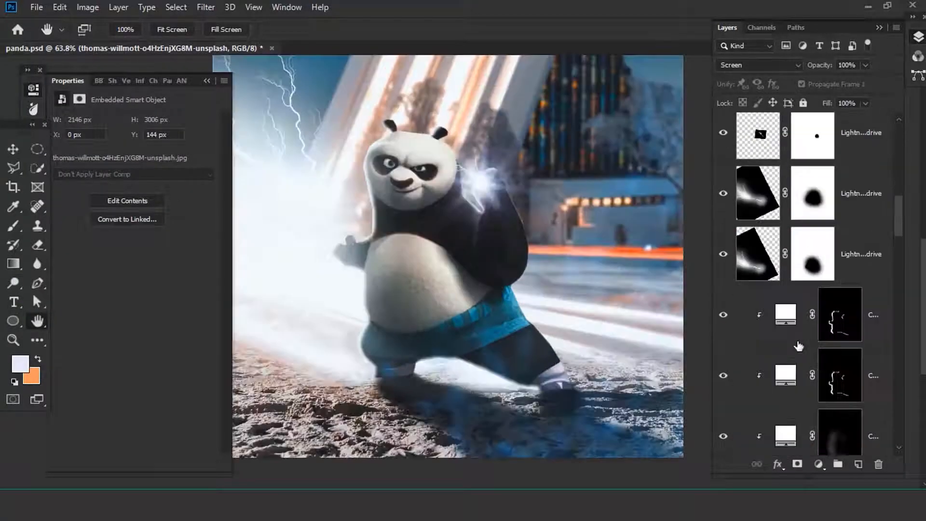
pyautogui.click(781, 201)
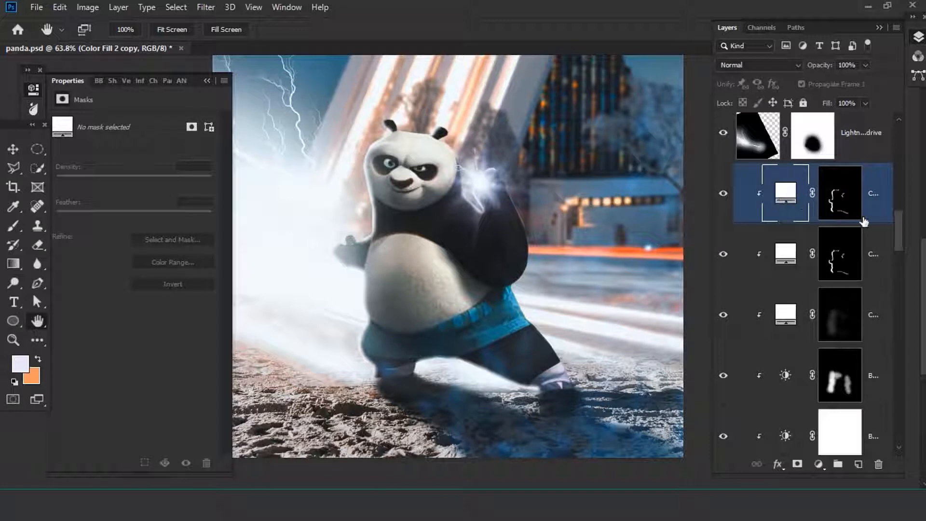
pyautogui.hotkey('ctrl', 'j')
pyautogui.click(842, 202)
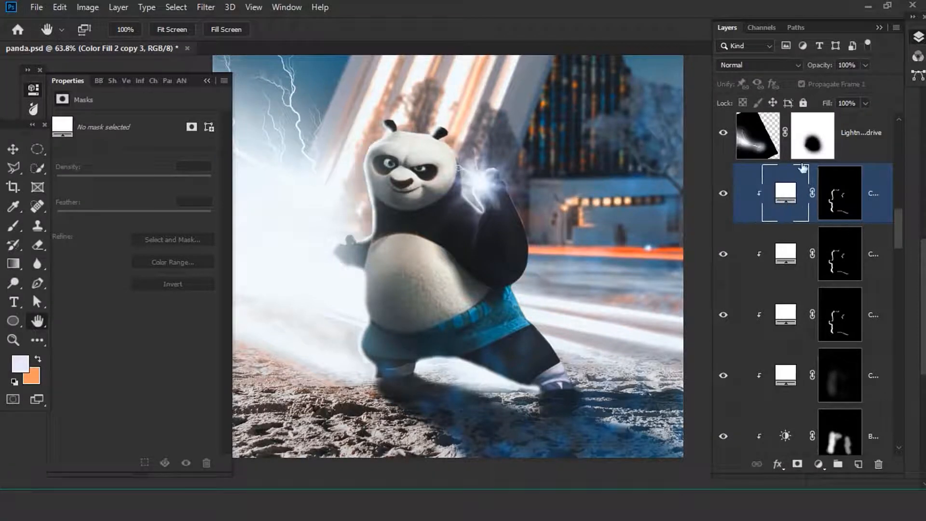
pyautogui.moveTo(123, 215)
pyautogui.mouseDown()
pyautogui.moveTo(131, 216)
pyautogui.moveTo(115, 214)
pyautogui.mouseUp()
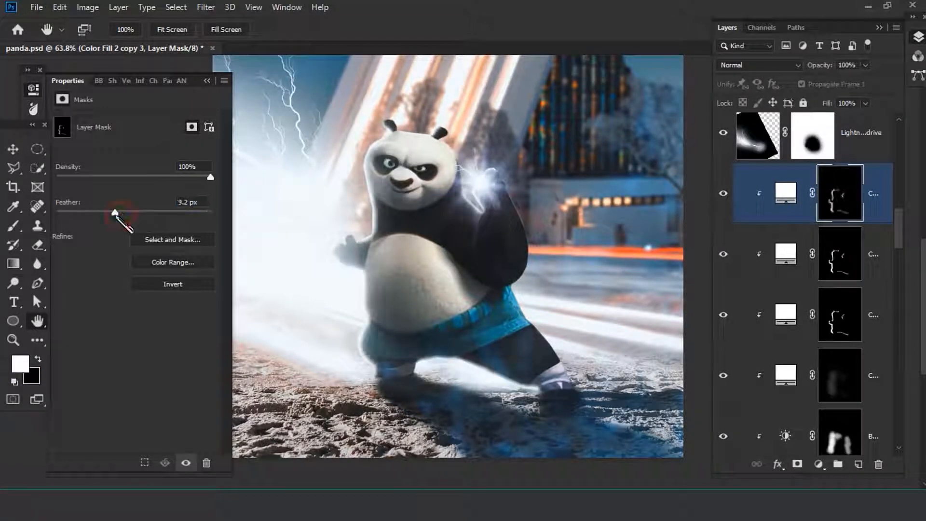
# Add a clipped Exposure adjustment of +1.32 above the rim-light fills and invert its mask to black.
pyautogui.click(819, 464)
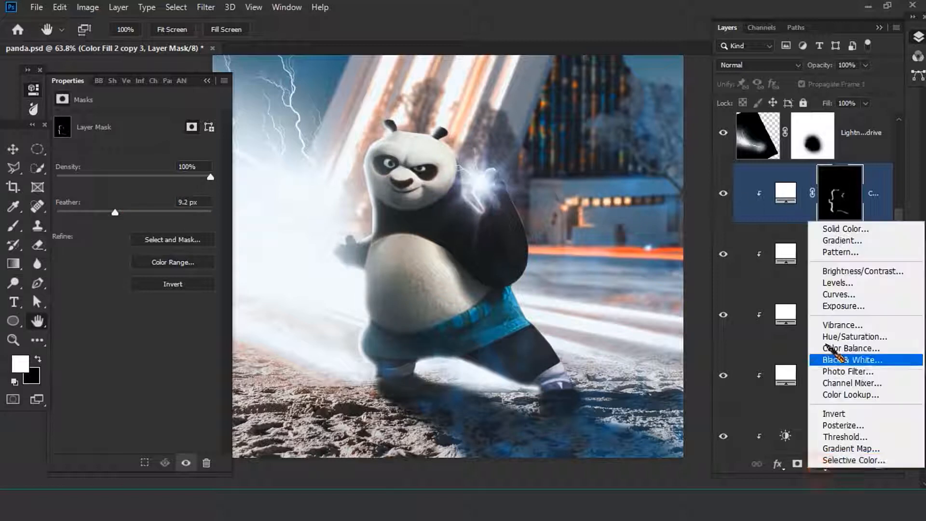
pyautogui.click(787, 306)
pyautogui.moveTo(134, 157); pyautogui.dragTo(149, 157)
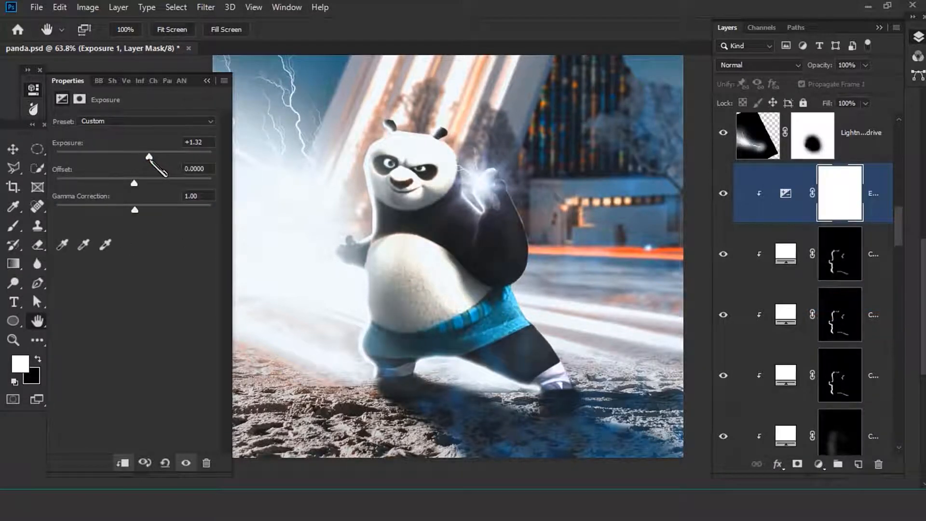
pyautogui.hotkey('ctrl', 'i')
# Paint the Exposure mask white along the left edge of the panda's head, neck and arm with a soft 35 px brush at 55% opacity.
pyautogui.scroll(10, 354, 270)
pyautogui.press('b')
pyautogui.scroll(-4, 392, 264)
pyautogui.moveTo(392, 265); pyautogui.dragTo(412, 301)
pyautogui.scroll(3, 412, 302)
pyautogui.rightClick(409, 302)
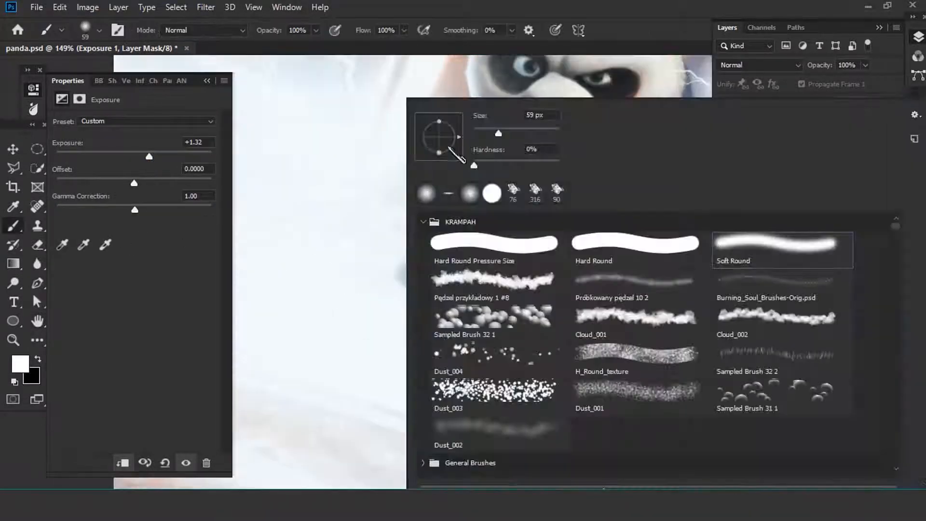
pyautogui.press('Return')
pyautogui.moveTo(498, 133)
pyautogui.mouseDown()
pyautogui.moveTo(484, 133)
pyautogui.moveTo(463, 288)
pyautogui.mouseUp()
pyautogui.moveTo(469, 261); pyautogui.dragTo(477, 207)
pyautogui.scroll(-3, 640, 163)
pyautogui.moveTo(497, 445); pyautogui.dragTo(460, 325)
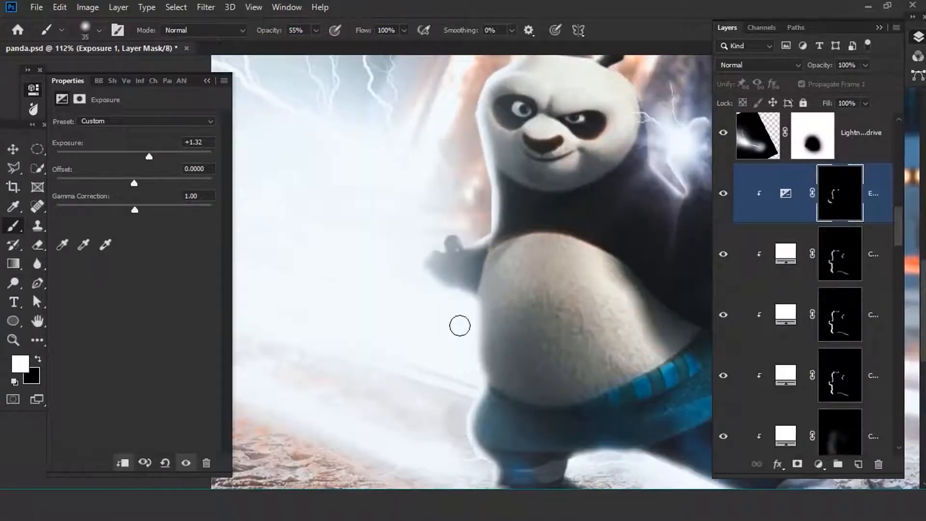
# Extend the white painting on the Exposure mask along the trousers, the underside of the legs and the top of the head.
pyautogui.moveTo(473, 459); pyautogui.dragTo(429, 322)
pyautogui.moveTo(430, 322); pyautogui.dragTo(445, 343)
pyautogui.moveTo(709, 377); pyautogui.dragTo(464, 372)
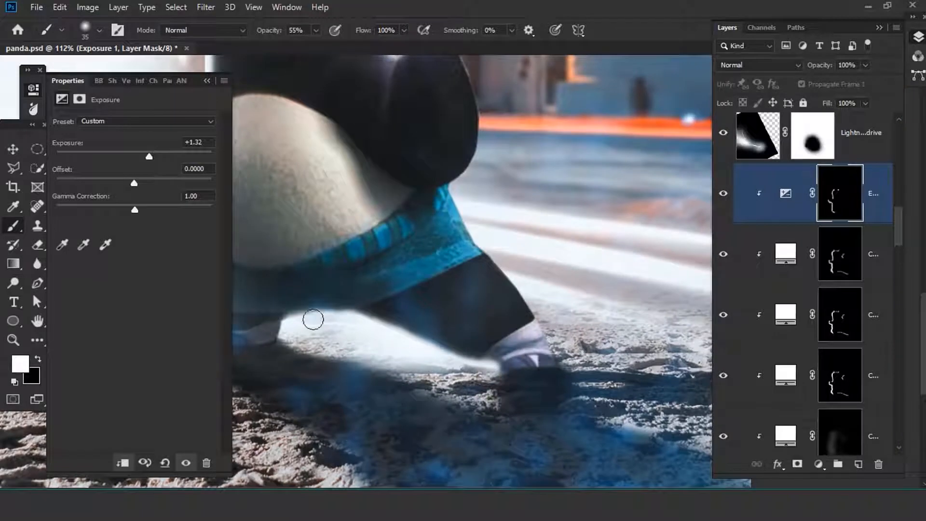
pyautogui.scroll(-3, 483, 369)
pyautogui.scroll(4, 437, 248)
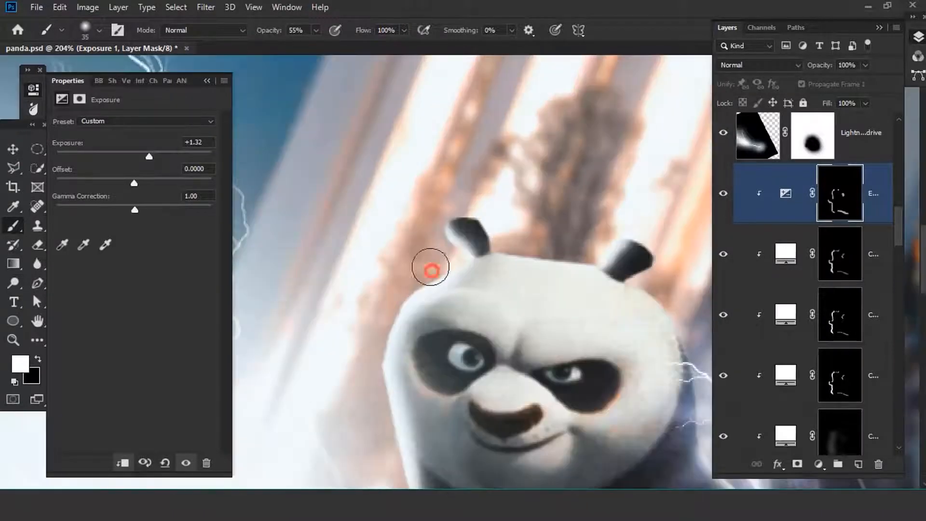
pyautogui.scroll(-1, 529, 258)
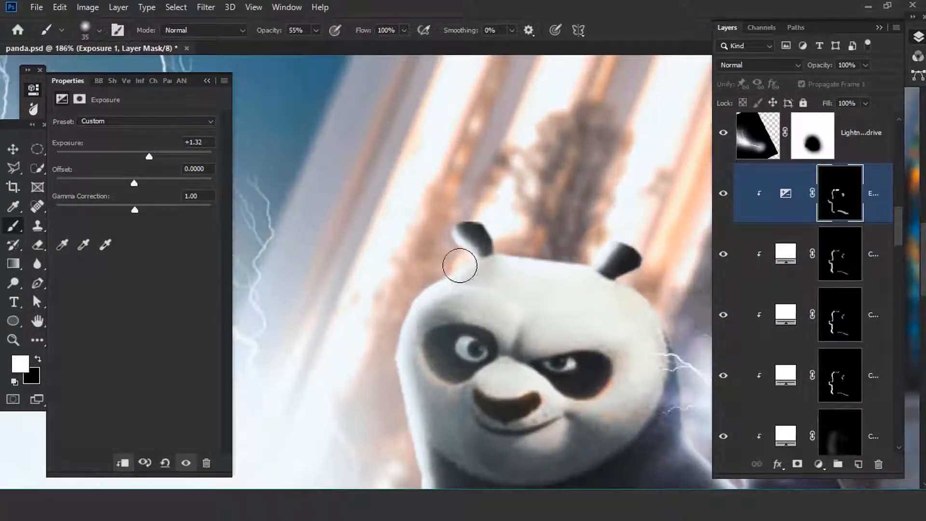
pyautogui.moveTo(459, 263); pyautogui.dragTo(415, 206)
# Paint the Exposure mask white over the left side of the panda's head, neck, chest and belly with a soft 62 px brush at 30% opacity.
pyautogui.rightClick(434, 172)
pyautogui.moveTo(489, 135); pyautogui.dragTo(501, 135)
pyautogui.press('Return')
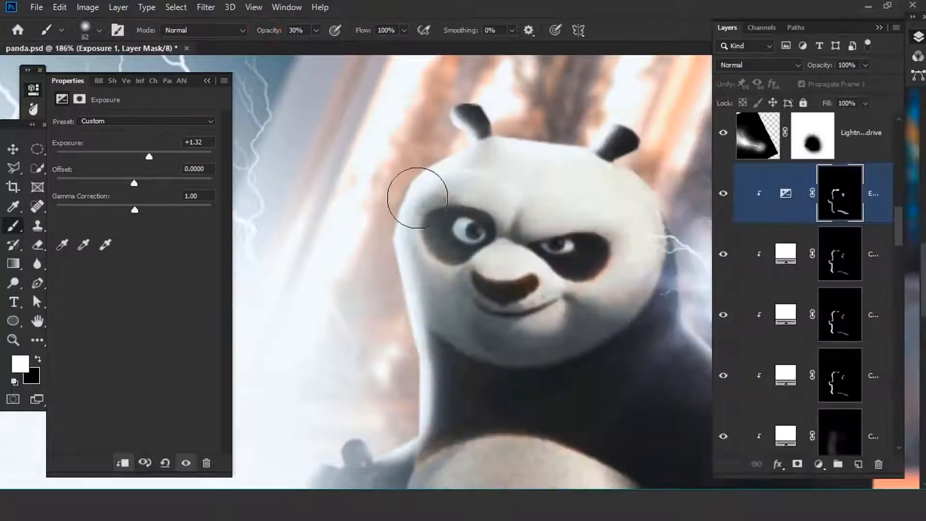
pyautogui.moveTo(417, 199); pyautogui.dragTo(426, 366)
pyautogui.moveTo(448, 409); pyautogui.dragTo(442, 236)
pyautogui.moveTo(429, 333)
pyautogui.mouseDown()
pyautogui.moveTo(439, 203)
pyautogui.moveTo(491, 399)
pyautogui.mouseUp()
pyautogui.moveTo(511, 420); pyautogui.dragTo(507, 327)
pyautogui.moveTo(409, 319)
pyautogui.mouseDown()
pyautogui.moveTo(407, 357)
pyautogui.moveTo(442, 381)
pyautogui.mouseUp()
pyautogui.scroll(-5, 476, 366)
pyautogui.moveTo(471, 271); pyautogui.dragTo(467, 192)
pyautogui.moveTo(472, 302)
pyautogui.mouseDown()
pyautogui.moveTo(463, 396)
pyautogui.moveTo(472, 360)
pyautogui.mouseUp()
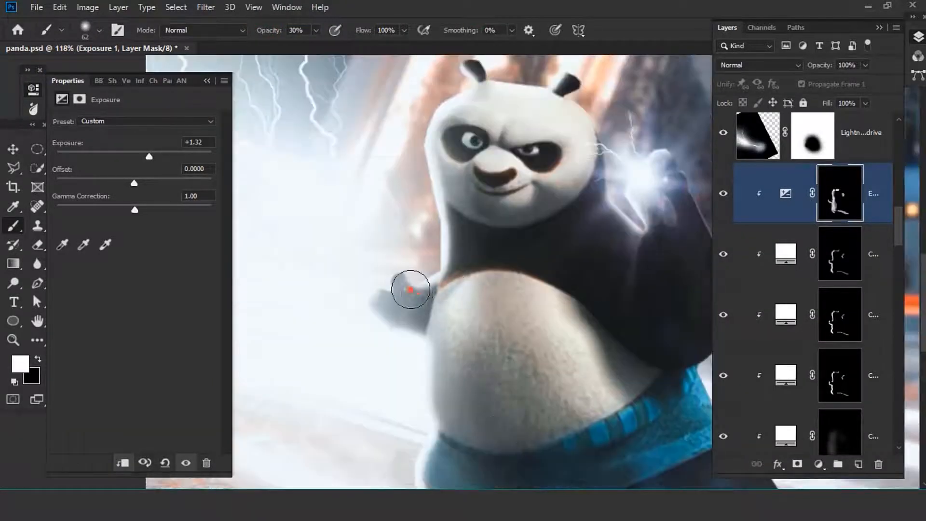
pyautogui.scroll(-3, 453, 200)
pyautogui.scroll(-2, 507, 288)
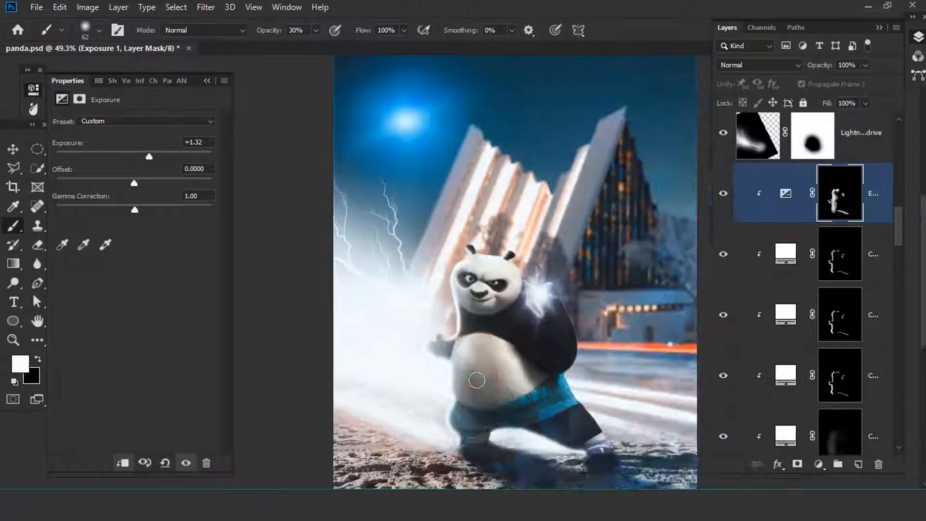
# Broaden the white painting on the Exposure mask over the panda's belly and head with a soft 118 px brush at 30% opacity.
pyautogui.rightClick(405, 96)
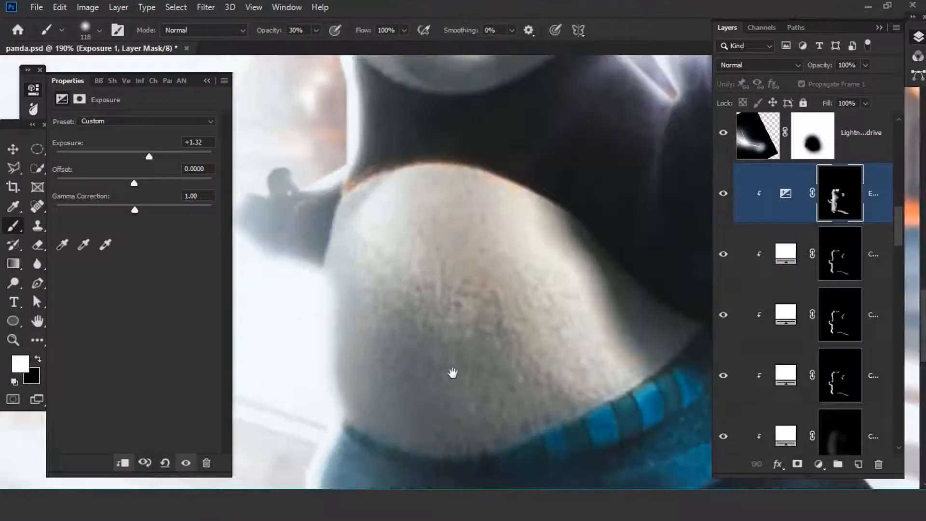
pyautogui.scroll(-3, 451, 373)
pyautogui.scroll(4, 393, 378)
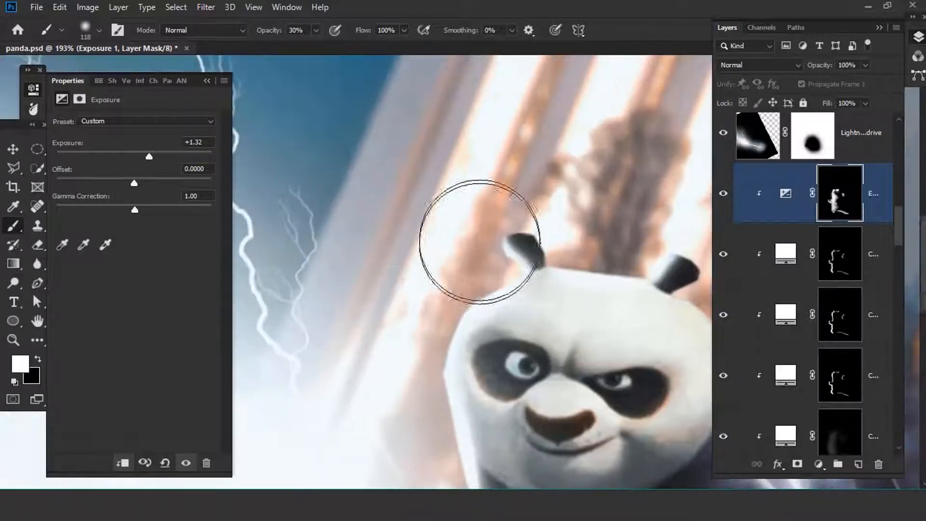
pyautogui.click(483, 434)
pyautogui.scroll(-8, 432, 342)
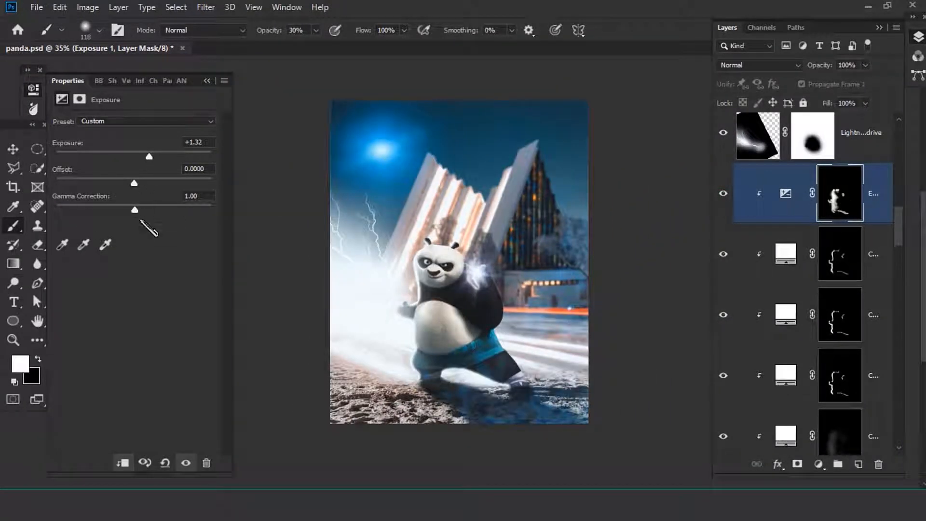
# Feather the mask of Color Fill 2 copy 3 by 25.5 px and the mask of Color Fill 2 copy by 8.3 px.
pyautogui.click(79, 99)
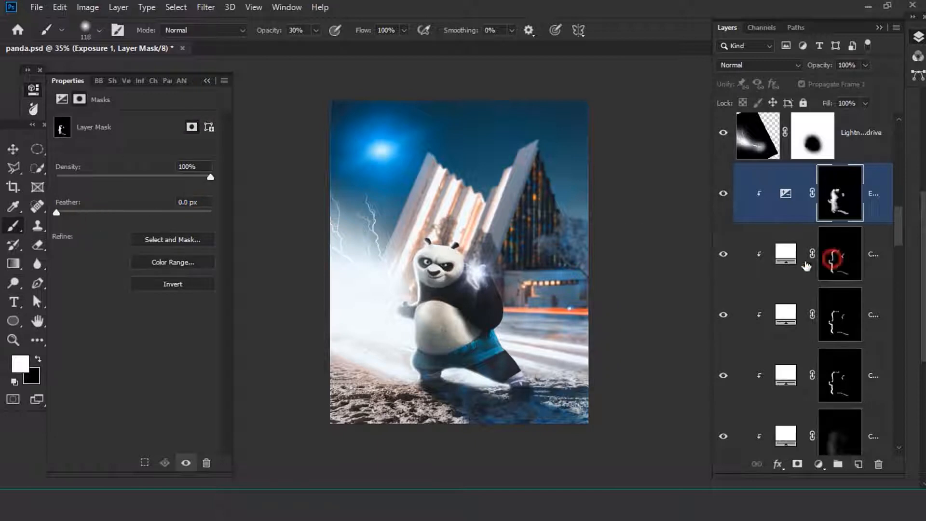
pyautogui.click(833, 259)
pyautogui.moveTo(57, 212); pyautogui.dragTo(128, 212)
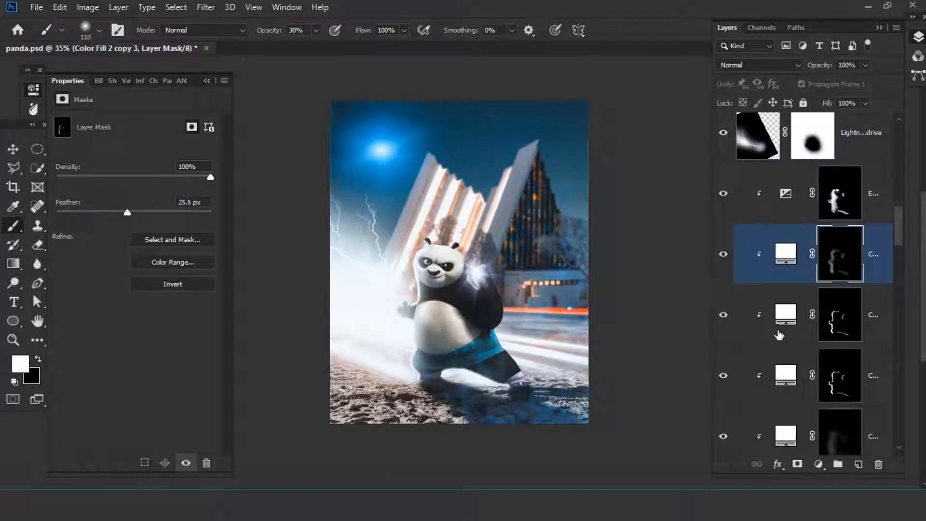
pyautogui.click(779, 335)
pyautogui.click(724, 316)
pyautogui.click(842, 321)
pyautogui.moveTo(56, 213); pyautogui.dragTo(111, 214)
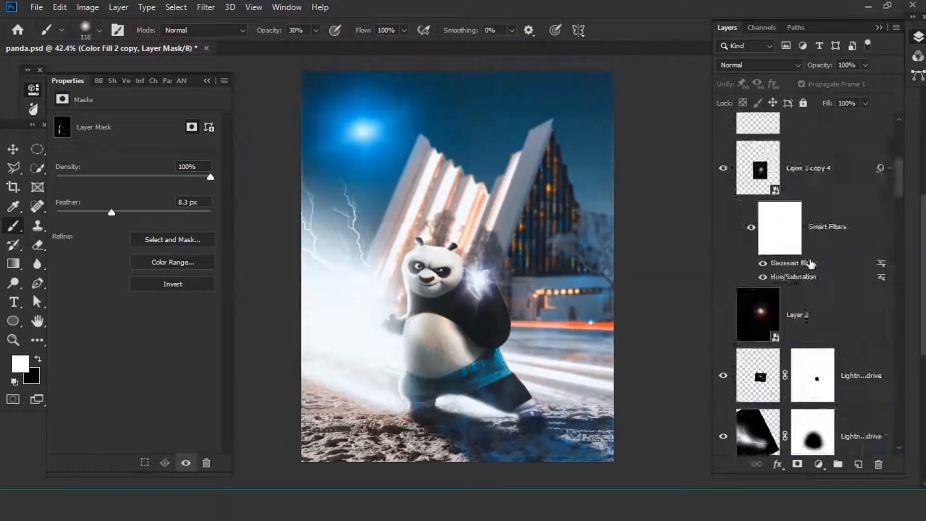
# Create a new layer above the colour lookups and fill it with the merged composite using Apply Image.
pyautogui.scroll(5, 811, 265)
pyautogui.click(840, 145)
pyautogui.click(858, 464)
pyautogui.click(87, 7)
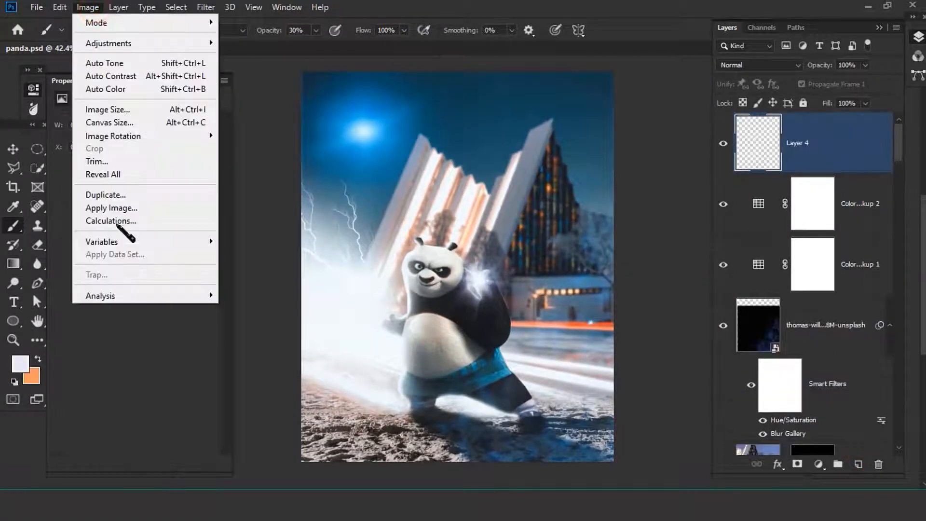
pyautogui.click(111, 208)
pyautogui.click(584, 120)
# Apply the Topaz Adjust 5 filter to Layer 4 with the HDR Collection's Dynamic Pop II preset.
pyautogui.click(206, 7)
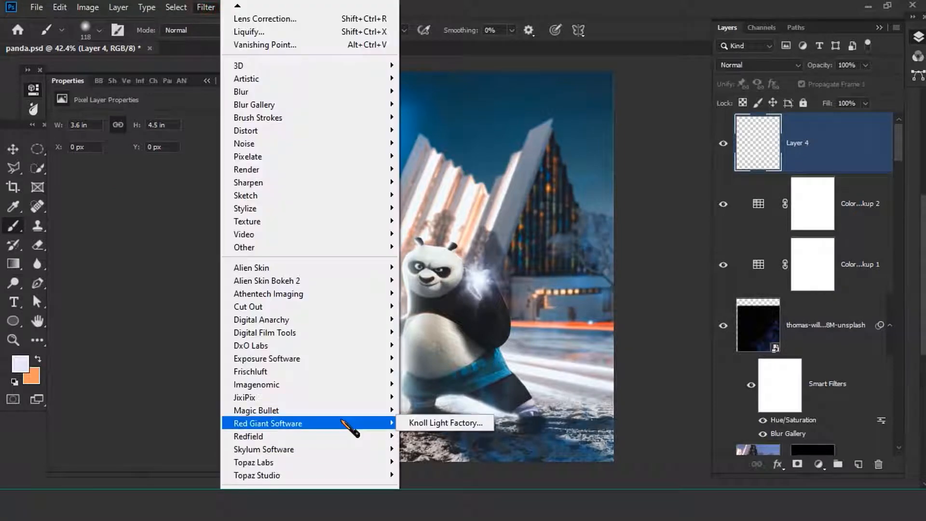
pyautogui.moveTo(349, 444)
pyautogui.moveTo(348, 462)
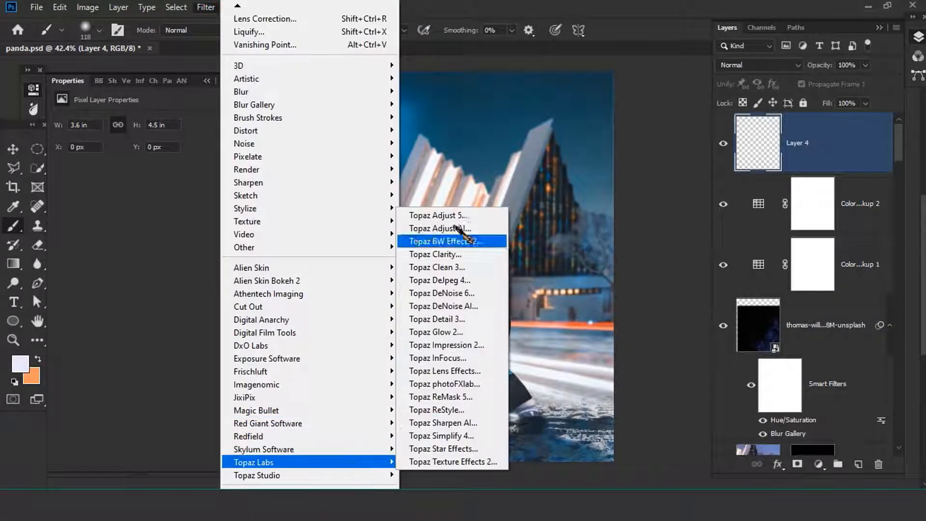
pyautogui.click(437, 216)
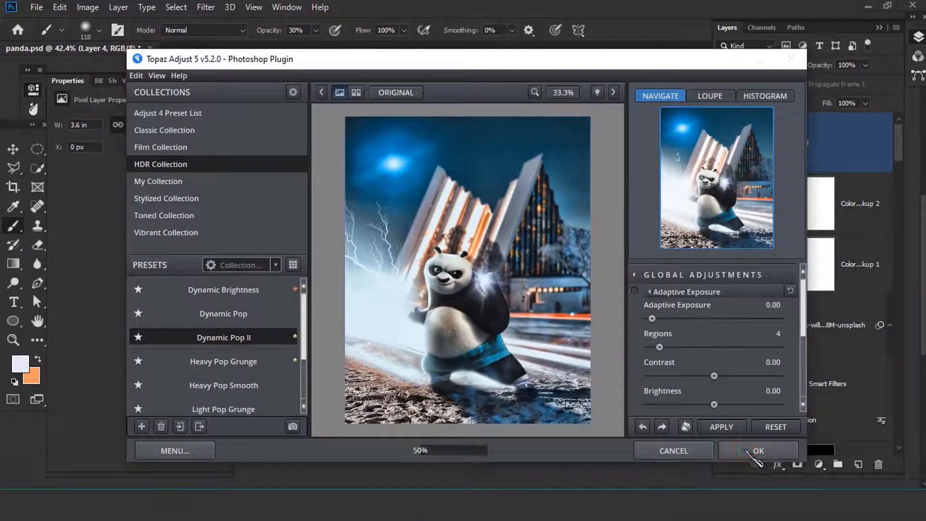
pyautogui.click(746, 451)
# Add a black mask to Layer 4 and paint it white over the rocky ground with a soft 188 px brush at 30% opacity.
pyautogui.keyDown('alt'); pyautogui.click(799, 463); pyautogui.keyUp('alt')
pyautogui.moveTo(432, 296); pyautogui.dragTo(475, 152)
pyautogui.rightClick(476, 151)
pyautogui.moveTo(522, 132); pyautogui.dragTo(536, 131)
pyautogui.click(489, 7)
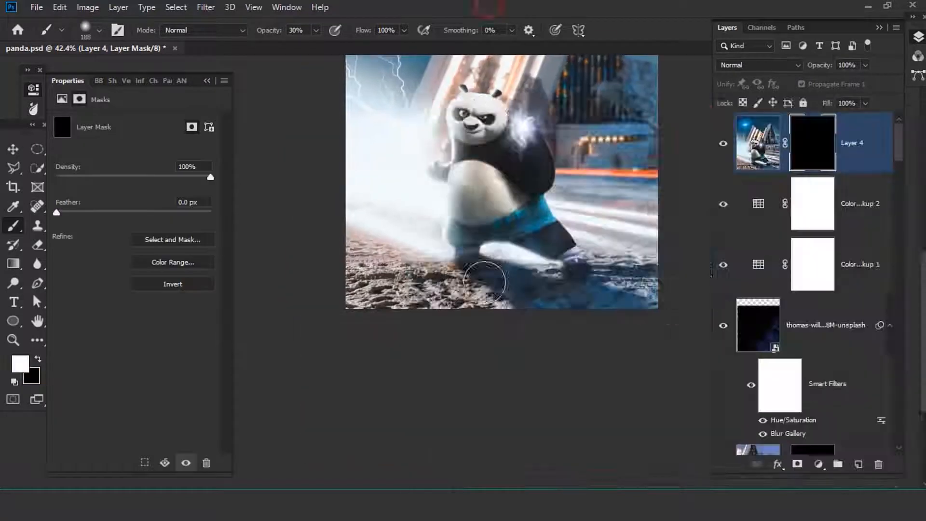
pyautogui.scroll(8, 457, 271)
pyautogui.scroll(-3, 385, 300)
pyautogui.moveTo(386, 299); pyautogui.dragTo(432, 329)
pyautogui.moveTo(371, 317); pyautogui.dragTo(464, 316)
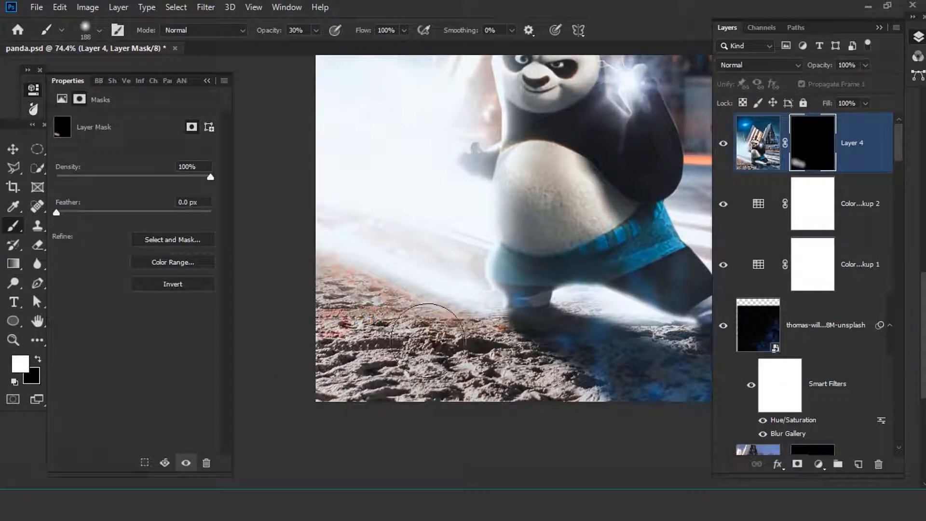
pyautogui.scroll(-5, 526, 337)
pyautogui.moveTo(478, 353); pyautogui.dragTo(590, 349)
# Paint Layer 4's mask white over the panda's trousers, belly and body with the 188 px brush.
pyautogui.scroll(5, 478, 270)
pyautogui.click(519, 216)
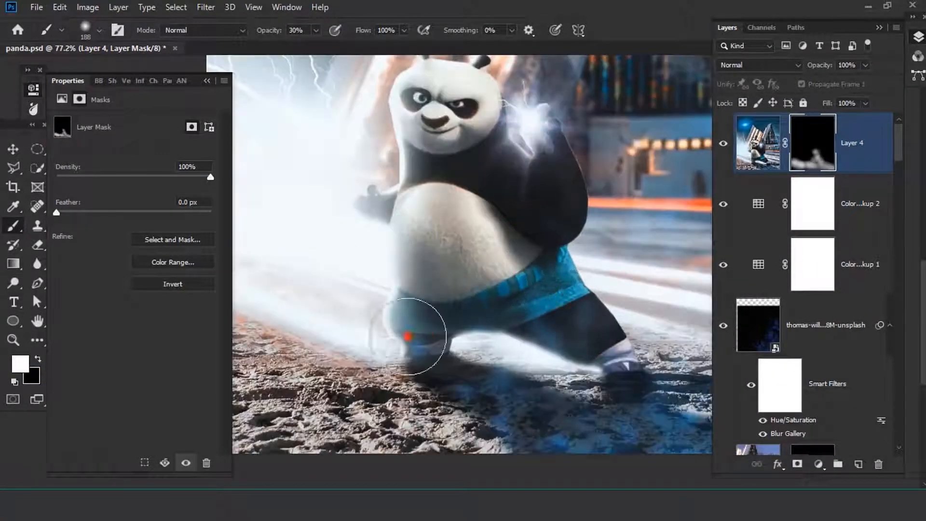
pyautogui.scroll(4, 408, 336)
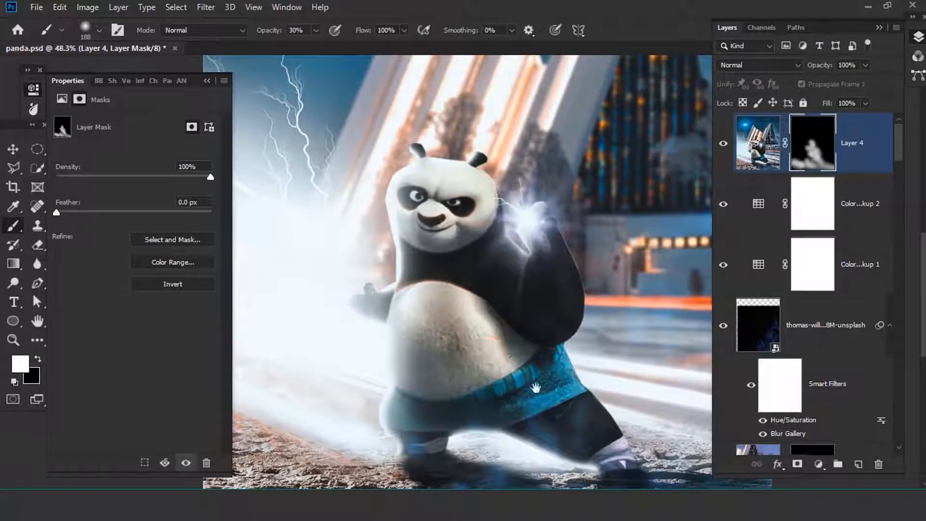
pyautogui.scroll(-5, 534, 382)
# Paint Layer 4's mask white over the building, light trails and street with a soft 300 px brush, and compare the layer on and off.
pyautogui.rightClick(397, 415)
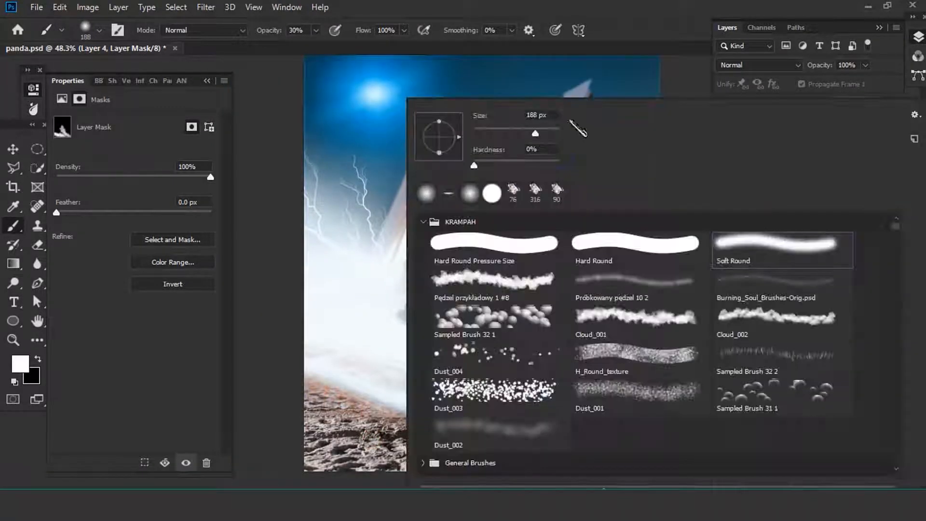
pyautogui.press('Escape')
pyautogui.press(']')
pyautogui.moveTo(578, 255)
pyautogui.mouseDown()
pyautogui.moveTo(640, 289)
pyautogui.moveTo(409, 222)
pyautogui.moveTo(688, 374)
pyautogui.moveTo(570, 142)
pyautogui.moveTo(593, 251)
pyautogui.moveTo(676, 326)
pyautogui.moveTo(468, 352)
pyautogui.moveTo(366, 273)
pyautogui.mouseUp()
pyautogui.scroll(-4, 675, 325)
pyautogui.scroll(4, 688, 426)
pyautogui.scroll(-4, 579, 342)
pyautogui.scroll(5, 437, 301)
pyautogui.scroll(-5, 510, 349)
pyautogui.moveTo(619, 371); pyautogui.dragTo(541, 406)
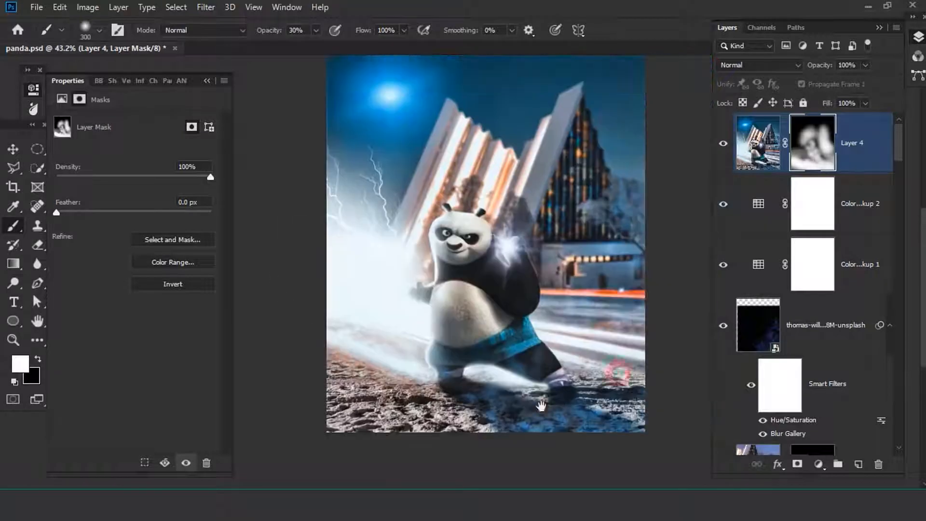
pyautogui.click(724, 145)
pyautogui.click(724, 145)
pyautogui.scroll(4, 542, 311)
pyautogui.scroll(-4, 536, 308)
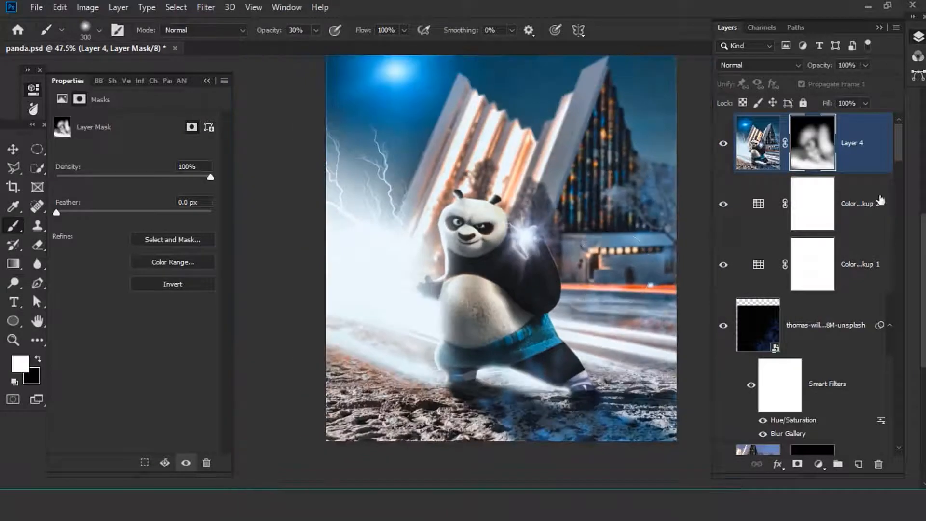
# Soften the Adjust effect by painting Layer 4's mask black over the ground, panda and building with a 700 px brush at 12% opacity.
pyautogui.scroll(2, 531, 145)
pyautogui.scroll(2, 440, 313)
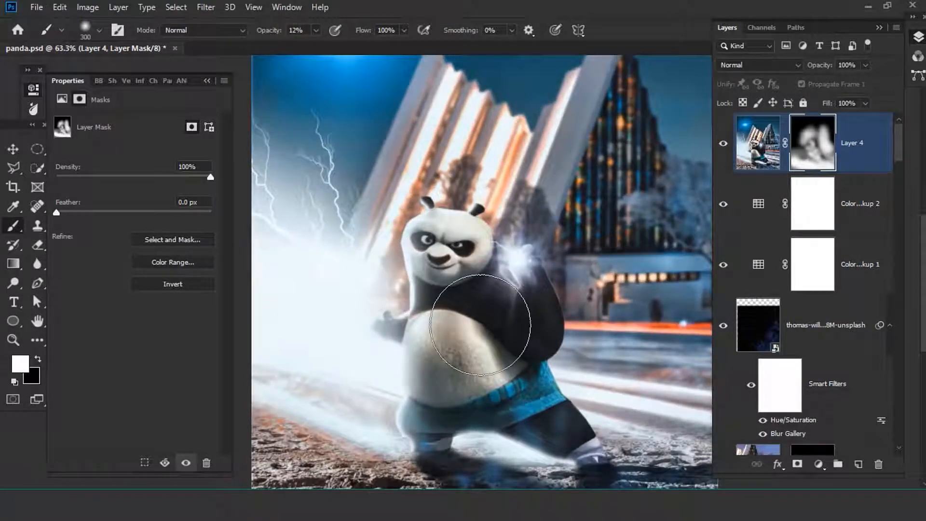
pyautogui.press(']')
pyautogui.press(']')
pyautogui.press(']')
pyautogui.press(']')
pyautogui.scroll(-4, 470, 335)
pyautogui.press('x')
pyautogui.moveTo(365, 403); pyautogui.dragTo(523, 409)
pyautogui.moveTo(471, 302); pyautogui.dragTo(550, 299)
pyautogui.moveTo(352, 360); pyautogui.dragTo(555, 374)
pyautogui.moveTo(439, 302); pyautogui.dragTo(543, 248)
pyautogui.moveTo(467, 406); pyautogui.dragTo(507, 407)
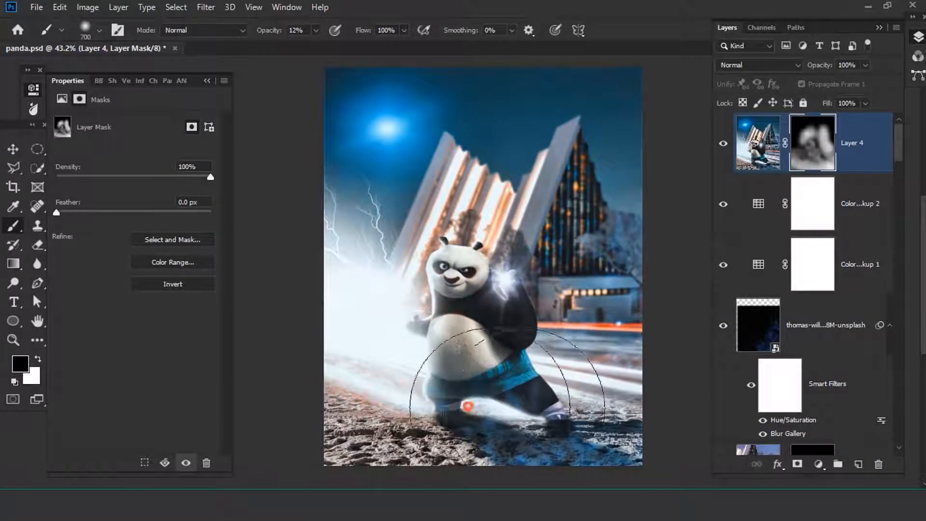
pyautogui.scroll(-1, 467, 407)
# Create a new layer above Layer 4 and fill it with the merged composite using Apply Image.
pyautogui.click(859, 464)
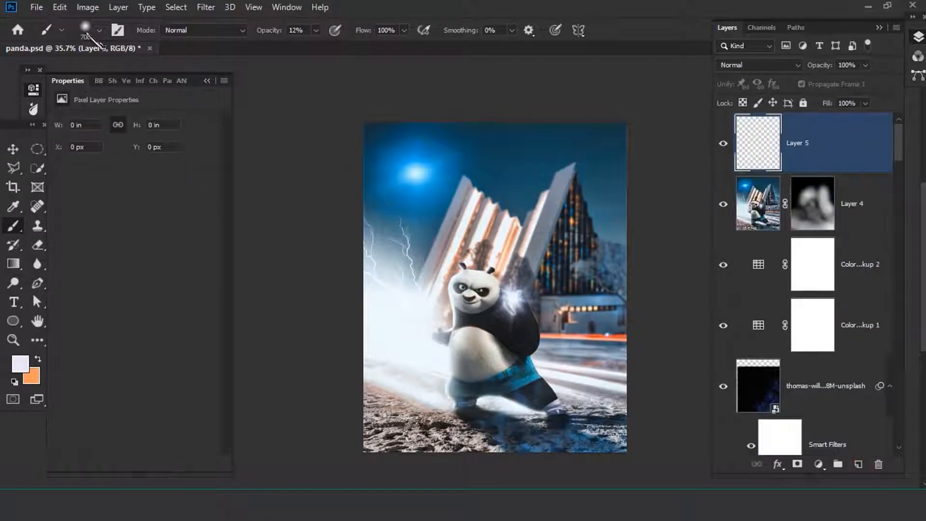
pyautogui.click(87, 7)
pyautogui.click(121, 205)
pyautogui.click(585, 122)
pyautogui.scroll(2, 449, 330)
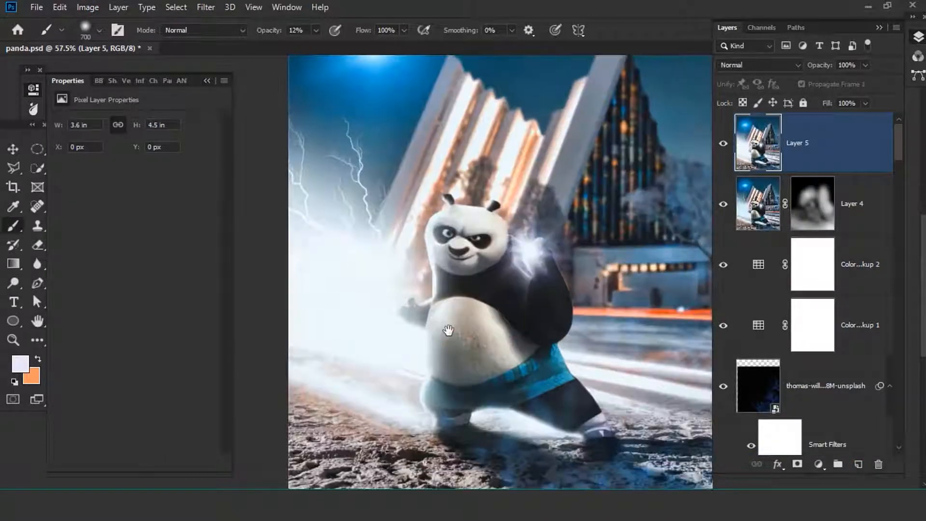
pyautogui.scroll(1, 449, 331)
pyautogui.scroll(-3, 435, 310)
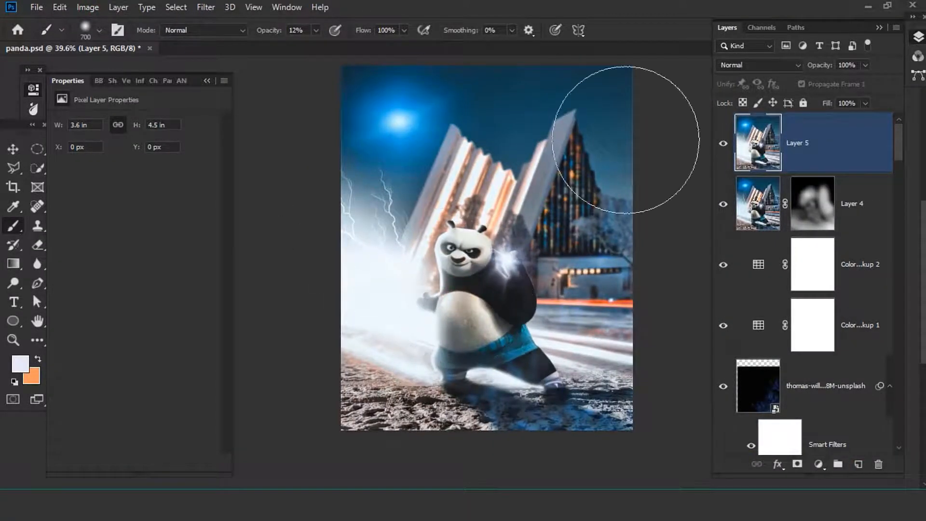
# Apply the Topaz Impression 2 filter to Layer 5 with a medium number of strokes and a slightly reduced brush size.
pyautogui.click(206, 7)
pyautogui.moveTo(289, 462)
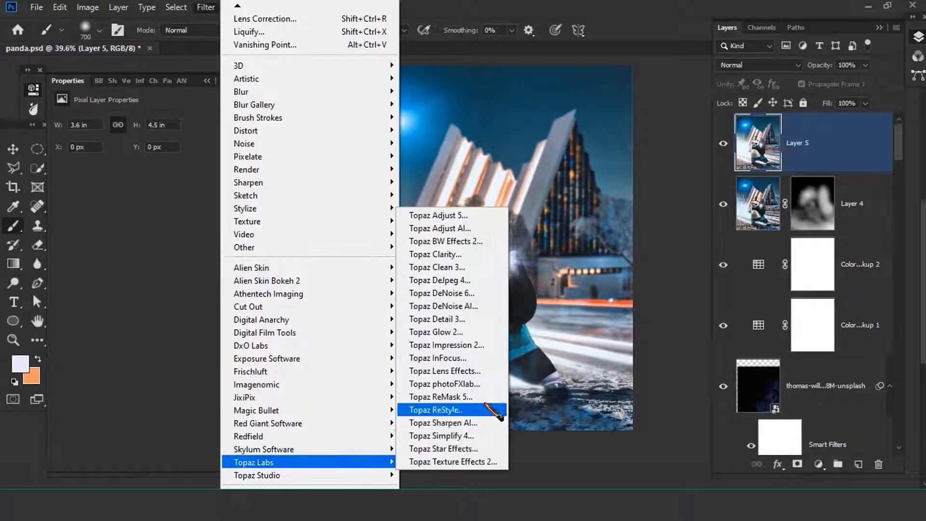
pyautogui.click(492, 410)
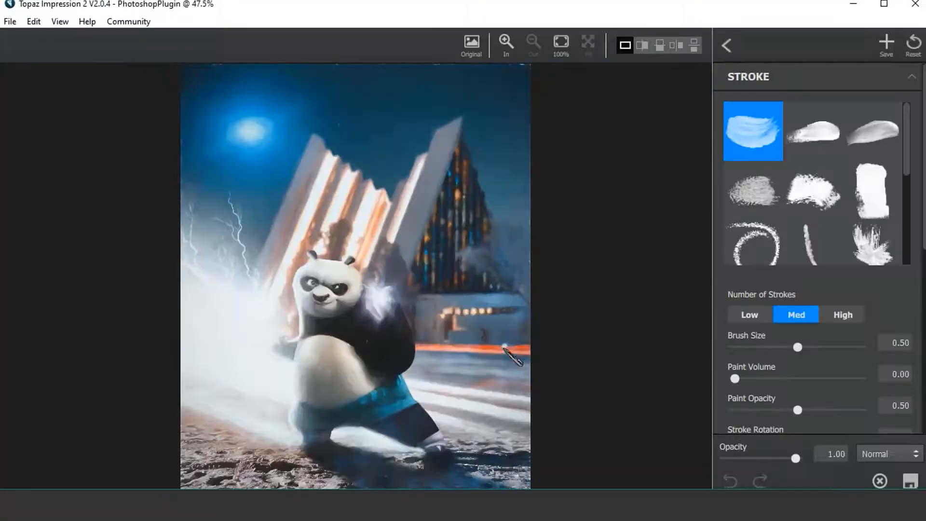
pyautogui.moveTo(798, 347); pyautogui.dragTo(788, 347)
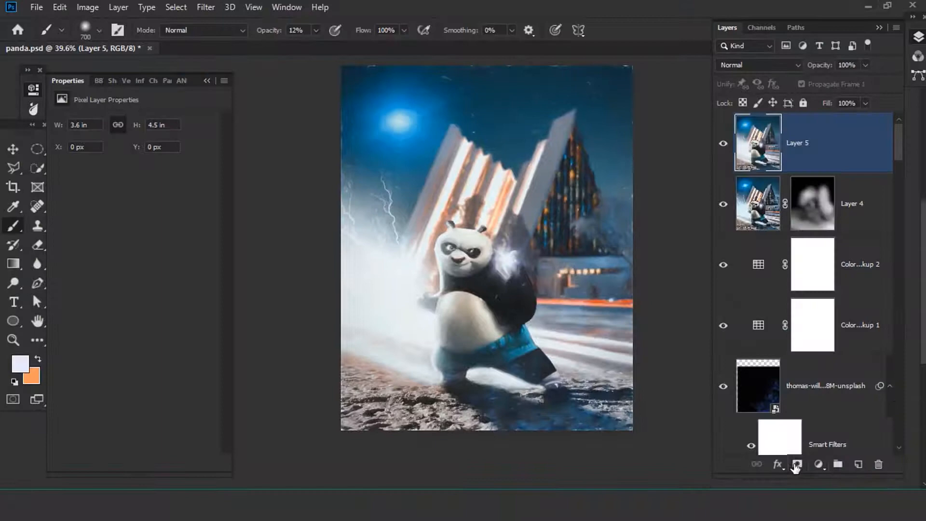
# Add a black mask to Layer 5 and paint it white along the panda's left neck edge and arm with a soft 31 px brush at 41% opacity.
pyautogui.click(796, 467)
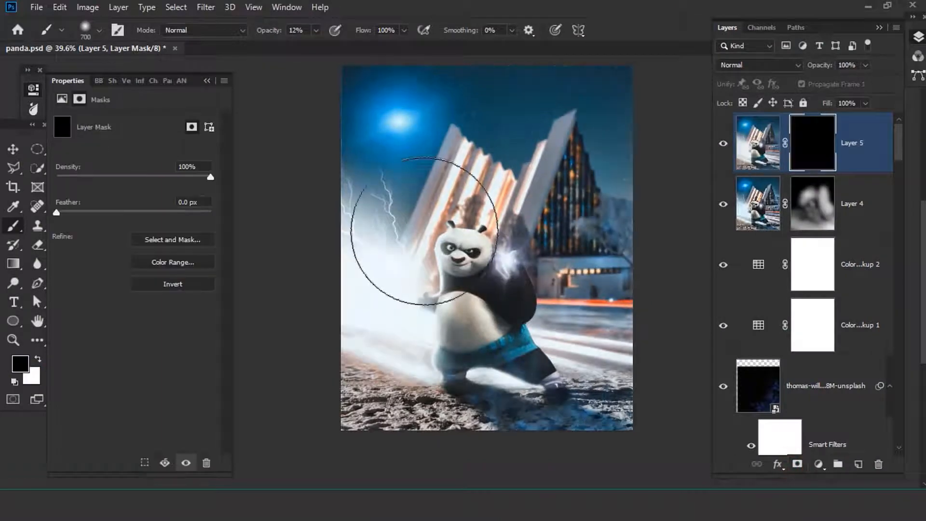
pyautogui.rightClick(487, 133)
pyautogui.press('Return')
pyautogui.scroll(8, 487, 271)
pyautogui.moveTo(401, 244)
pyautogui.mouseDown()
pyautogui.moveTo(590, 215)
pyautogui.moveTo(527, 236)
pyautogui.mouseUp()
pyautogui.press('x')
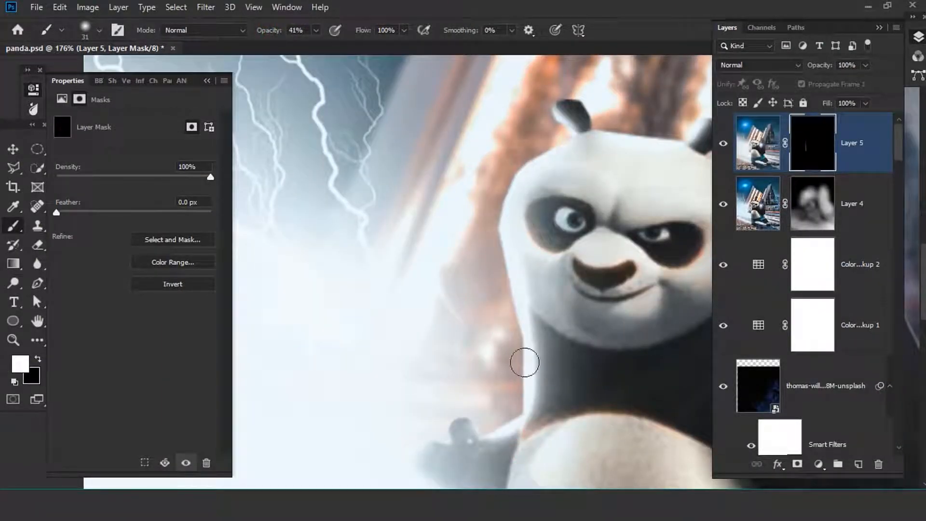
pyautogui.moveTo(529, 438); pyautogui.dragTo(530, 312)
pyautogui.moveTo(466, 378); pyautogui.dragTo(431, 355)
# Extend the white painting on Layer 5's mask down the left edge of the panda's belly, trousers and foot.
pyautogui.scroll(-3, 431, 355)
pyautogui.moveTo(498, 385)
pyautogui.mouseDown()
pyautogui.moveTo(471, 224)
pyautogui.moveTo(463, 198)
pyautogui.mouseUp()
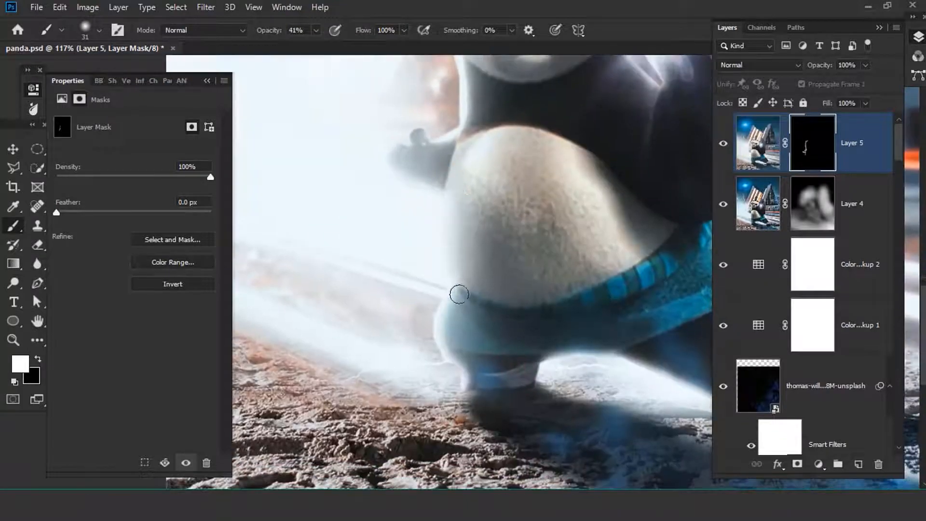
pyautogui.moveTo(460, 94); pyautogui.dragTo(442, 331)
pyautogui.scroll(-1, 442, 269)
# Paint Layer 5's mask white along the panda's raised arm, right trouser edge and underside of the legs, and touch up the left face edge.
pyautogui.moveTo(656, 277); pyautogui.dragTo(573, 255)
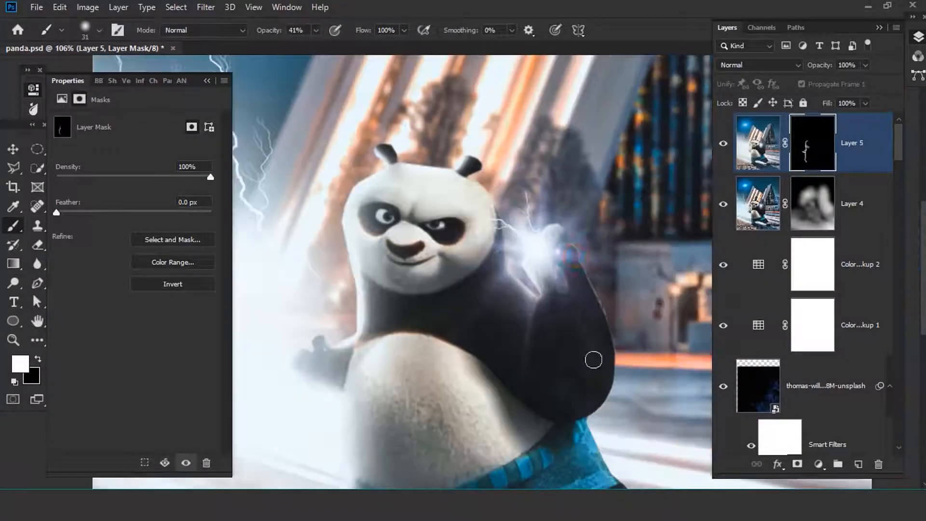
pyautogui.moveTo(585, 428); pyautogui.dragTo(453, 224)
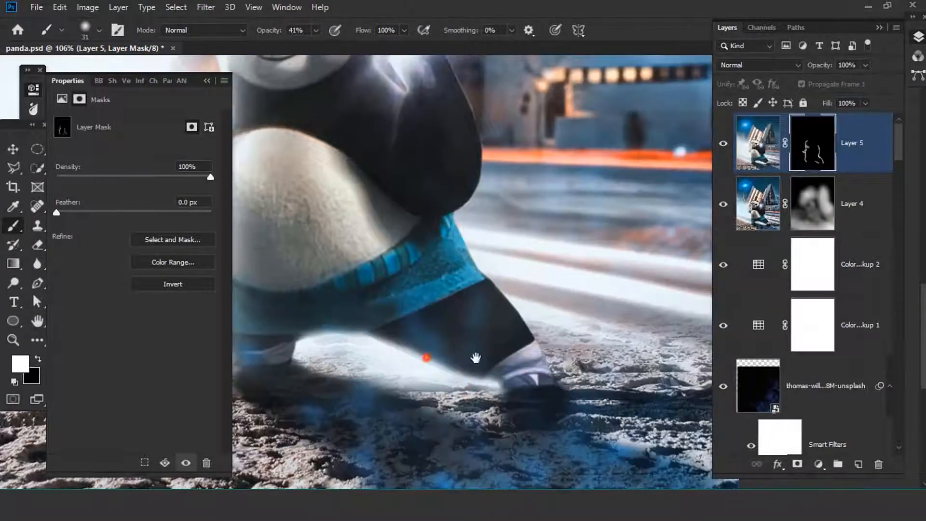
pyautogui.moveTo(476, 358); pyautogui.dragTo(588, 353)
pyautogui.moveTo(326, 341); pyautogui.dragTo(396, 409)
pyautogui.moveTo(401, 209); pyautogui.dragTo(424, 336)
pyautogui.moveTo(433, 259); pyautogui.dragTo(431, 233)
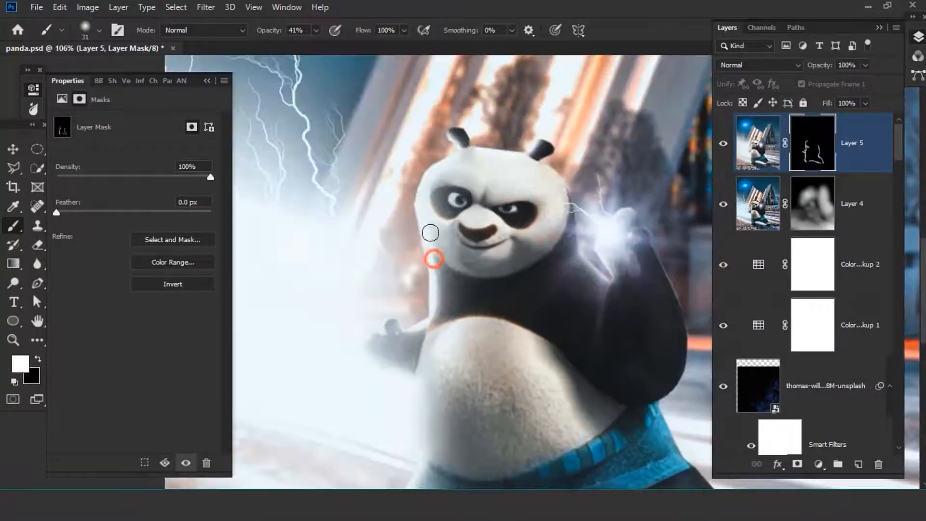
pyautogui.moveTo(441, 474); pyautogui.dragTo(462, 273)
pyautogui.scroll(-4, 451, 286)
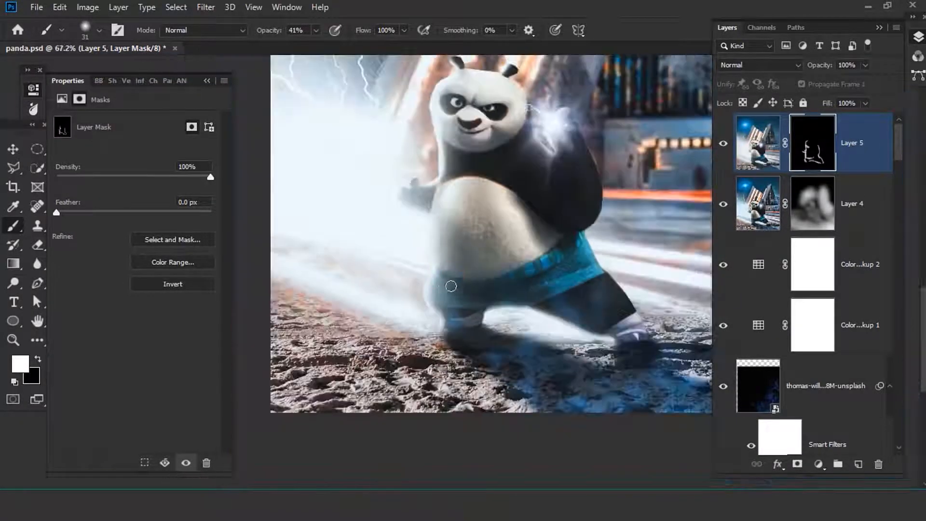
# Enlarge the soft brush to 134 px and paint Layer 5's mask white over the ground beside and below the panda.
pyautogui.scroll(-3, 437, 326)
pyautogui.rightClick(408, 326)
pyautogui.click(523, 133)
pyautogui.scroll(5, 480, 333)
pyautogui.scroll(-3, 487, 321)
pyautogui.moveTo(365, 332); pyautogui.dragTo(436, 386)
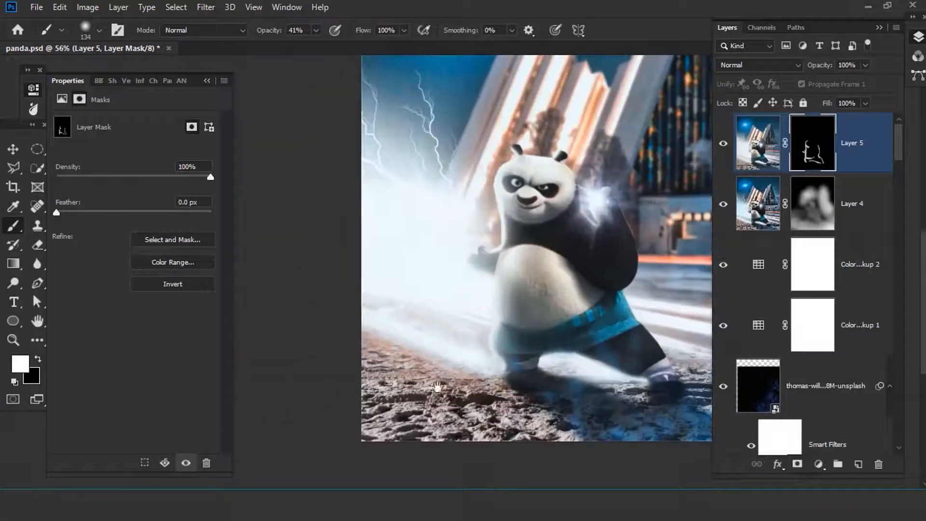
pyautogui.moveTo(392, 356); pyautogui.dragTo(458, 360)
pyautogui.scroll(-3, 502, 378)
pyautogui.moveTo(529, 375); pyautogui.dragTo(483, 386)
pyautogui.scroll(5, 555, 266)
# Enlarge the brush to 185 px and paint Layer 5's mask white over the building and the road behind the panda.
pyautogui.moveTo(538, 281); pyautogui.dragTo(538, 387)
pyautogui.rightClick(538, 387)
pyautogui.click(533, 133)
pyautogui.click(586, 192)
pyautogui.scroll(-4, 581, 244)
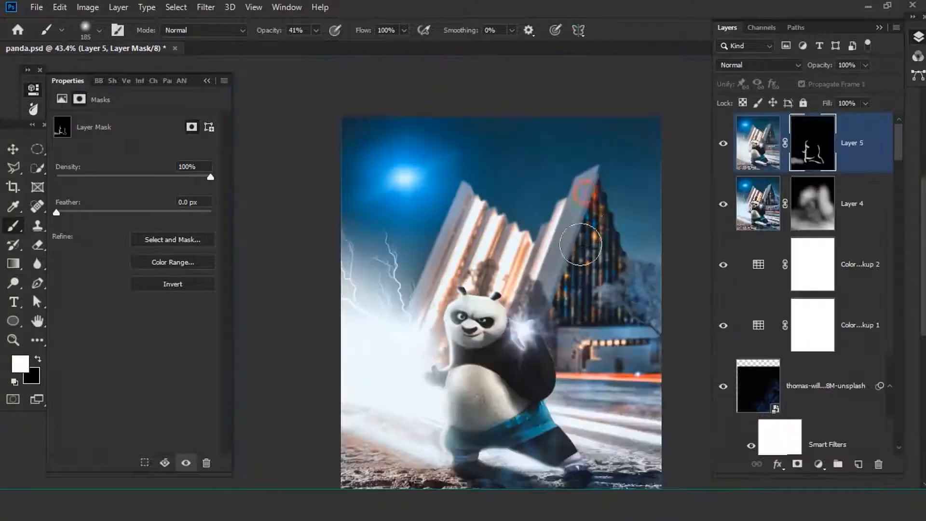
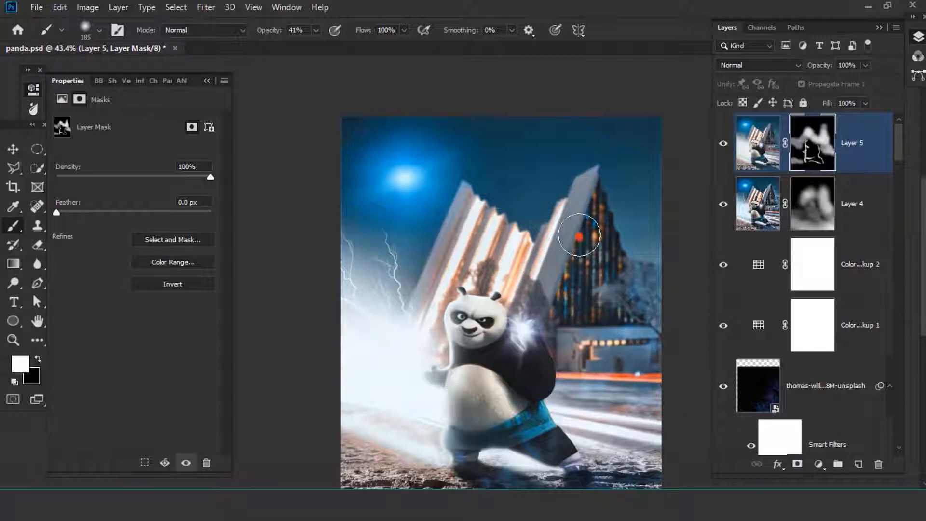
pyautogui.moveTo(629, 366)
pyautogui.mouseDown()
pyautogui.moveTo(574, 281)
pyautogui.moveTo(622, 281)
pyautogui.mouseUp()
pyautogui.click(617, 275)
pyautogui.scroll(5, 616, 279)
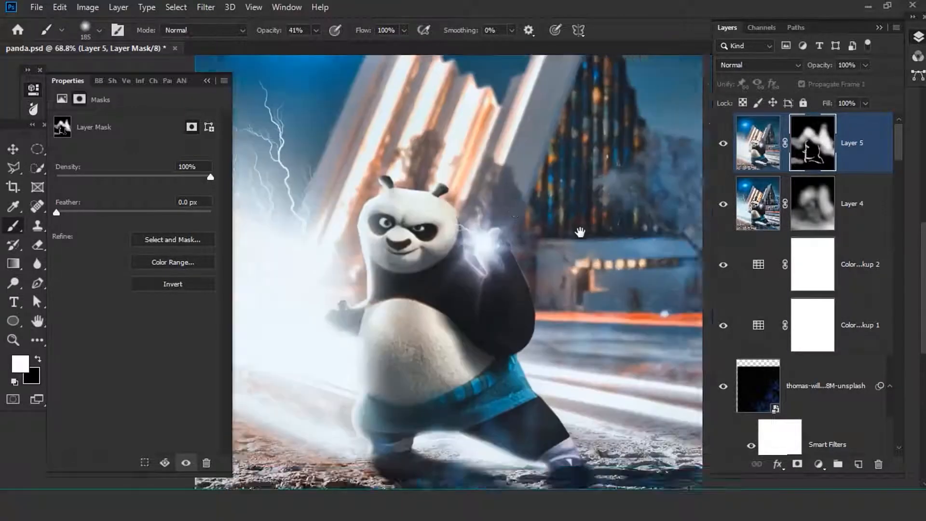
pyautogui.moveTo(581, 234); pyautogui.dragTo(607, 272)
pyautogui.click(427, 98)
pyautogui.scroll(-3, 398, 203)
pyautogui.scroll(-2, 558, 321)
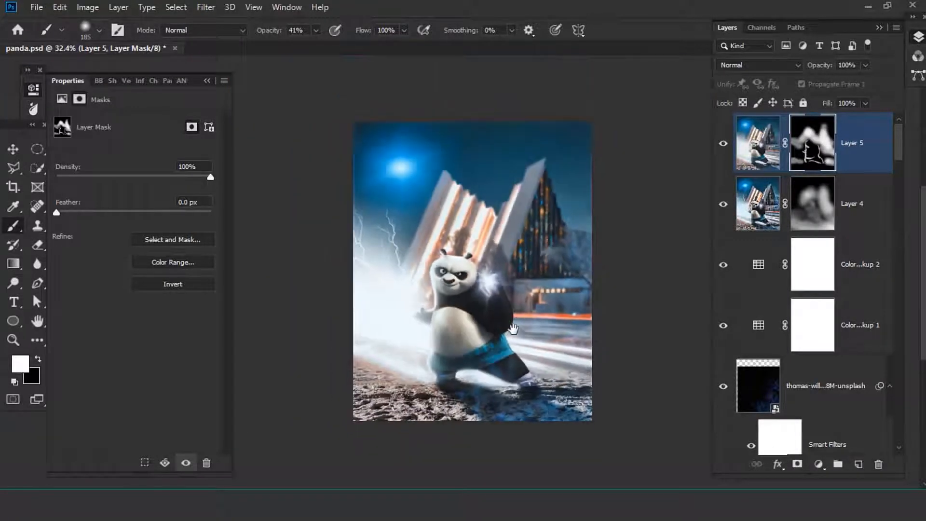
# Create a new layer above Layer 5 and fill it with the merged composite using Apply Image.
pyautogui.click(858, 465)
pyautogui.click(89, 7)
pyautogui.click(118, 207)
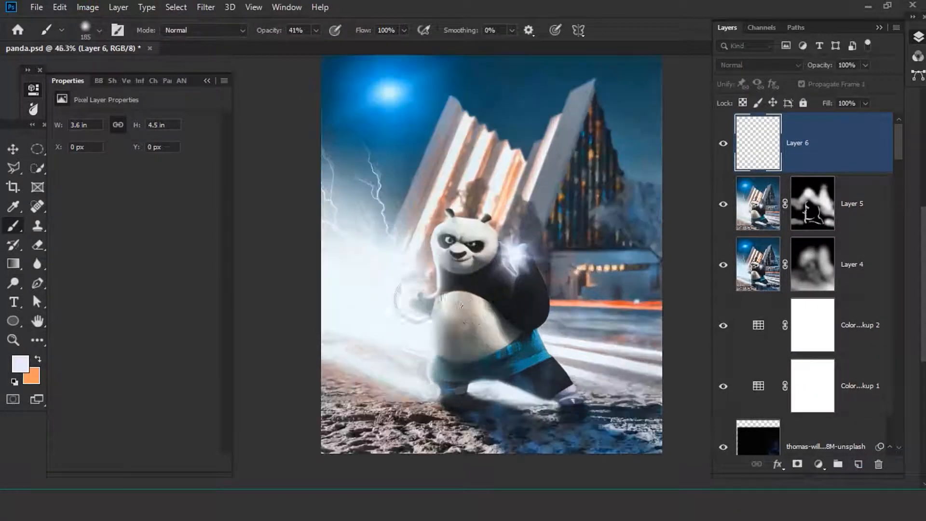
pyautogui.scroll(-2, 478, 290)
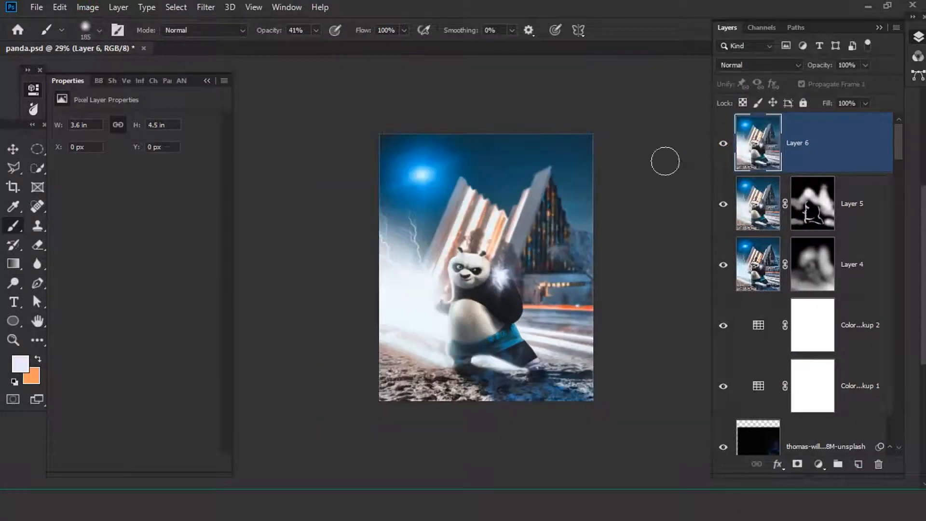
# Apply the Topaz Adjust 5 filter to Layer 6 with the Dynamic Brightness preset from the HDR Collection.
pyautogui.click(209, 7)
pyautogui.click(434, 307)
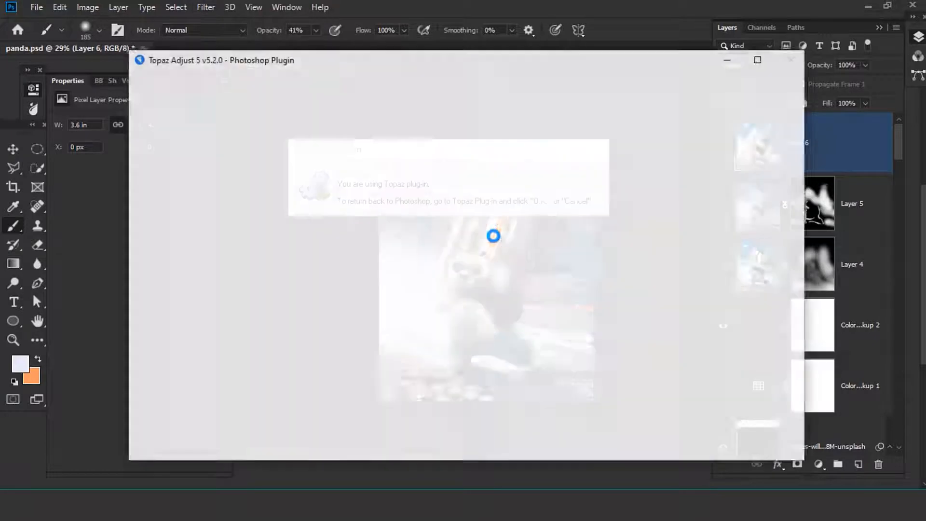
pyautogui.scroll(-3, 244, 376)
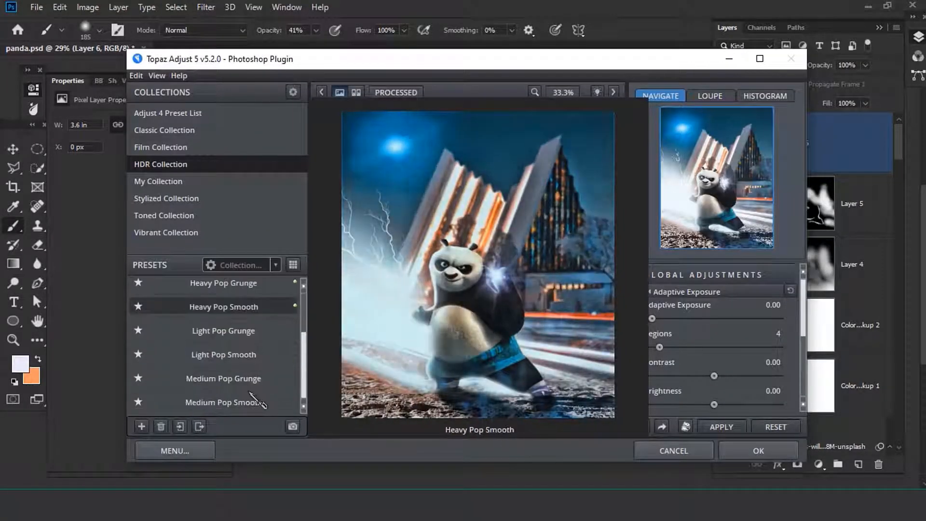
pyautogui.scroll(3, 239, 318)
pyautogui.click(241, 299)
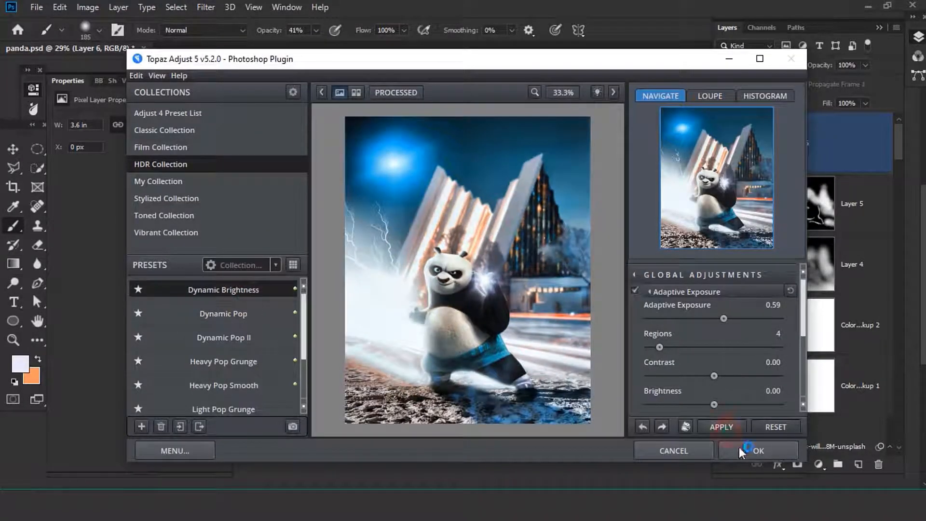
pyautogui.click(742, 452)
# Add a black mask to Layer 6 and paint it white along the panda's head, left neck edge and belly with a soft 47 px brush.
pyautogui.keyDown('alt'); pyautogui.click(797, 464); pyautogui.keyUp('alt')
pyautogui.scroll(5, 477, 246)
pyautogui.rightClick(477, 246)
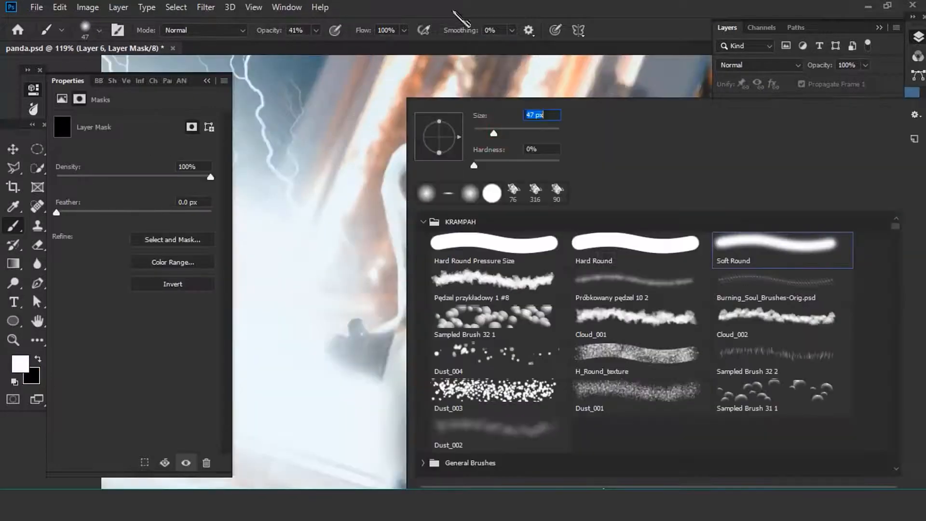
pyautogui.click(454, 12)
pyautogui.scroll(5, 453, 63)
pyautogui.moveTo(517, 208); pyautogui.dragTo(480, 216)
pyautogui.moveTo(495, 413); pyautogui.dragTo(492, 345)
pyautogui.moveTo(414, 441)
pyautogui.mouseDown()
pyautogui.moveTo(433, 358)
pyautogui.moveTo(431, 297)
pyautogui.mouseUp()
pyautogui.moveTo(394, 316); pyautogui.dragTo(372, 338)
pyautogui.hotkey('ctrl', '-')
pyautogui.moveTo(448, 368); pyautogui.dragTo(441, 412)
pyautogui.moveTo(490, 219); pyautogui.dragTo(461, 357)
pyautogui.click(519, 258)
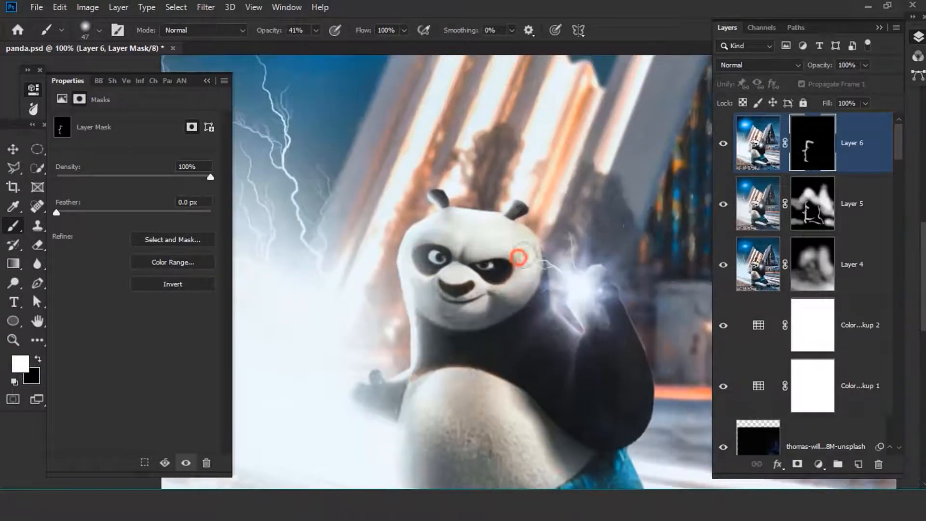
# Extend the white painting on Layer 6's mask over the panda's body, arm and left side of the face.
pyautogui.scroll(-4, 406, 377)
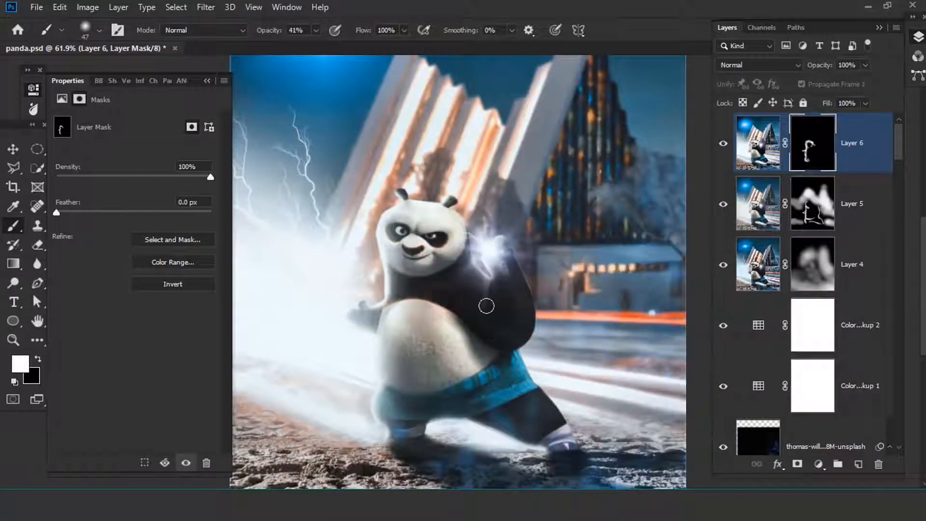
pyautogui.scroll(3, 413, 367)
pyautogui.moveTo(367, 302)
pyautogui.mouseDown()
pyautogui.moveTo(378, 219)
pyautogui.moveTo(369, 162)
pyautogui.mouseUp()
pyautogui.moveTo(403, 326); pyautogui.dragTo(412, 485)
pyautogui.scroll(-4, 480, 331)
pyautogui.moveTo(444, 310); pyautogui.dragTo(444, 273)
pyautogui.scroll(6, 444, 273)
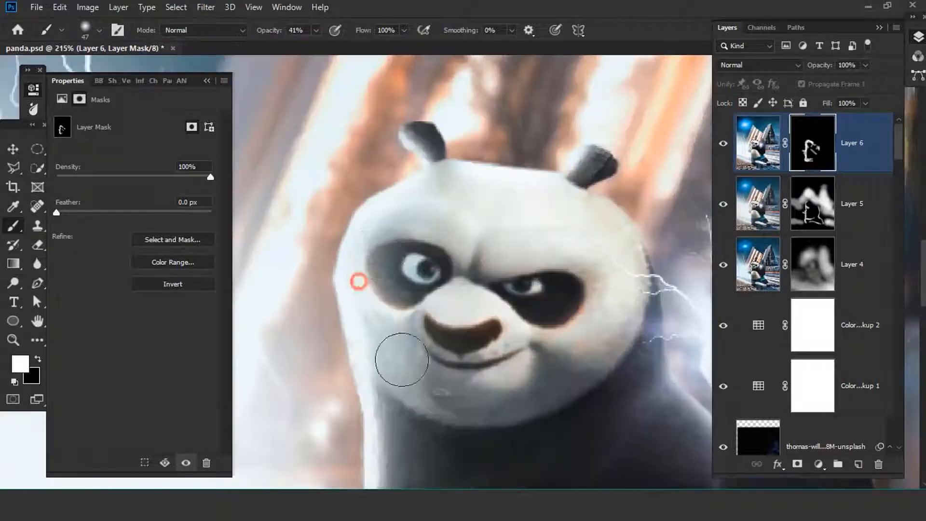
# Create a new layer above Layer 6 and paint a bright blue glow over both of the panda's eyes.
pyautogui.click(858, 464)
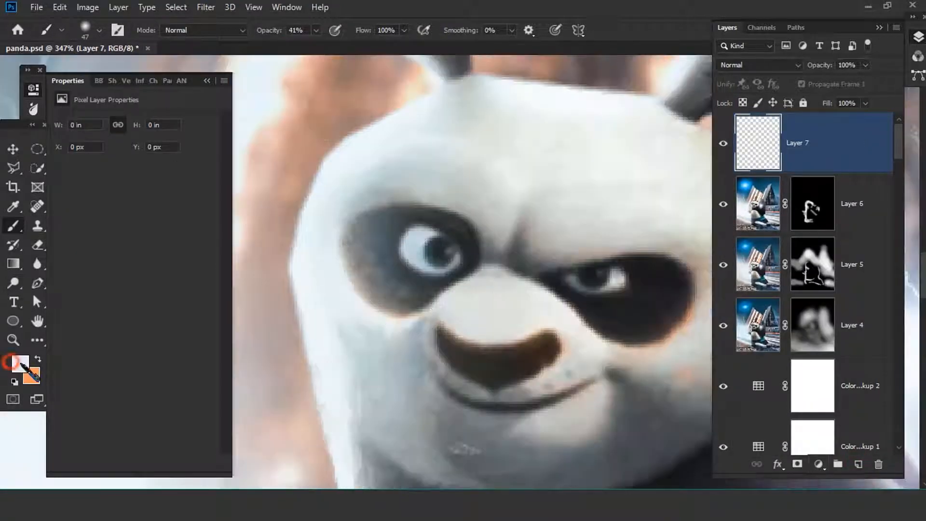
pyautogui.click(21, 363)
pyautogui.moveTo(720, 314); pyautogui.dragTo(719, 315)
pyautogui.click(698, 251)
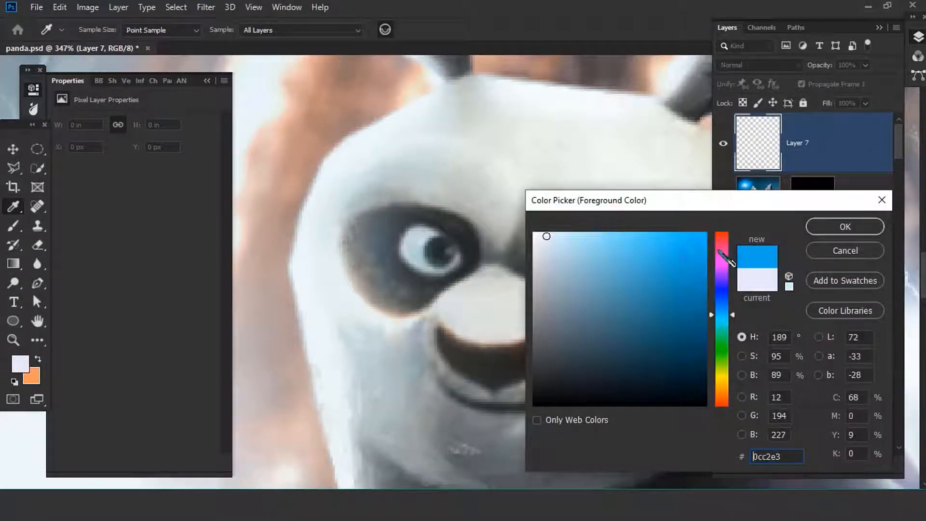
pyautogui.click(845, 226)
pyautogui.click(433, 254)
pyautogui.moveTo(531, 293)
pyautogui.mouseDown()
pyautogui.moveTo(461, 289)
pyautogui.moveTo(531, 283)
pyautogui.mouseUp()
pyautogui.hotkey('ctrl', '0')
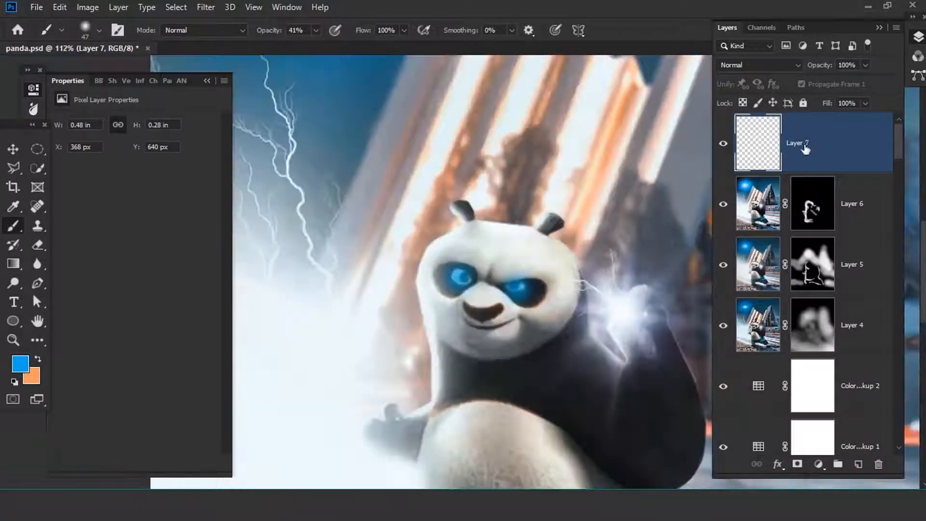
# Set the blue eye layer's blend mode to Screen and duplicate the layer.
pyautogui.click(759, 64)
pyautogui.click(738, 179)
pyautogui.hotkey('ctrl', 'j')
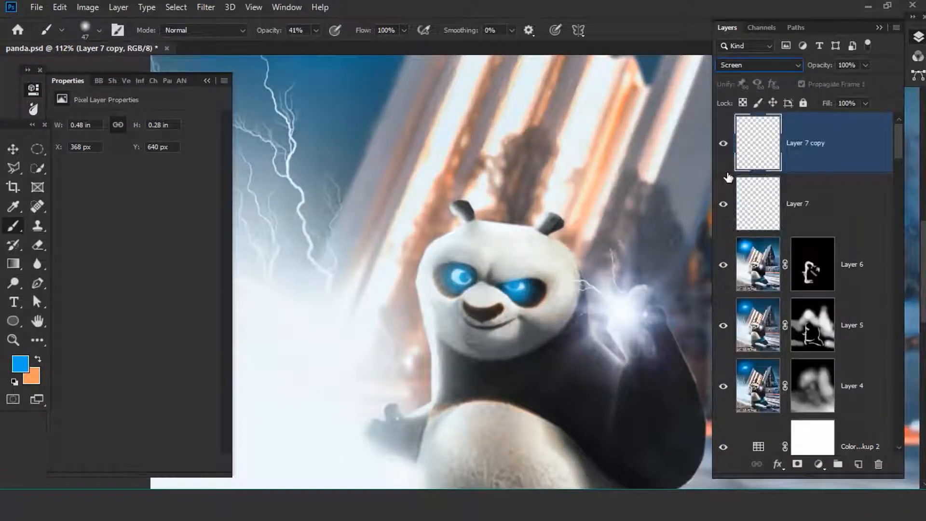
# Set Layer 7 copy's blend mode to Linear Dodge (Add) and its opacity to 25%.
pyautogui.moveTo(447, 305); pyautogui.dragTo(405, 308)
pyautogui.click(759, 65)
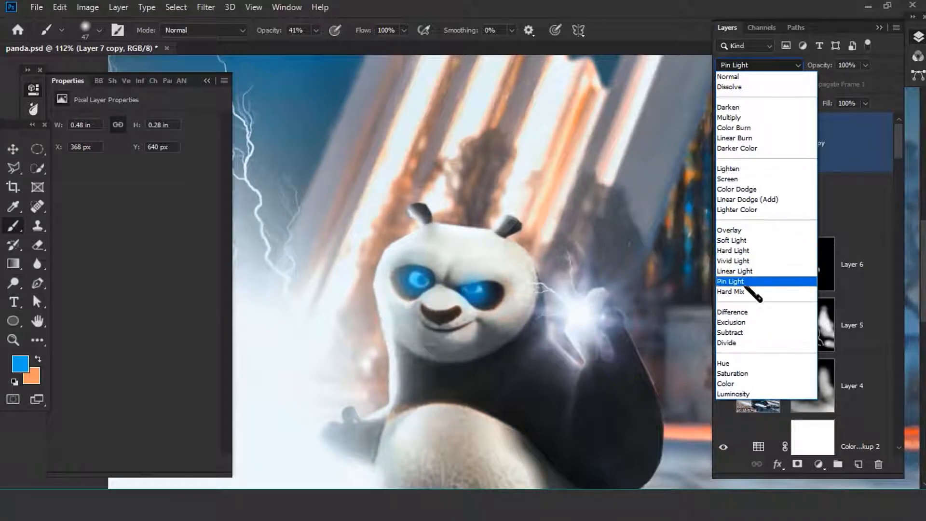
pyautogui.click(781, 200)
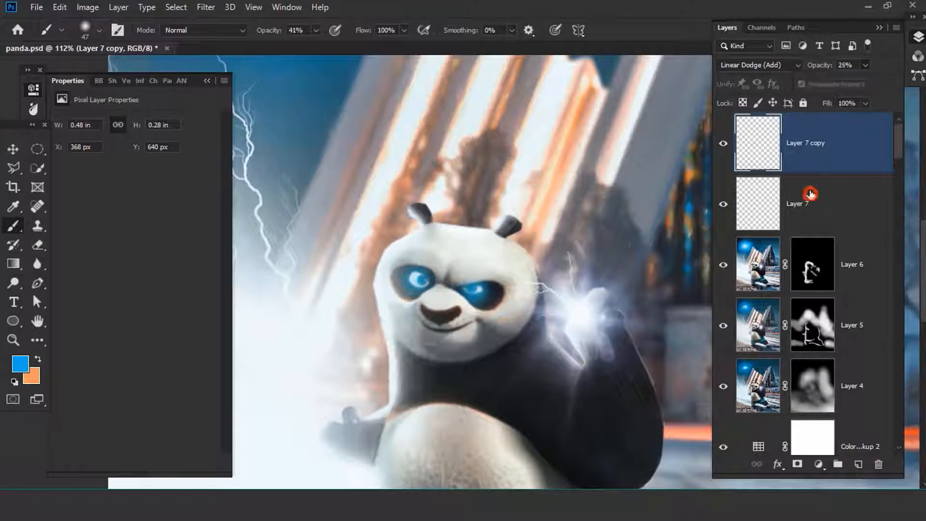
# Change Layer 7's blend mode to Linear Light and set Layer 7 copy to Linear Dodge (Add).
pyautogui.click(811, 194)
pyautogui.click(759, 64)
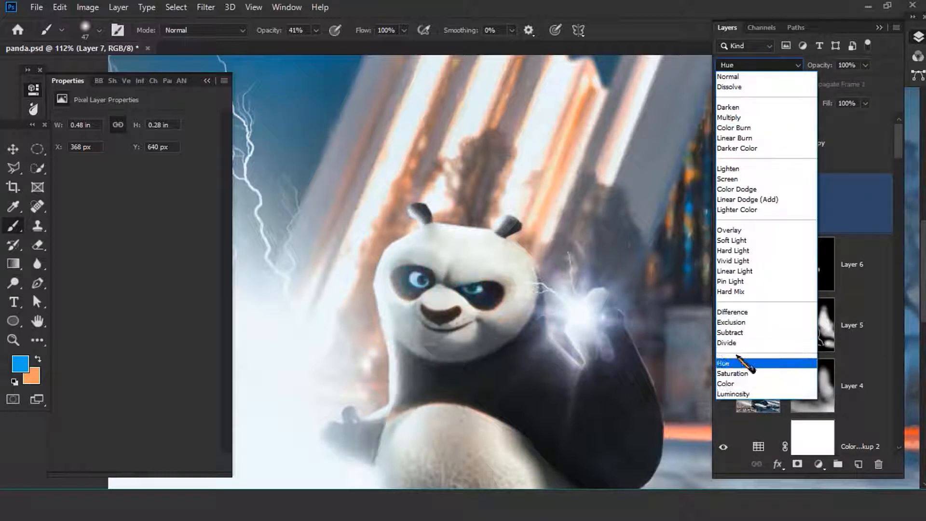
pyautogui.click(743, 272)
pyautogui.click(791, 127)
pyautogui.click(759, 65)
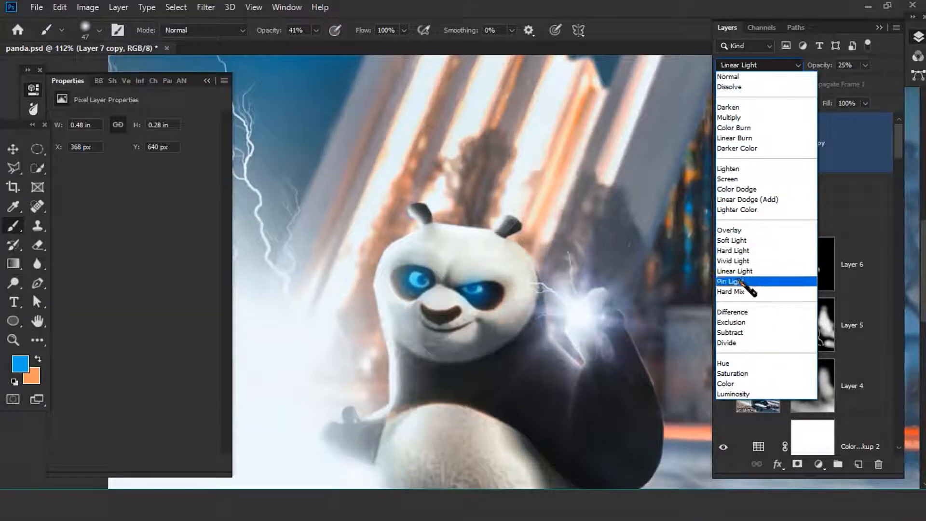
pyautogui.click(748, 199)
pyautogui.hotkey('ctrl', '0')
pyautogui.moveTo(518, 275); pyautogui.dragTo(512, 275)
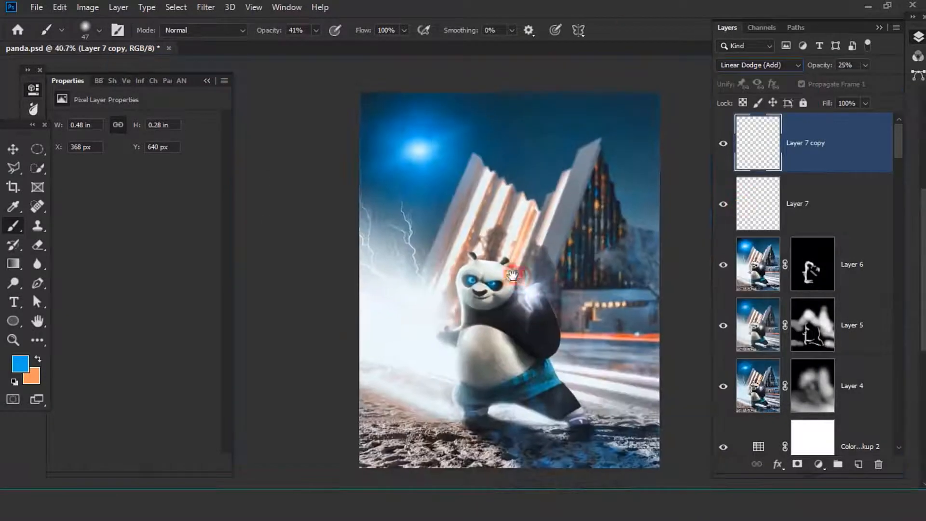
# Fill a new top layer with the merged composite using Apply Image and open it in the Exposure X5 filter.
pyautogui.click(859, 464)
pyautogui.click(88, 7)
pyautogui.click(103, 202)
pyautogui.press('Return')
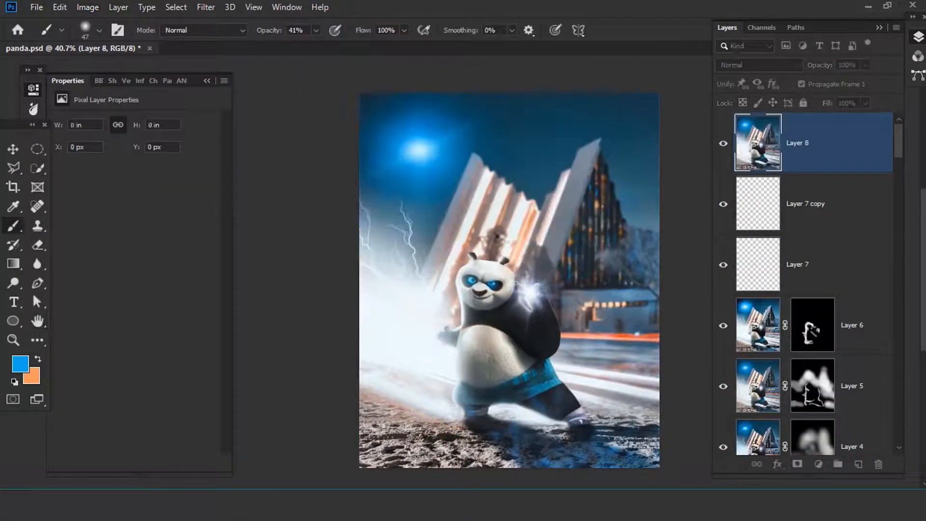
pyautogui.scroll(-1, 447, 226)
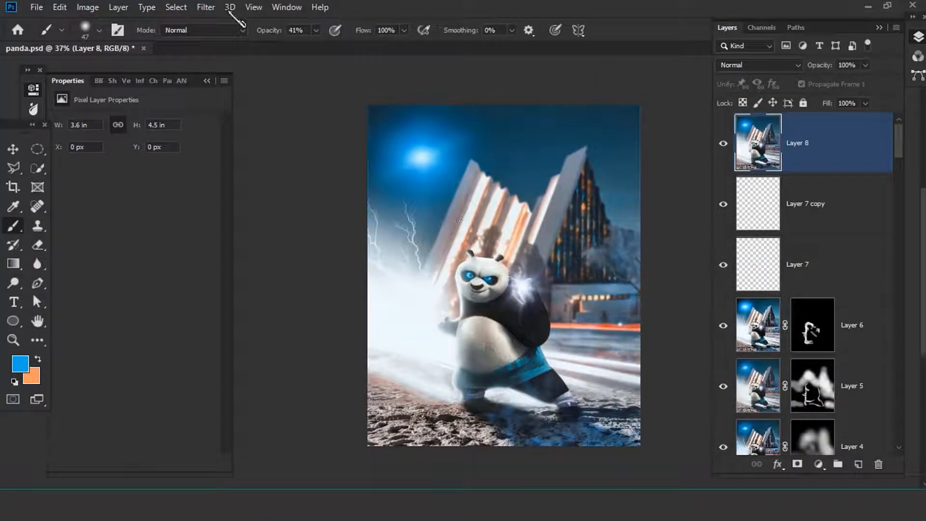
pyautogui.click(207, 7)
pyautogui.click(420, 439)
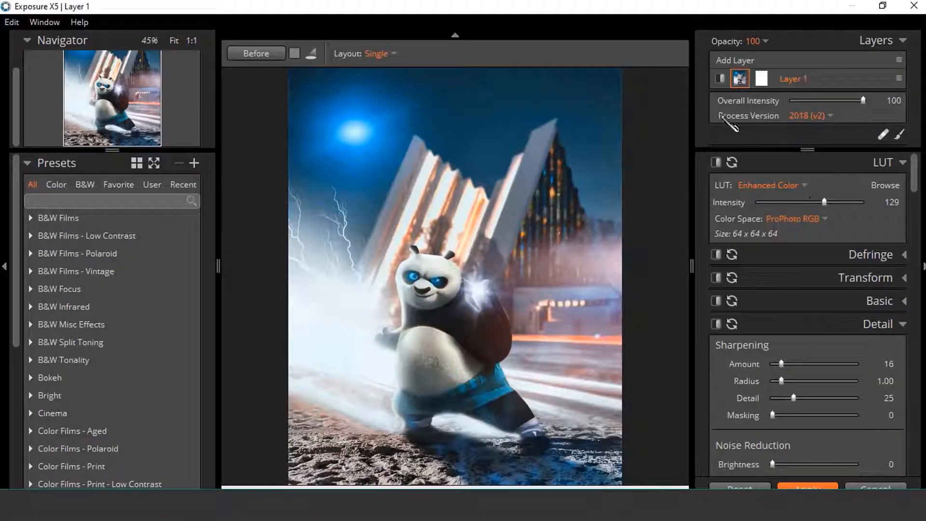
# Try lowering the overall intensity to 0 with the sharpening amount raised to 58.
pyautogui.click(810, 100)
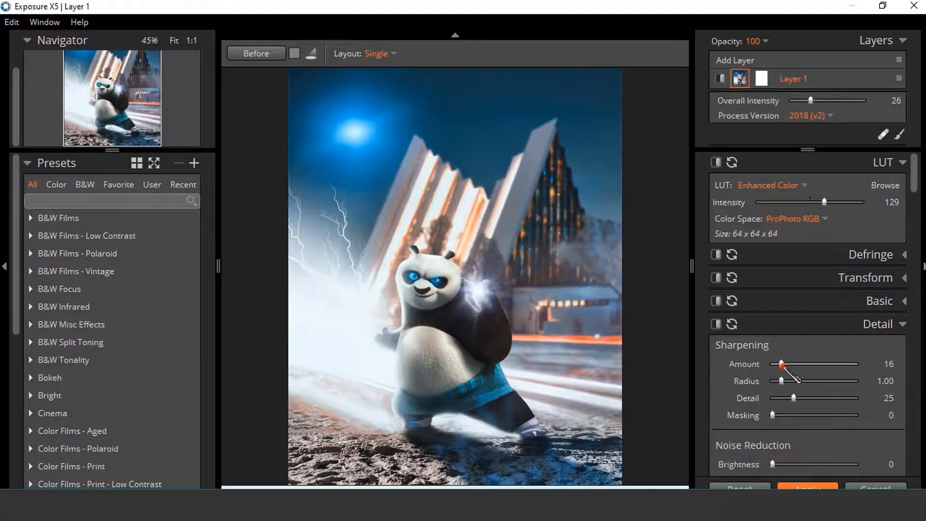
pyautogui.moveTo(783, 365); pyautogui.dragTo(804, 365)
pyautogui.moveTo(811, 100); pyautogui.dragTo(793, 142)
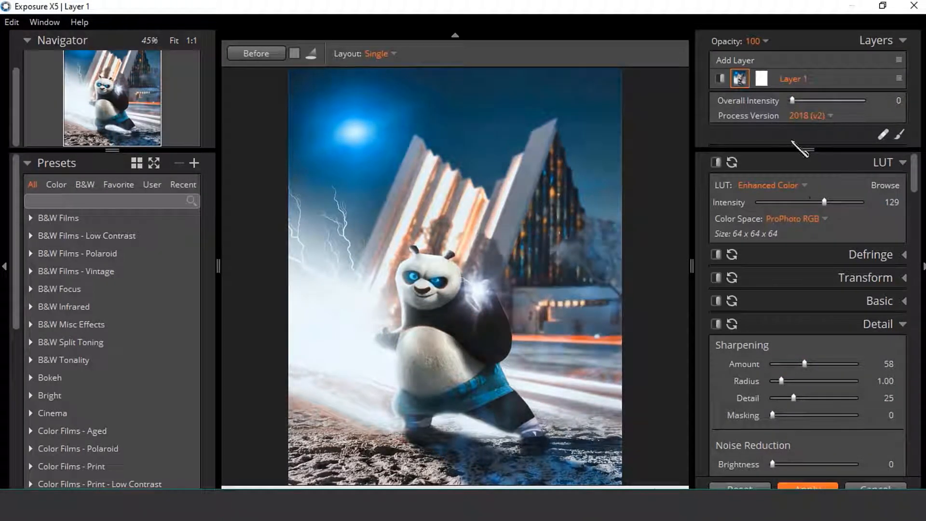
pyautogui.click(794, 186)
# Reset all Exposure adjustments and apply the Orange & Teal LUT at an intensity of 89.
pyautogui.click(13, 22)
pyautogui.click(26, 75)
pyautogui.click(763, 188)
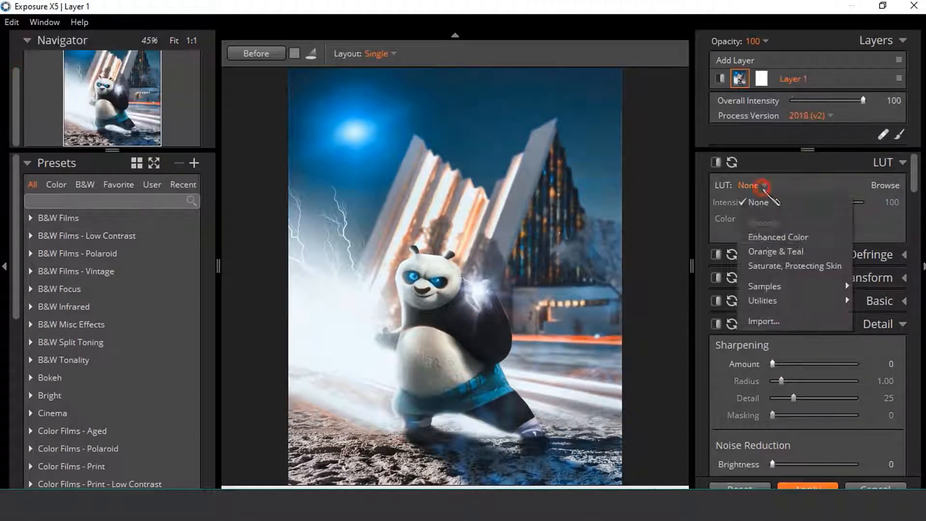
pyautogui.click(776, 251)
pyautogui.moveTo(780, 202); pyautogui.dragTo(810, 205)
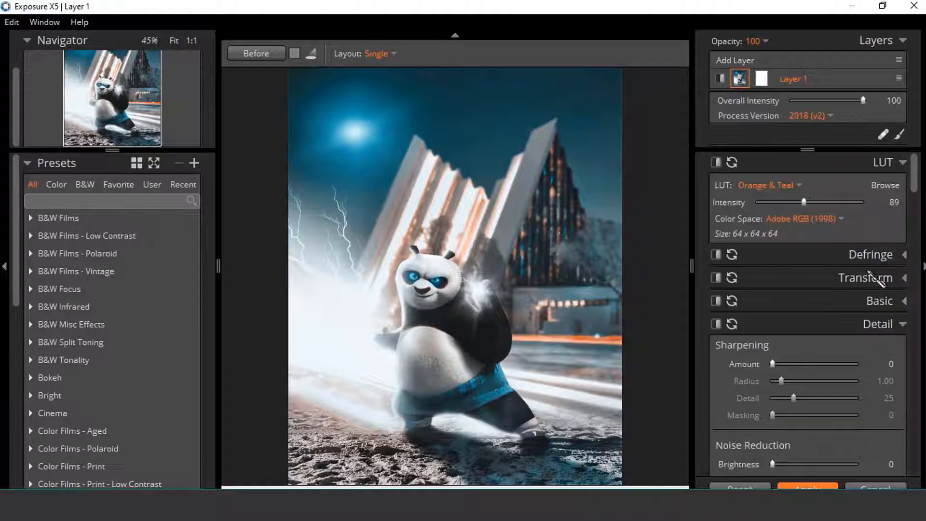
# Set the basic adjustments to Contrast 11, Highlights -11, Whites -31, Blacks 3 and Clarity 23.
pyautogui.click(864, 301)
pyautogui.moveTo(807, 394); pyautogui.dragTo(810, 415)
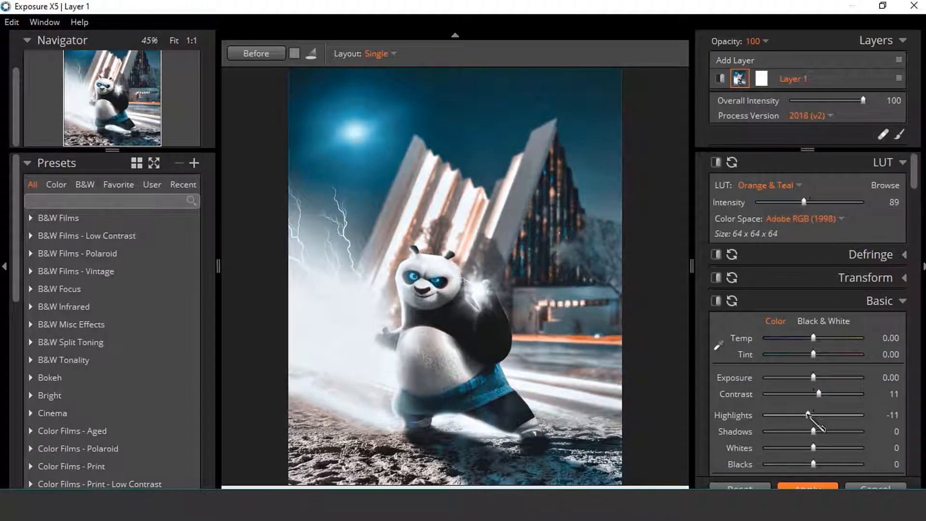
pyautogui.scroll(-3, 809, 414)
pyautogui.moveTo(813, 325); pyautogui.dragTo(813, 368)
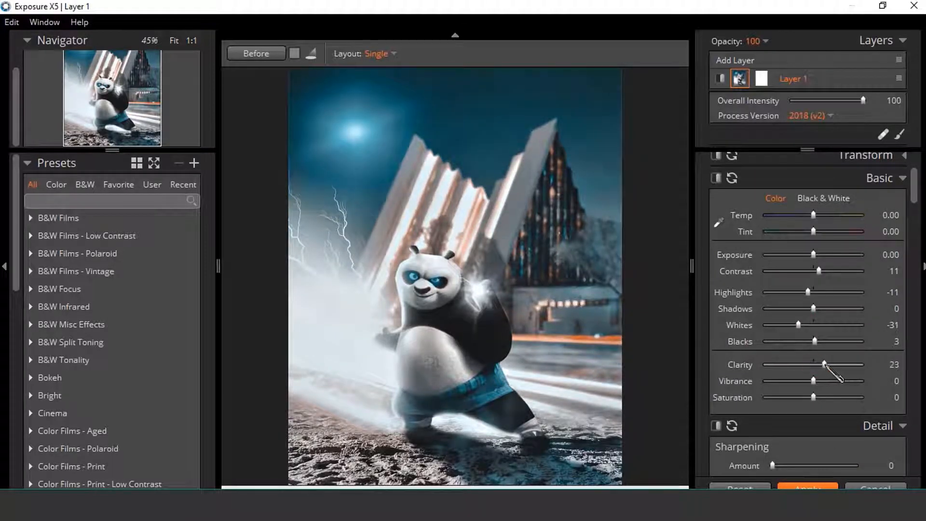
pyautogui.moveTo(917, 196); pyautogui.dragTo(920, 250)
pyautogui.click(879, 254)
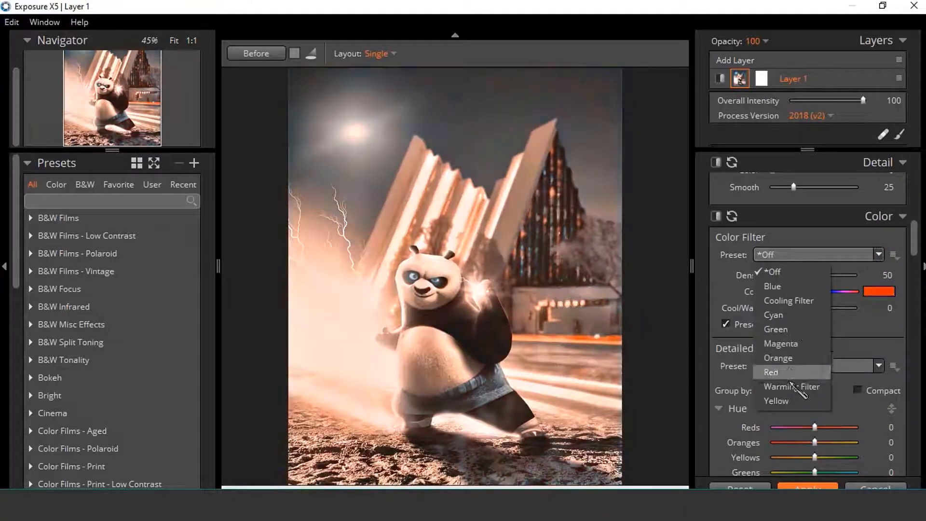
pyautogui.click(915, 248)
pyautogui.click(880, 366)
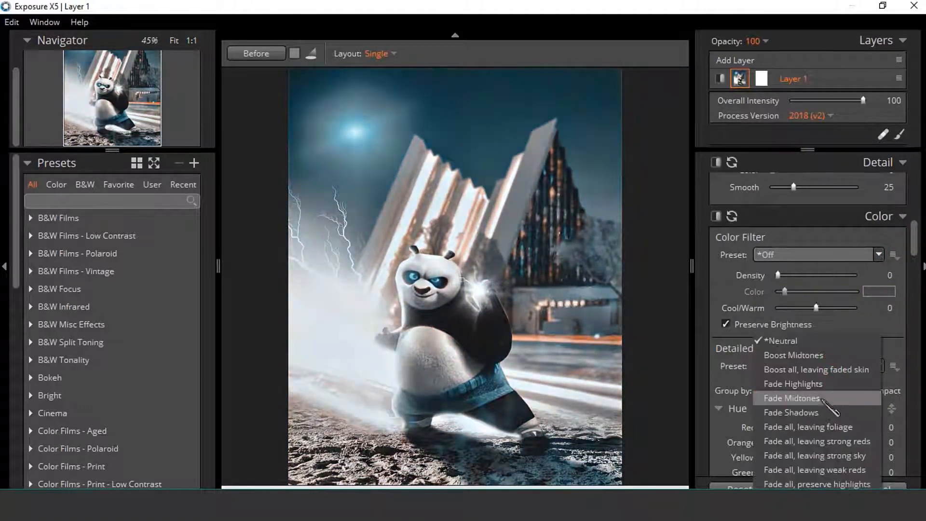
pyautogui.click(716, 291)
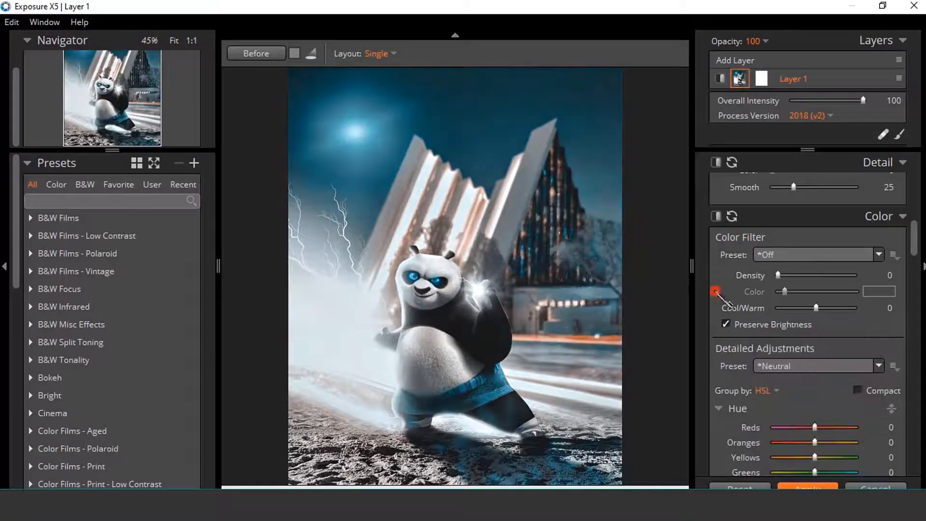
# Set the Orange & Teal LUT intensity to 115 and apply the Exposure adjustments to the composite.
pyautogui.scroll(8, 892, 393)
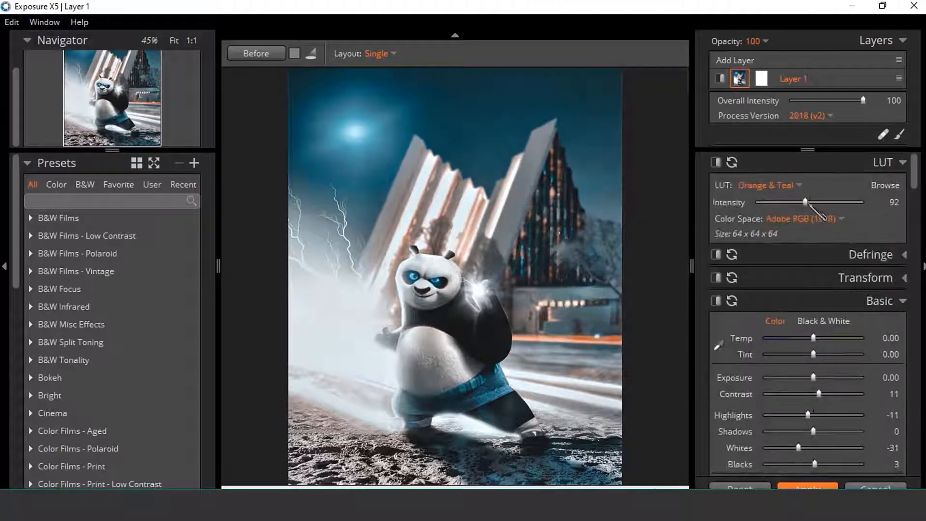
pyautogui.moveTo(810, 205); pyautogui.dragTo(832, 204)
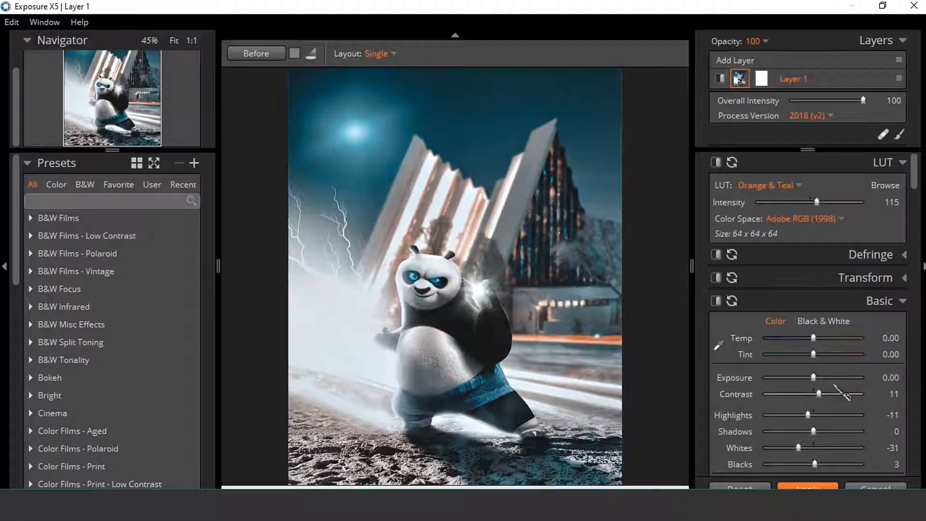
pyautogui.scroll(-8, 825, 400)
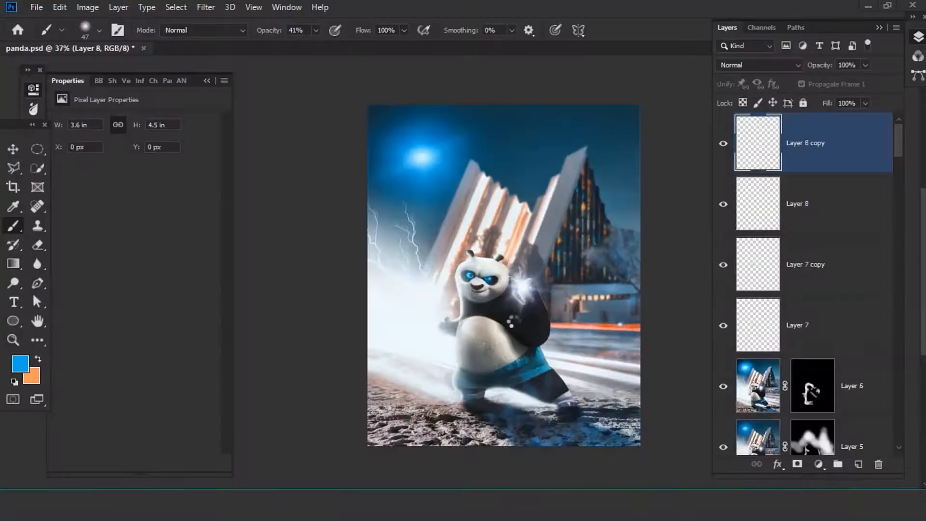
pyautogui.scroll(5, 511, 321)
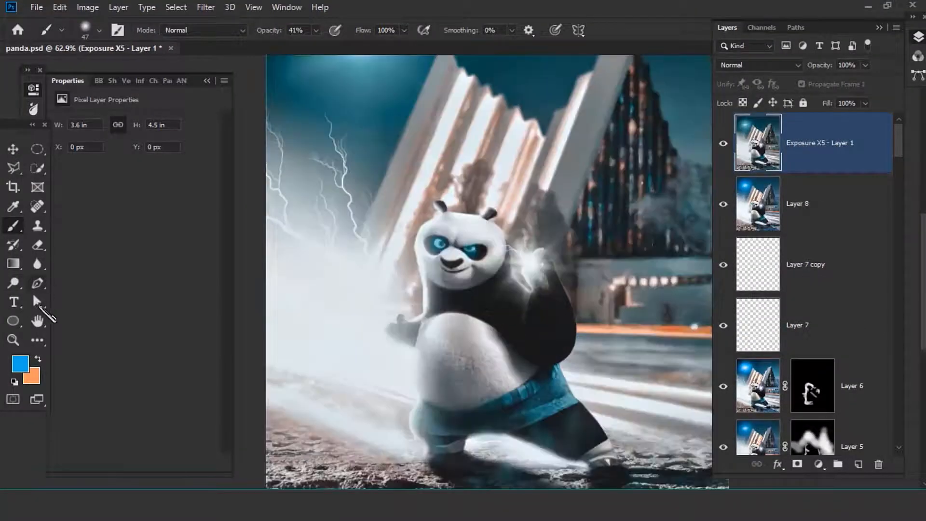
# Duplicate the colour-graded Exposure X5 layer at the top of the layer stack.
pyautogui.click(37, 320)
pyautogui.scroll(5, 430, 266)
pyautogui.scroll(-8, 483, 268)
pyautogui.hotkey('ctrl', 'j')
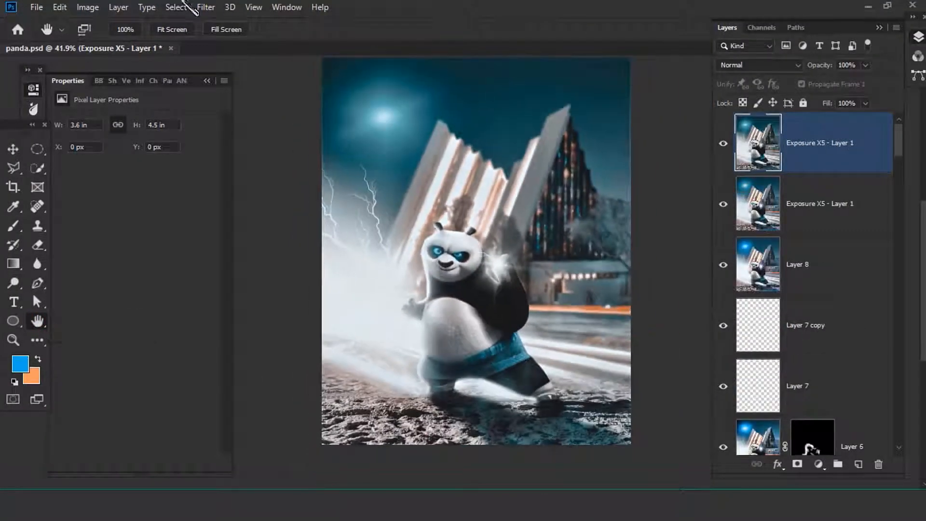
# Open the duplicated layer in the Camera Raw Filter and set Contrast to +13.
pyautogui.scroll(4, 483, 371)
pyautogui.scroll(-2, 357, 309)
pyautogui.click(205, 7)
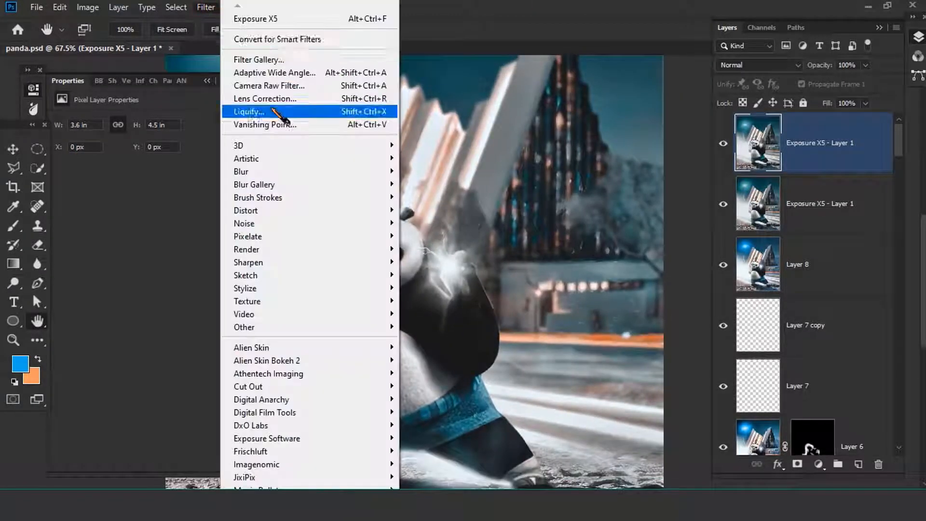
pyautogui.click(261, 111)
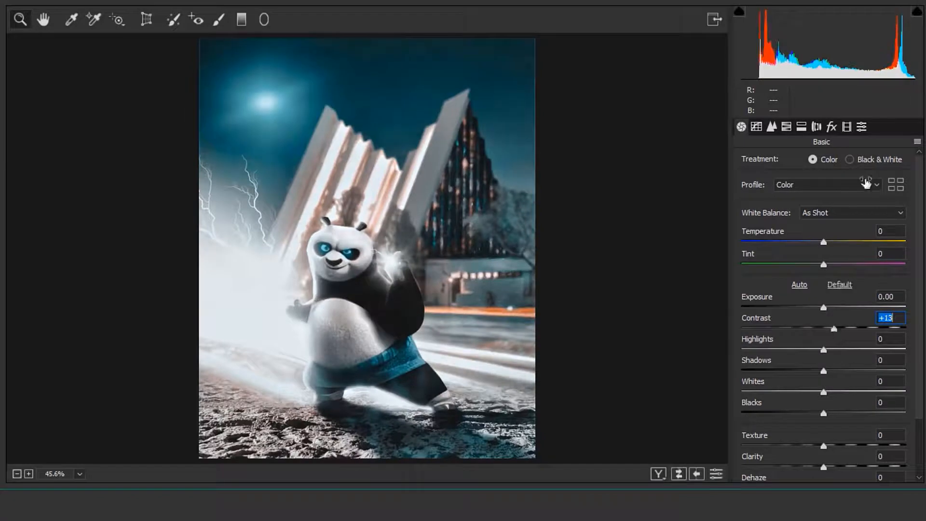
# Set the Camera Raw calibration hues to Red Primary +63, Green Primary +72 and Blue Primary -51.
pyautogui.click(861, 128)
pyautogui.click(847, 127)
pyautogui.moveTo(815, 257); pyautogui.dragTo(858, 261)
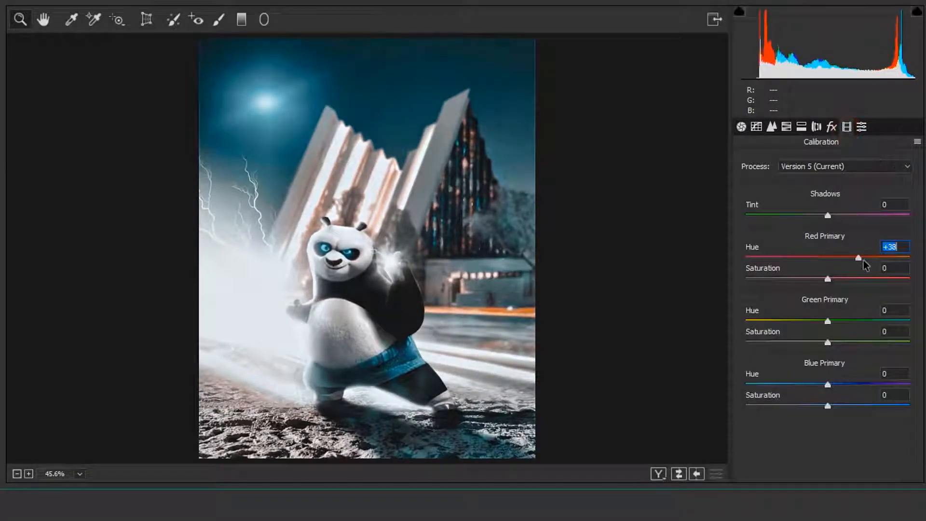
pyautogui.moveTo(828, 321); pyautogui.dragTo(862, 326)
pyautogui.moveTo(828, 385); pyautogui.dragTo(798, 395)
pyautogui.moveTo(858, 257); pyautogui.dragTo(877, 258)
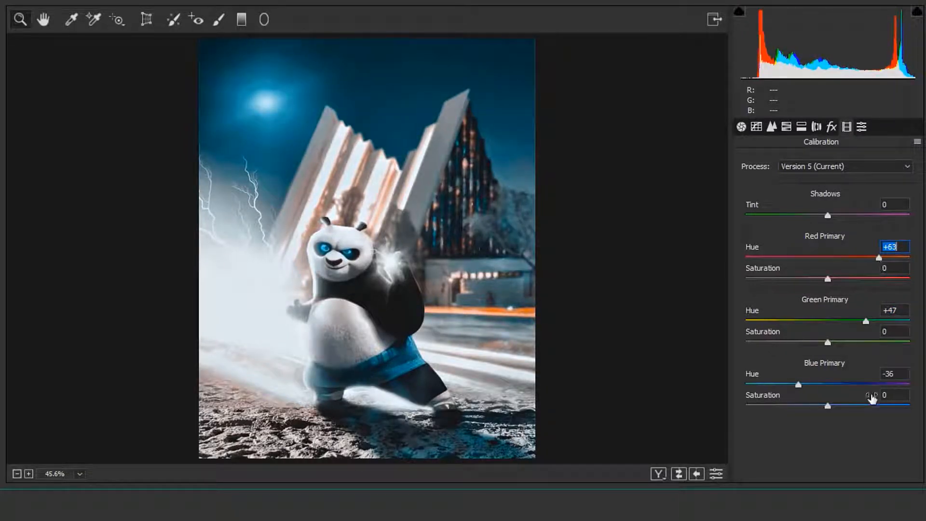
pyautogui.moveTo(892, 325); pyautogui.dragTo(888, 324)
pyautogui.moveTo(772, 389); pyautogui.dragTo(805, 379)
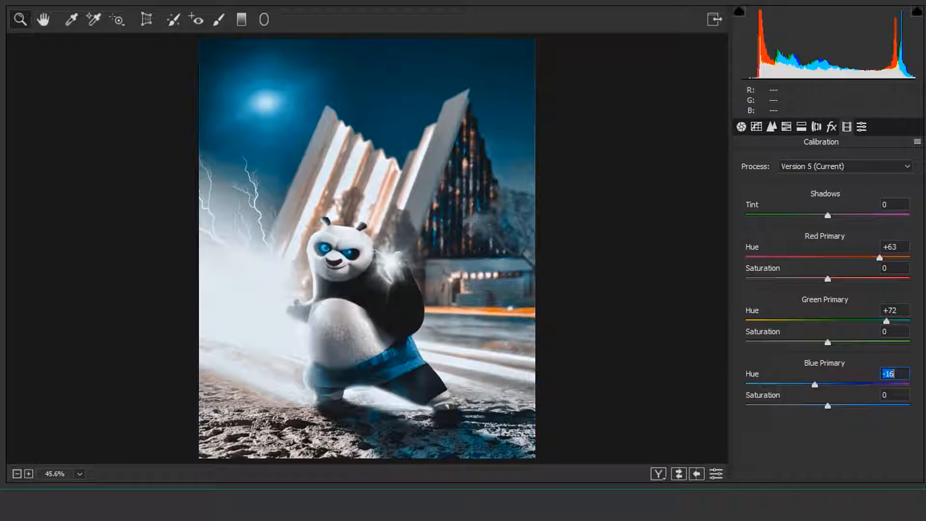
pyautogui.moveTo(815, 388); pyautogui.dragTo(788, 393)
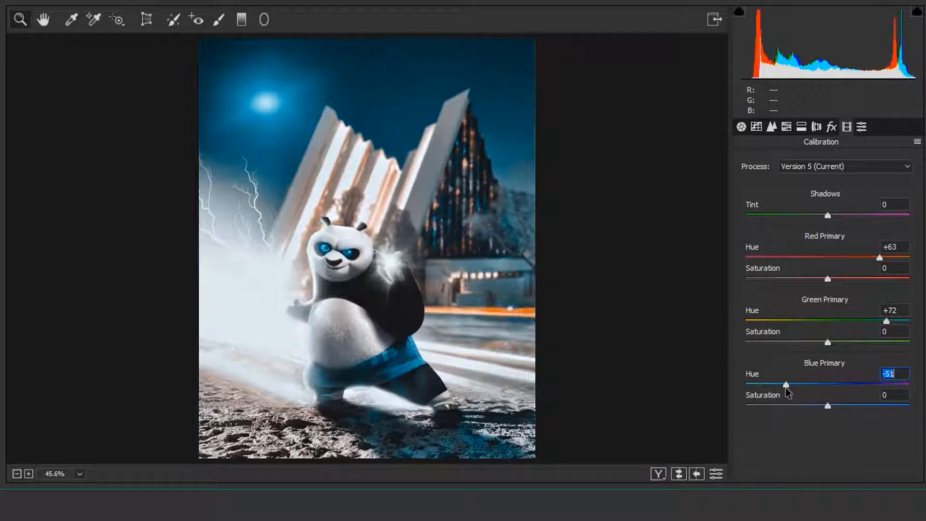
pyautogui.moveTo(328, 383); pyautogui.dragTo(794, 183)
# Shape the RGB point tone curve with a shadow point at about Input 40, Output 35 and a midtone point.
pyautogui.click(757, 126)
pyautogui.click(767, 368)
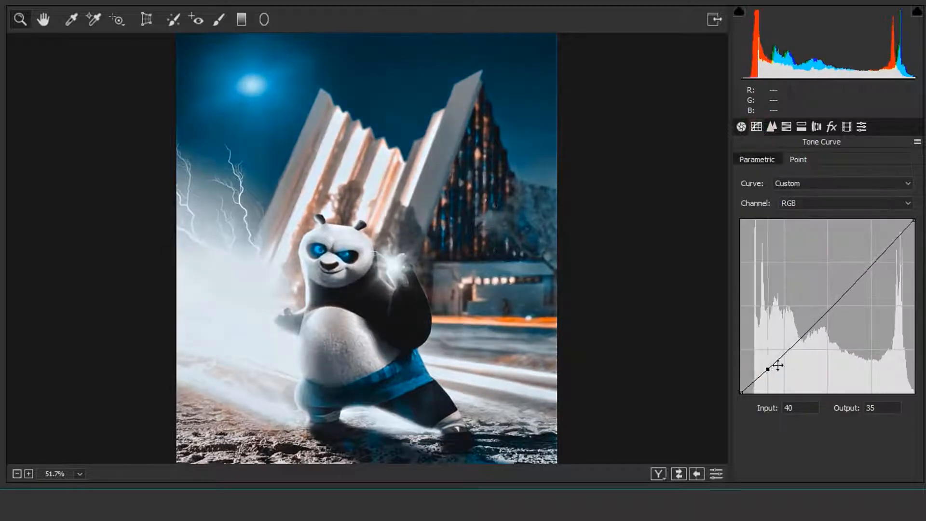
pyautogui.click(840, 295)
pyautogui.moveTo(743, 391); pyautogui.dragTo(715, 390)
pyautogui.moveTo(766, 369); pyautogui.dragTo(766, 368)
# Set the HSL hues to Reds -34, Oranges -23, Yellows +48, Greens -11, Aquas +40 and Blues -41, and apply the Camera Raw Filter.
pyautogui.hotkey('ctrl', 'alt', '4')
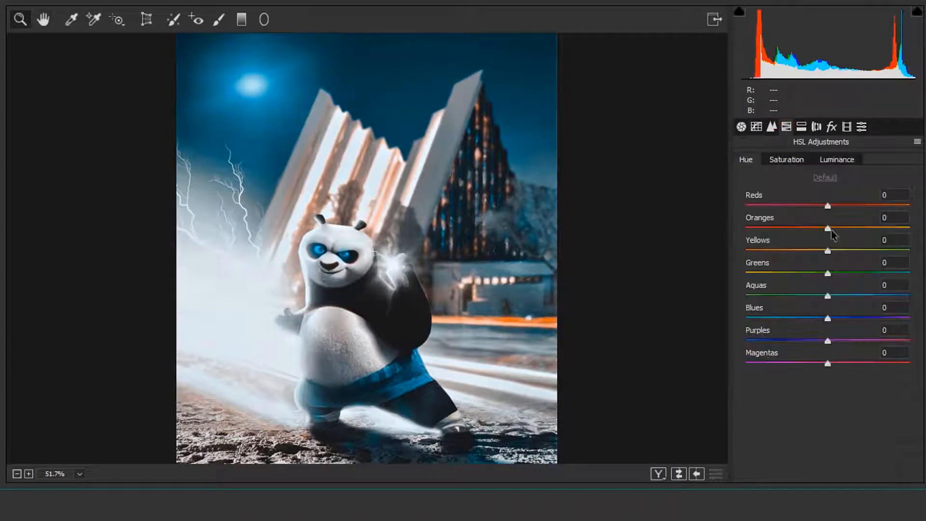
pyautogui.moveTo(860, 212); pyautogui.dragTo(779, 251)
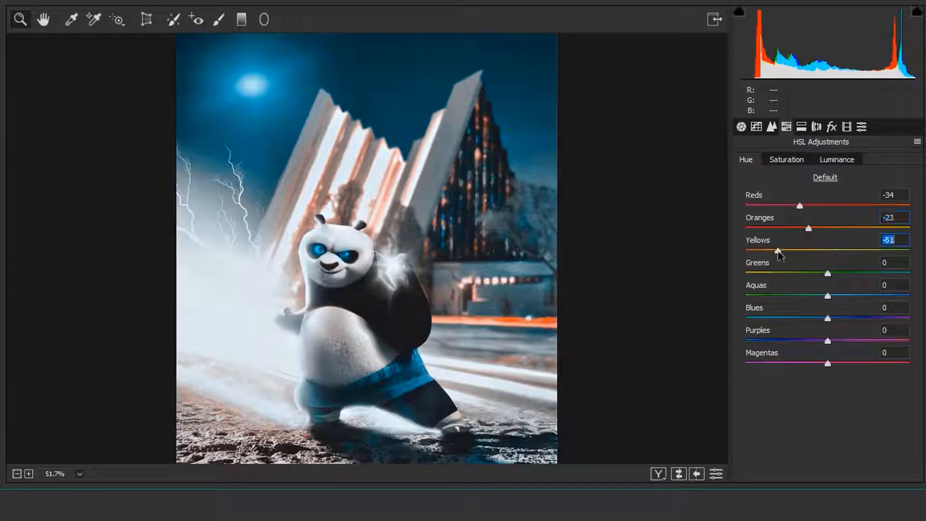
pyautogui.moveTo(868, 253); pyautogui.dragTo(867, 251)
pyautogui.moveTo(828, 274); pyautogui.dragTo(778, 274)
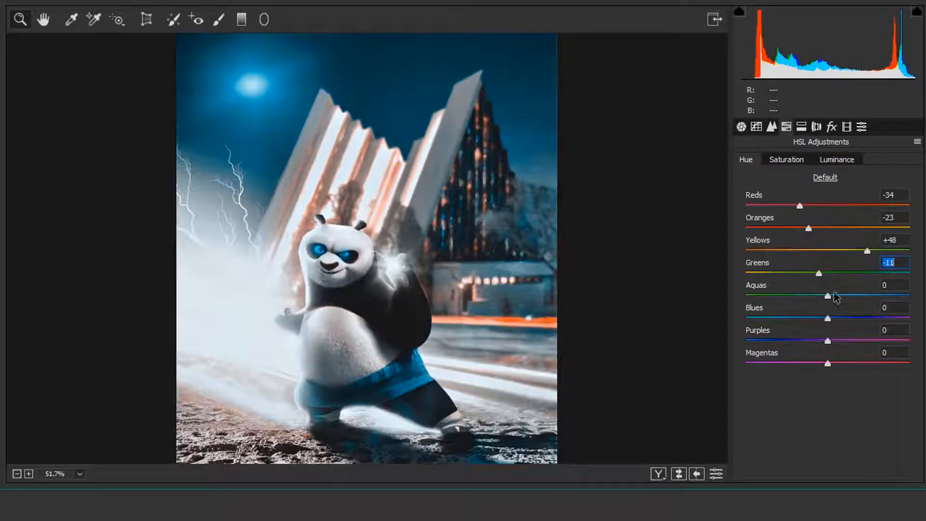
pyautogui.moveTo(836, 297); pyautogui.dragTo(796, 322)
pyautogui.click(828, 318)
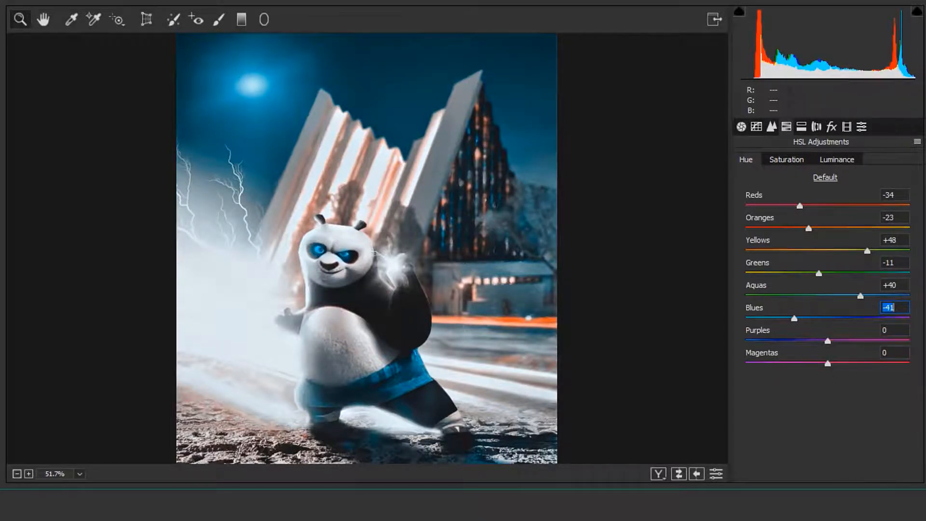
pyautogui.press('Return')
pyautogui.scroll(-3, 438, 343)
pyautogui.scroll(3, 438, 343)
pyautogui.hotkey('ctrl', '0')
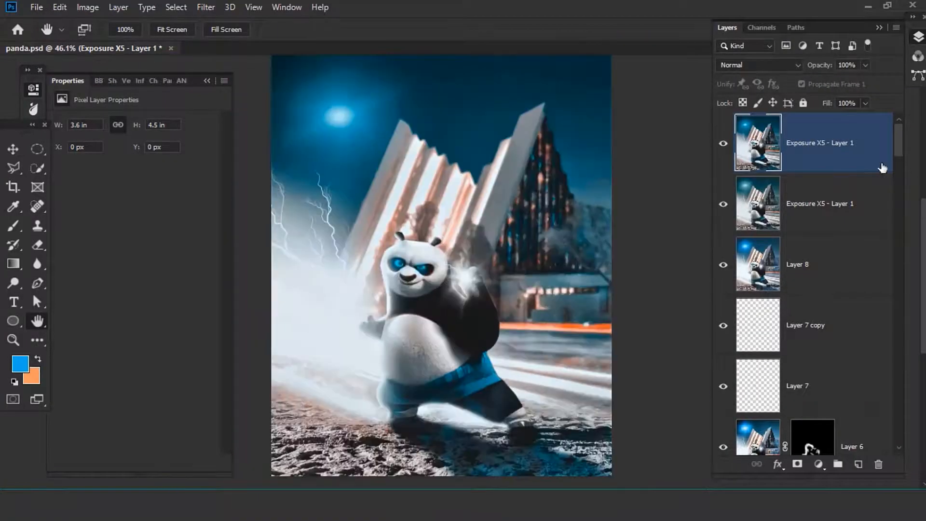
# Duplicate the Camera Raw-graded layer and set the copy's blend mode to Linear Light.
pyautogui.moveTo(883, 168); pyautogui.dragTo(860, 465)
pyautogui.click(729, 61)
pyautogui.click(755, 277)
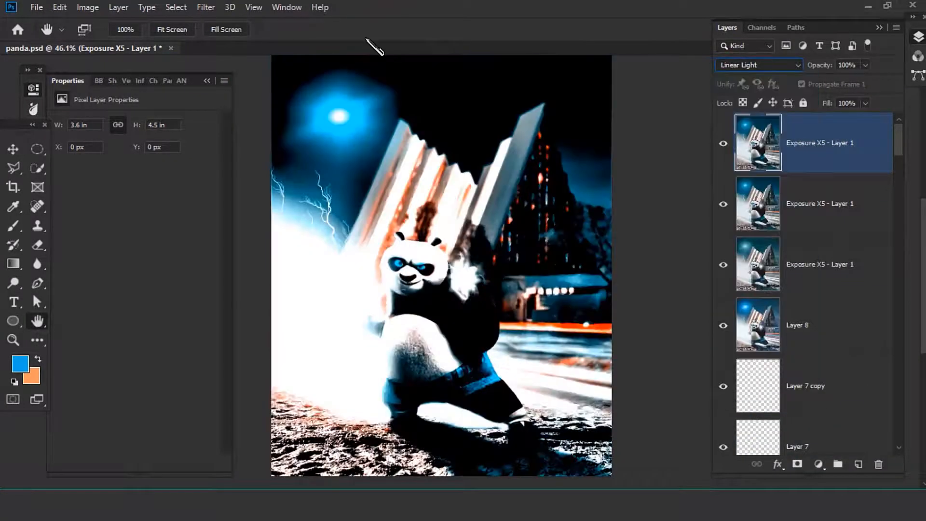
# Sharpen the composite by applying a High Pass filter with a 0.6 pixel radius to the Linear Light layer.
pyautogui.click(206, 6)
pyautogui.click(424, 336)
pyautogui.scroll(2, 419, 273)
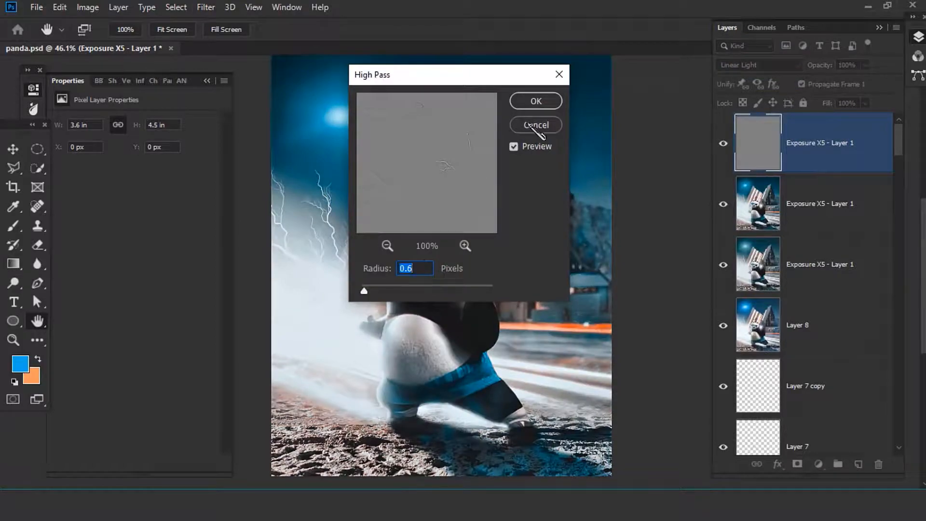
pyautogui.click(536, 101)
pyautogui.scroll(4, 441, 323)
pyautogui.scroll(-3, 443, 319)
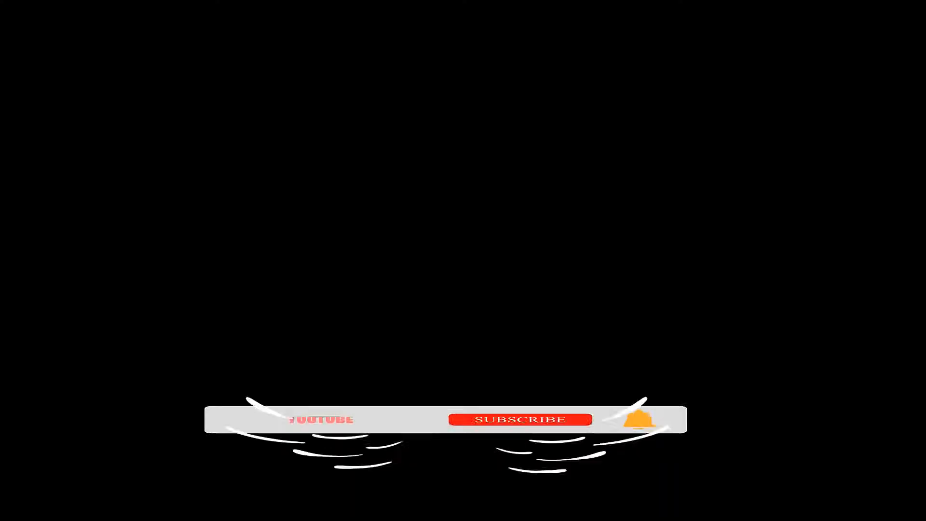